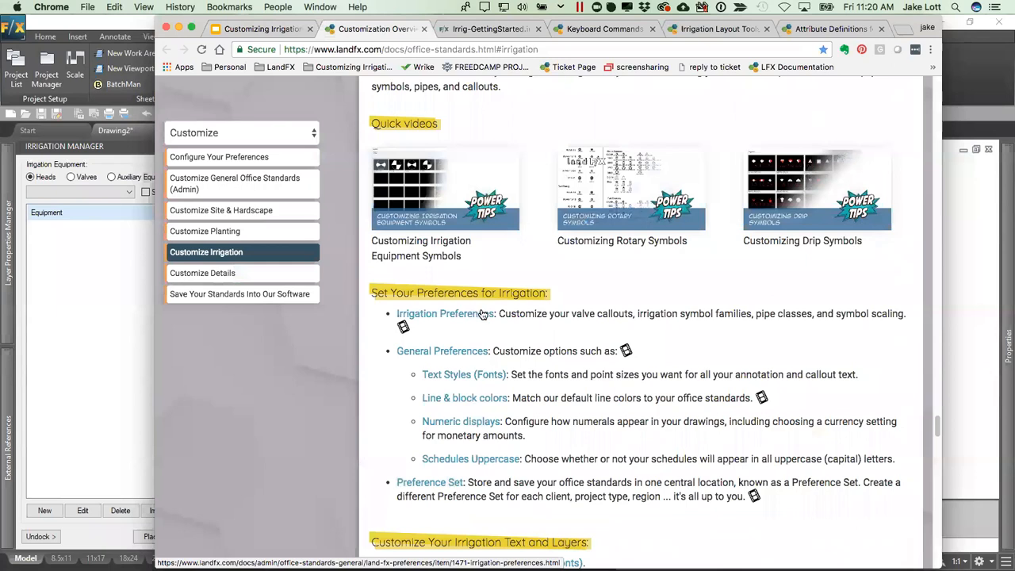
Step: Examine the equipment, rotor head and spray head family symbol charts near the end of the Irrigation Getting Started guide PDF
left_click(493, 30)
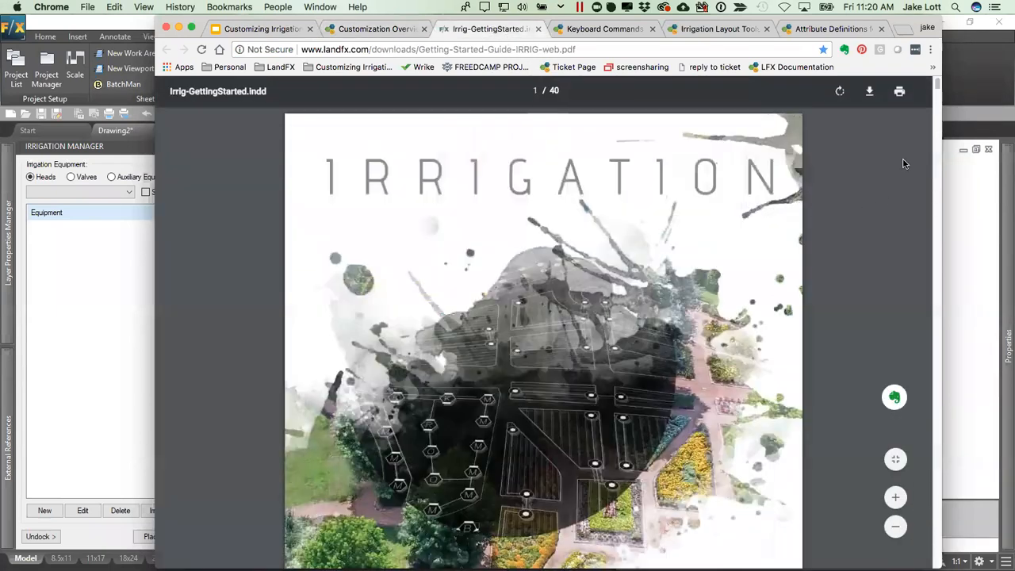
left_click_drag(936, 85, 937, 528)
scroll(730, 316, "up", 3)
scroll(730, 316, "up", 10)
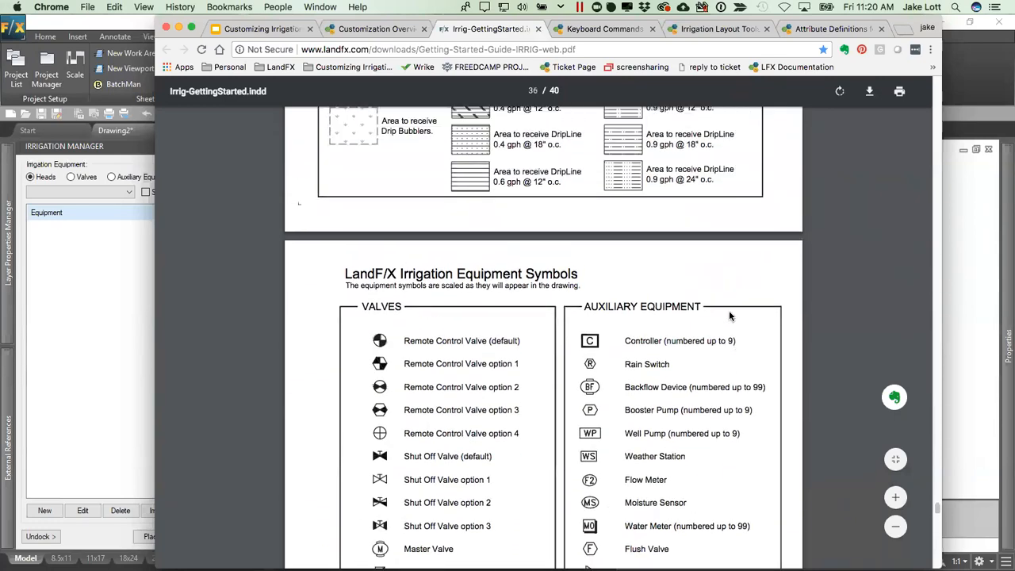
scroll(730, 316, "up", 15)
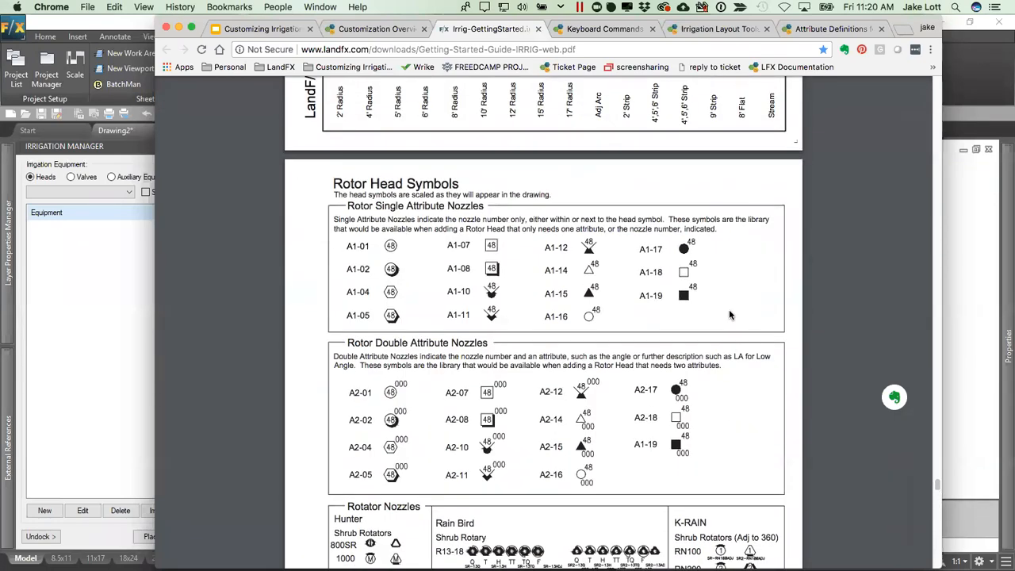
scroll(730, 316, "up", 2)
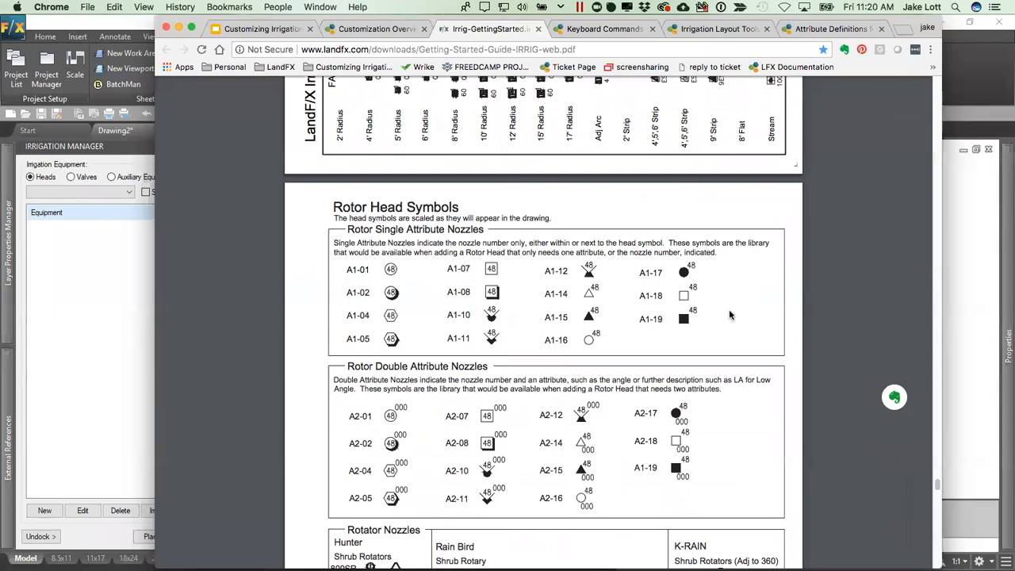
scroll(825, 328, "up", 10)
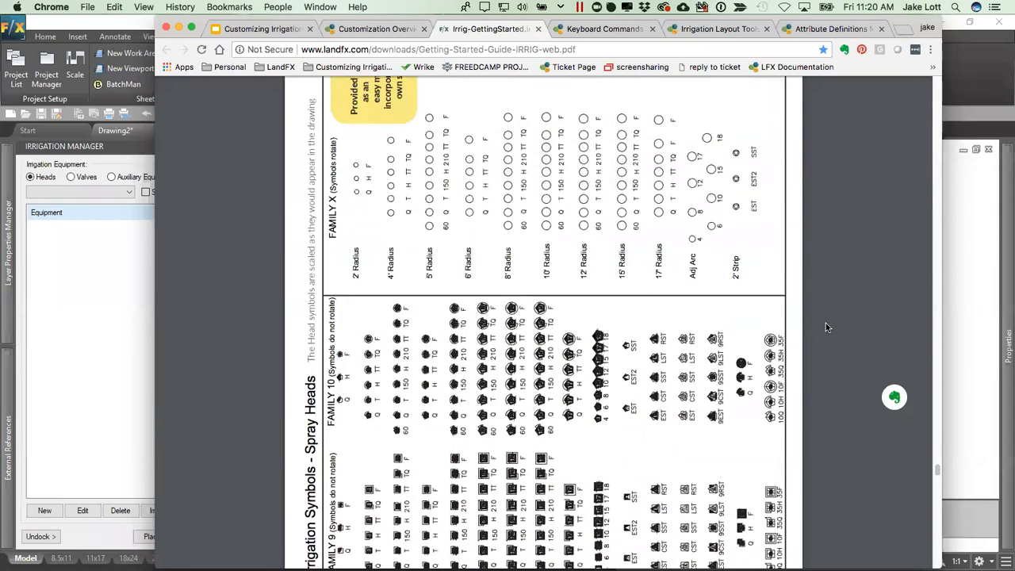
scroll(825, 327, "up", 10)
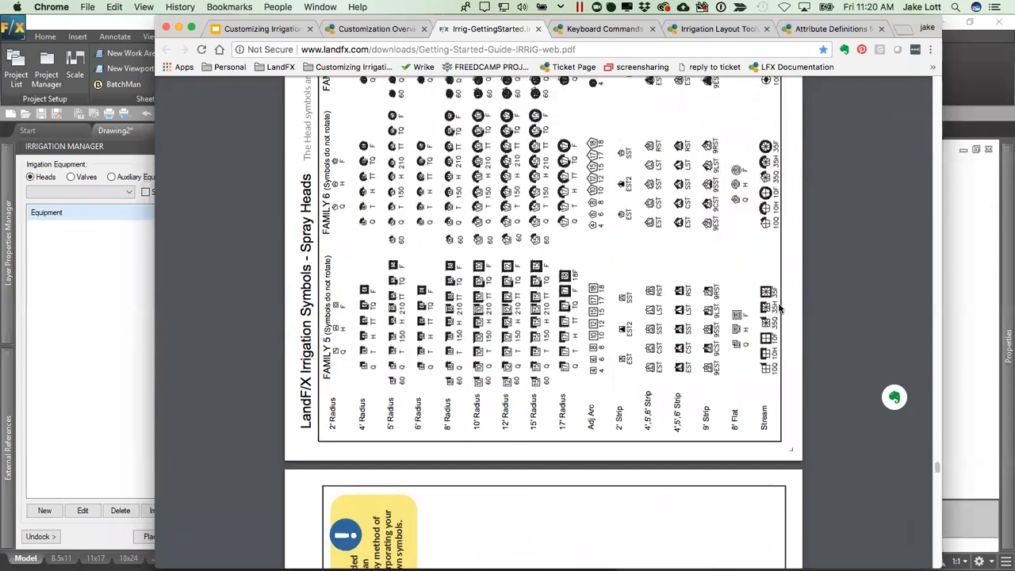
scroll(779, 309, "up", 3)
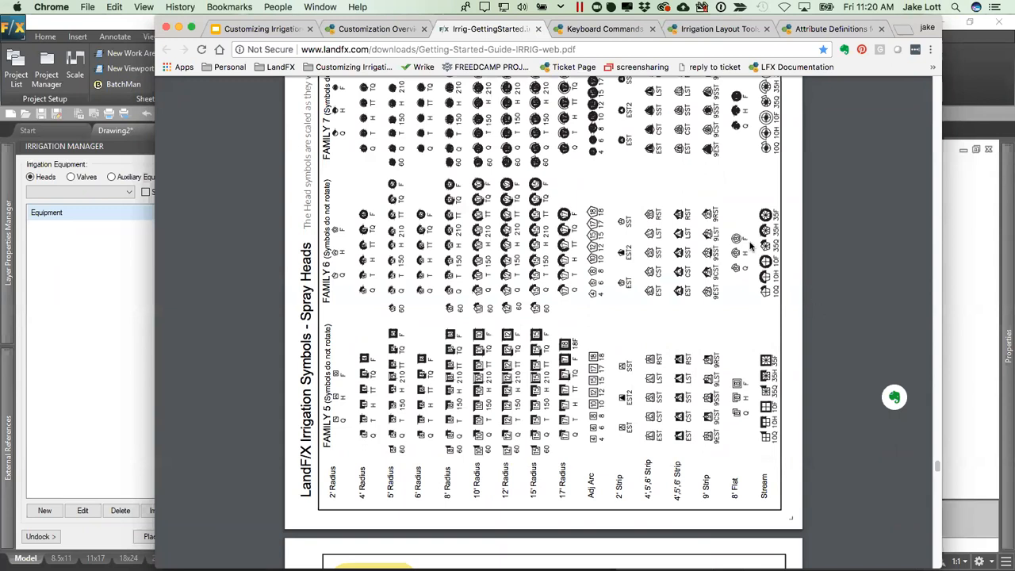
scroll(581, 296, "up", 1)
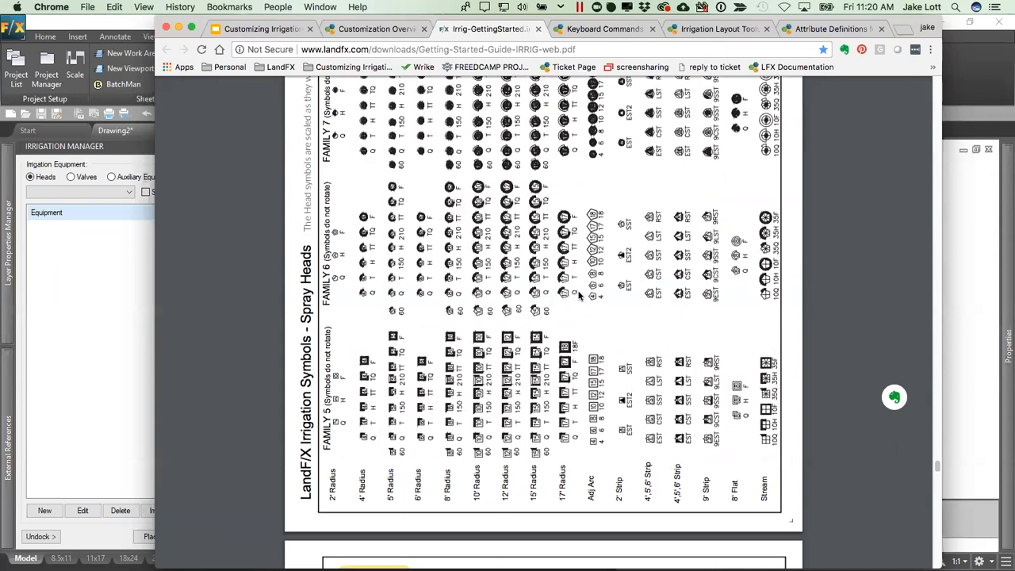
scroll(580, 296, "down", 5)
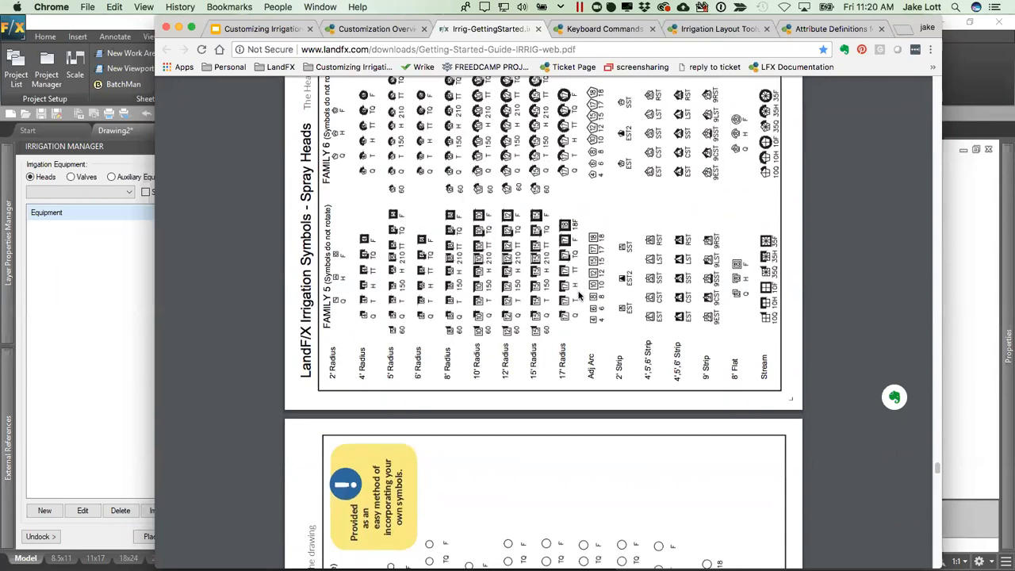
scroll(547, 277, "up", 1)
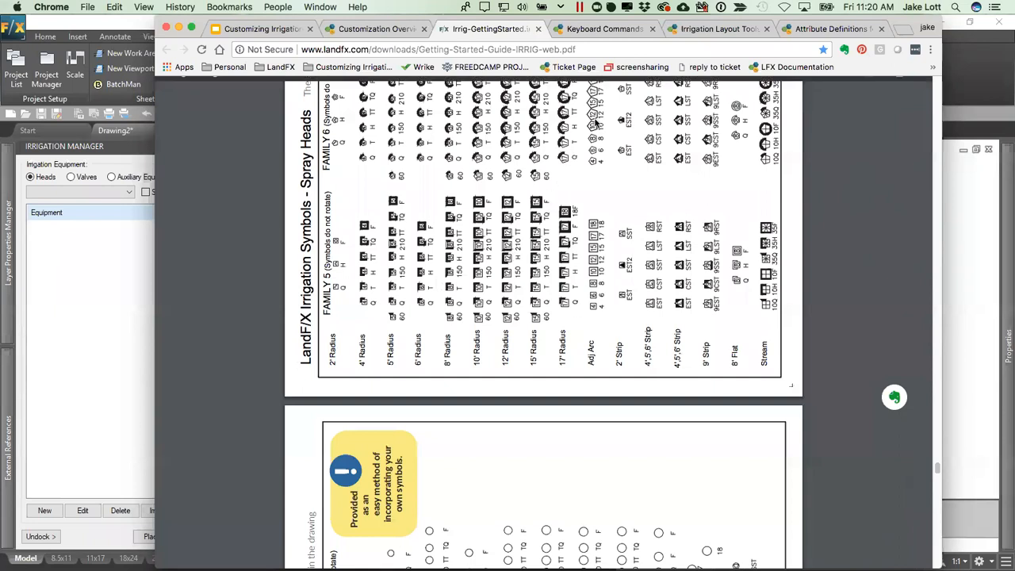
Step: Look up the keyboard commands for the Irrigation Manager pane tools on the Keyboard Commands – Irrigation documentation page
left_click(606, 30)
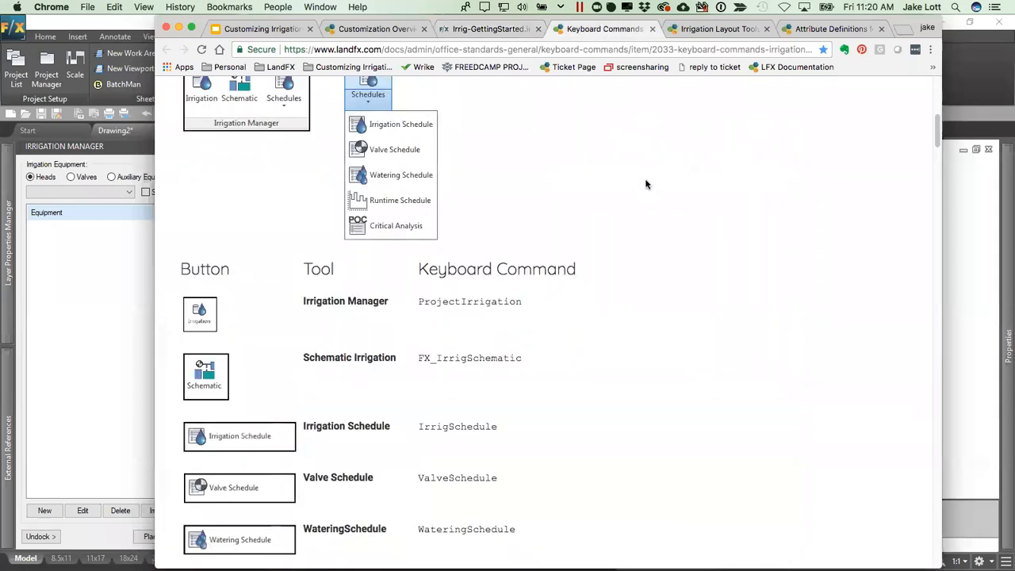
scroll(646, 233, "up", 10)
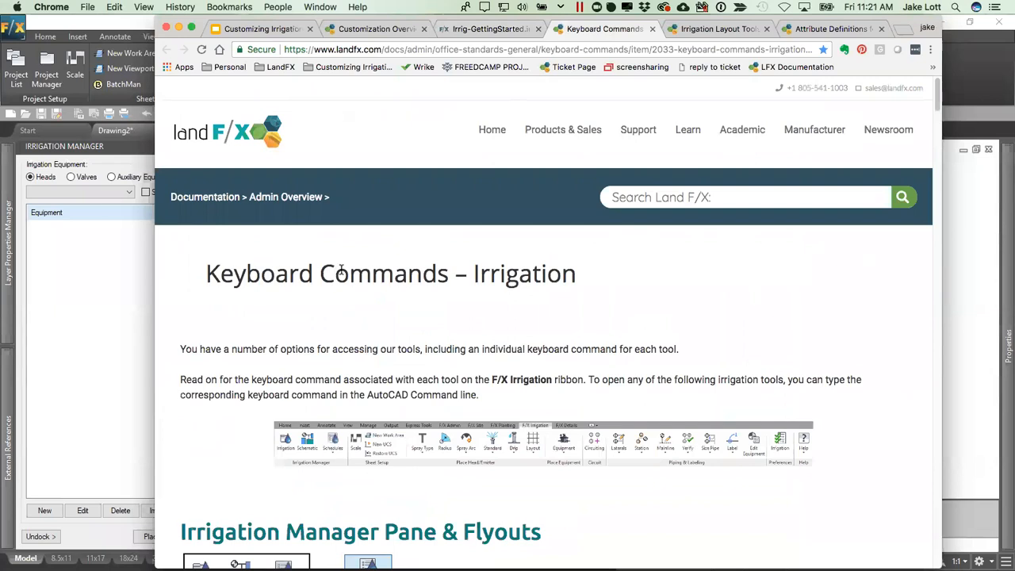
scroll(343, 261, "down", 1)
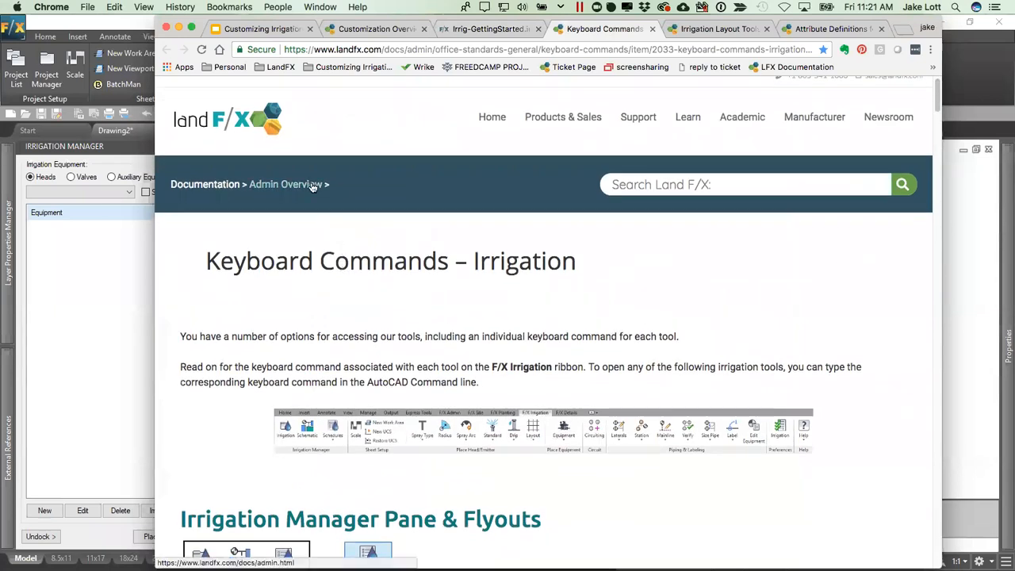
scroll(383, 262, "down", 5)
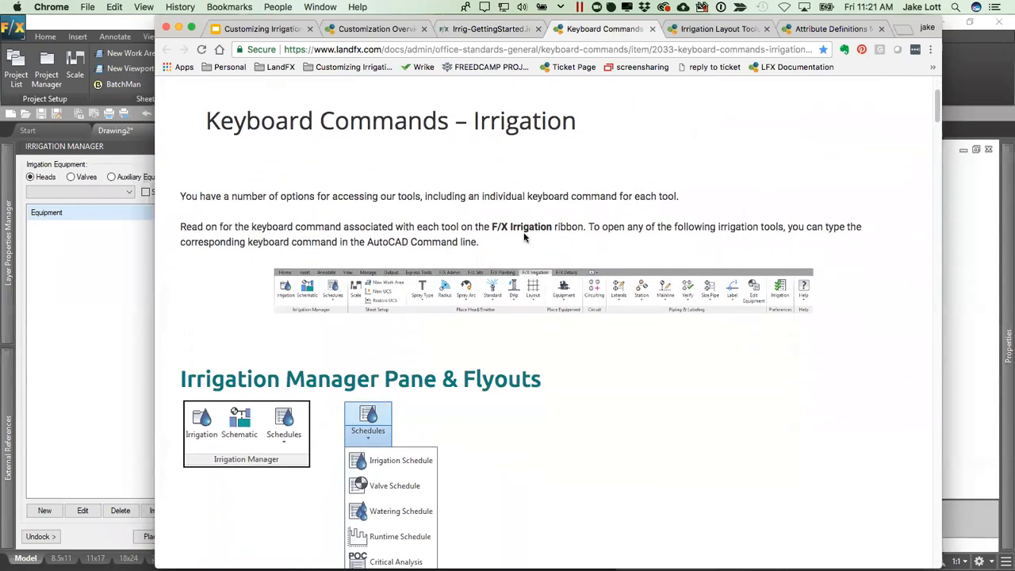
scroll(437, 245, "down", 7)
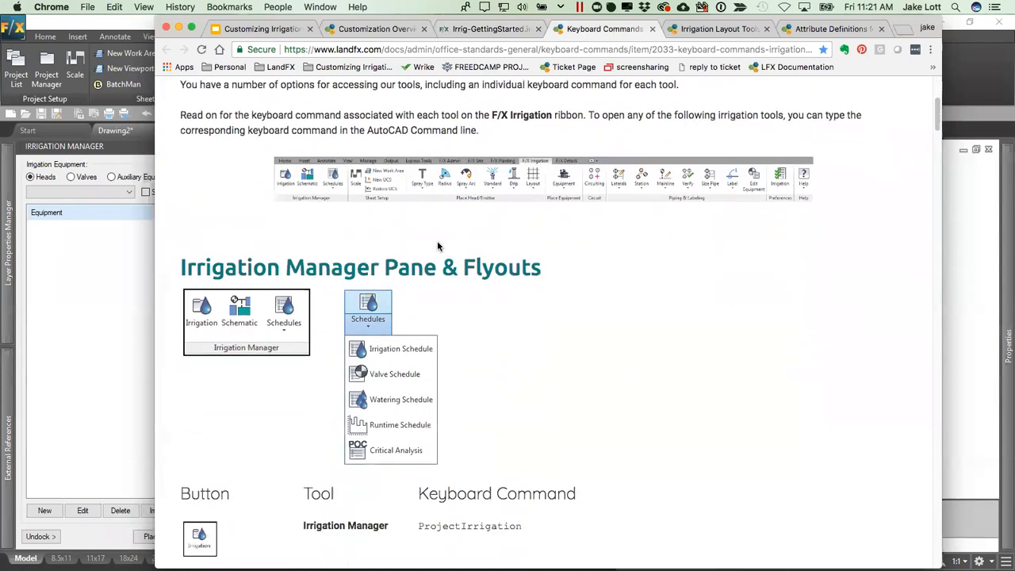
scroll(437, 246, "down", 6)
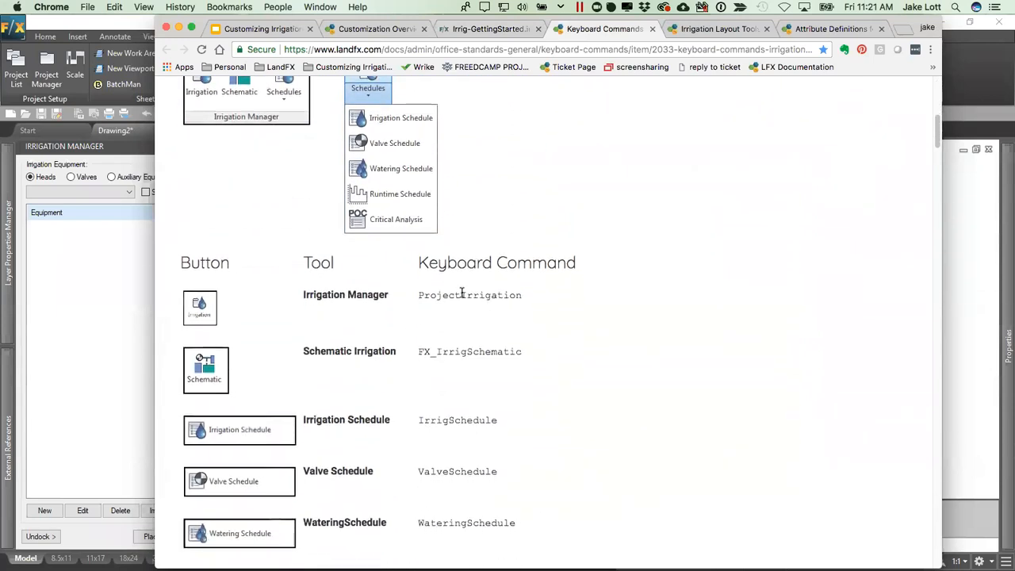
double_click(462, 294)
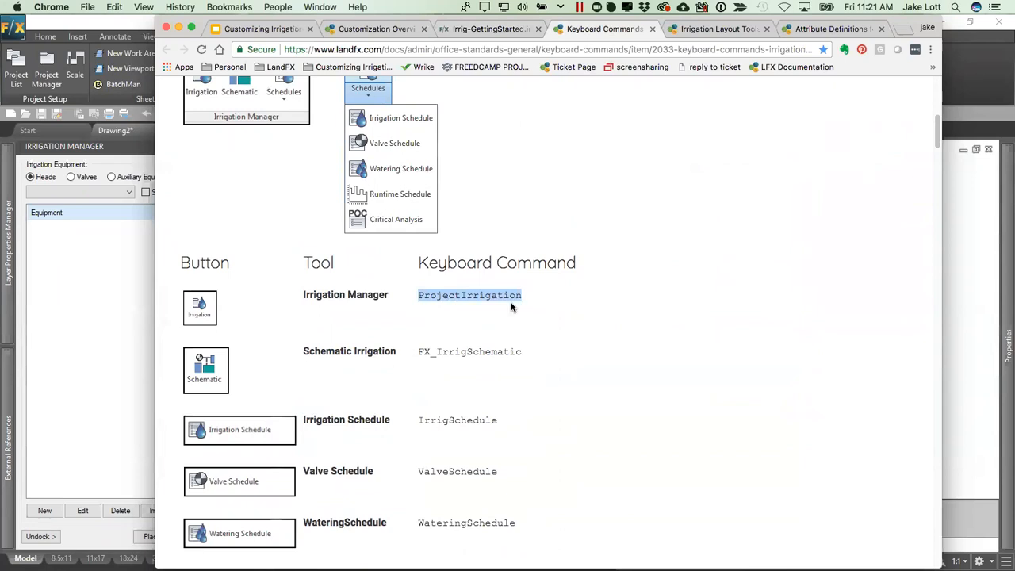
scroll(456, 348, "down", 8)
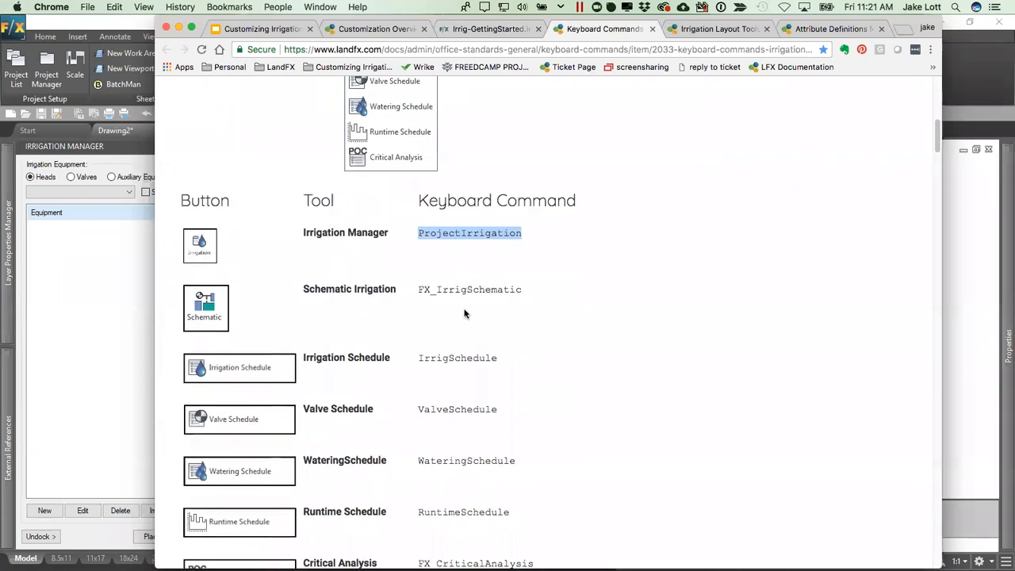
scroll(462, 328, "down", 1)
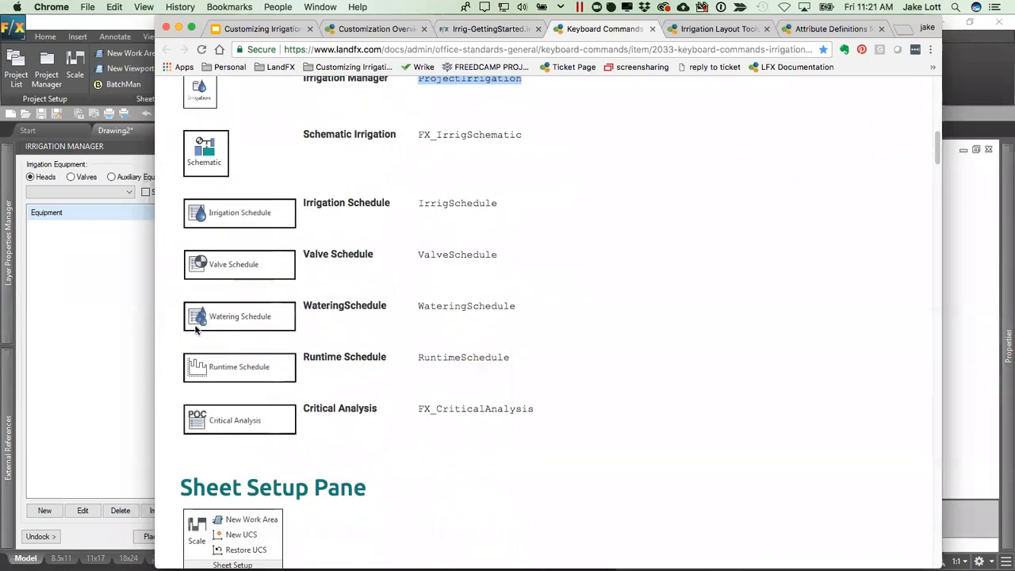
Step: Review the Place Head/Emitter flyouts and the keyboard commands for spray types, radius and spray arcs
scroll(242, 357, "down", 15)
scroll(247, 359, "down", 7)
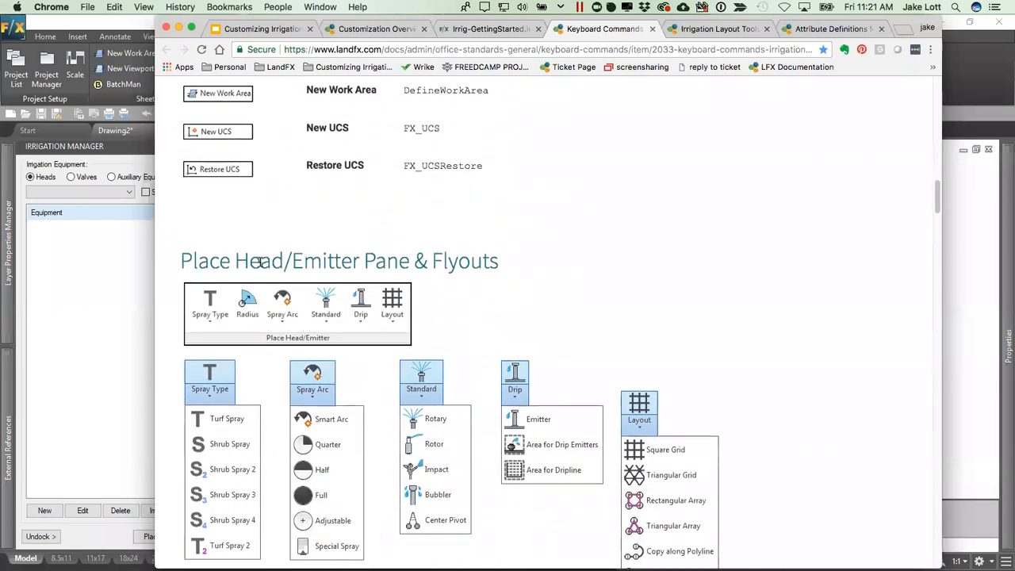
scroll(255, 270, "down", 4)
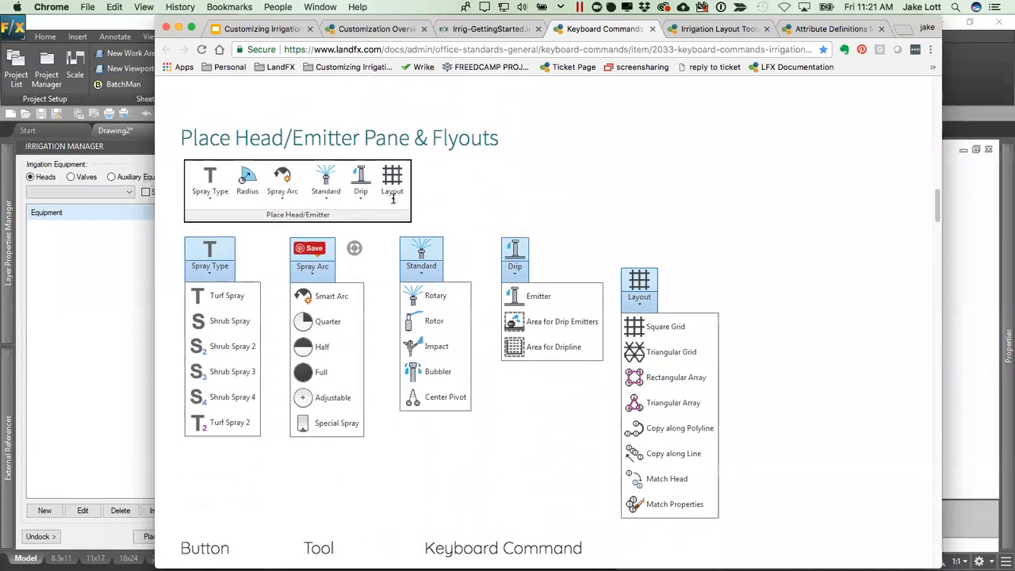
scroll(268, 234, "down", 1)
scroll(268, 238, "down", 3)
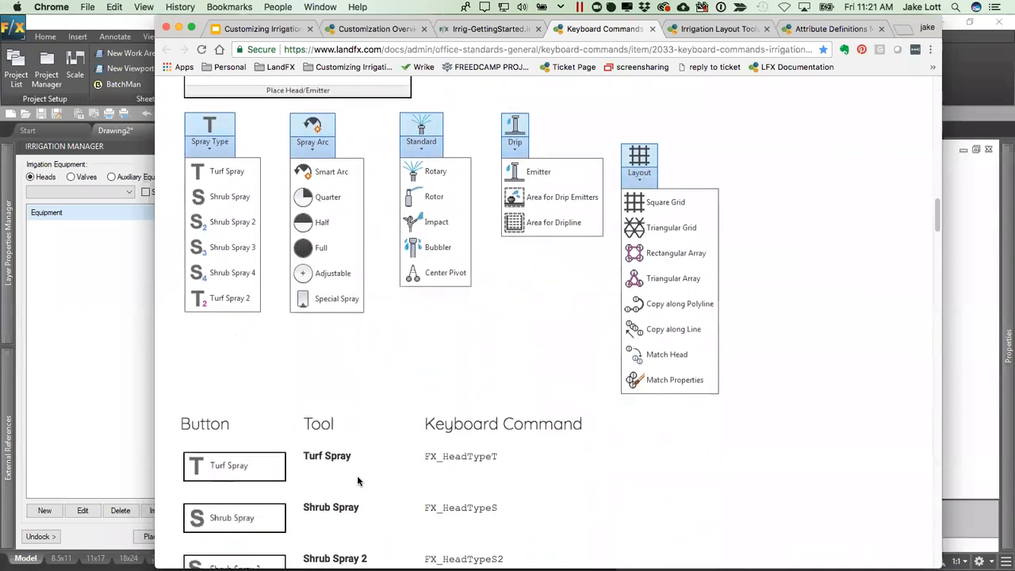
scroll(332, 463, "down", 2)
scroll(426, 446, "down", 4)
scroll(427, 433, "down", 6)
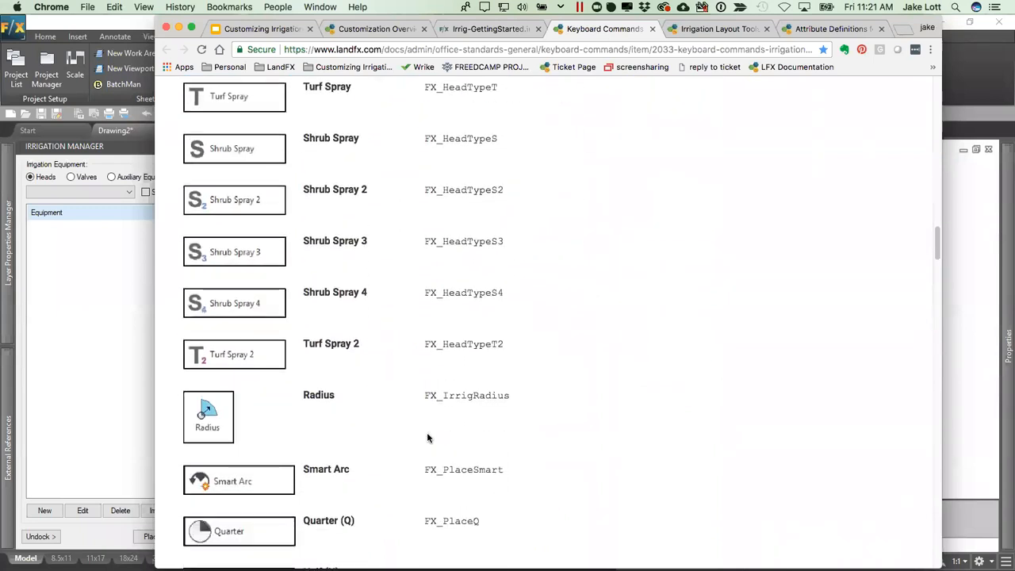
scroll(426, 402, "down", 1)
scroll(430, 400, "up", 1)
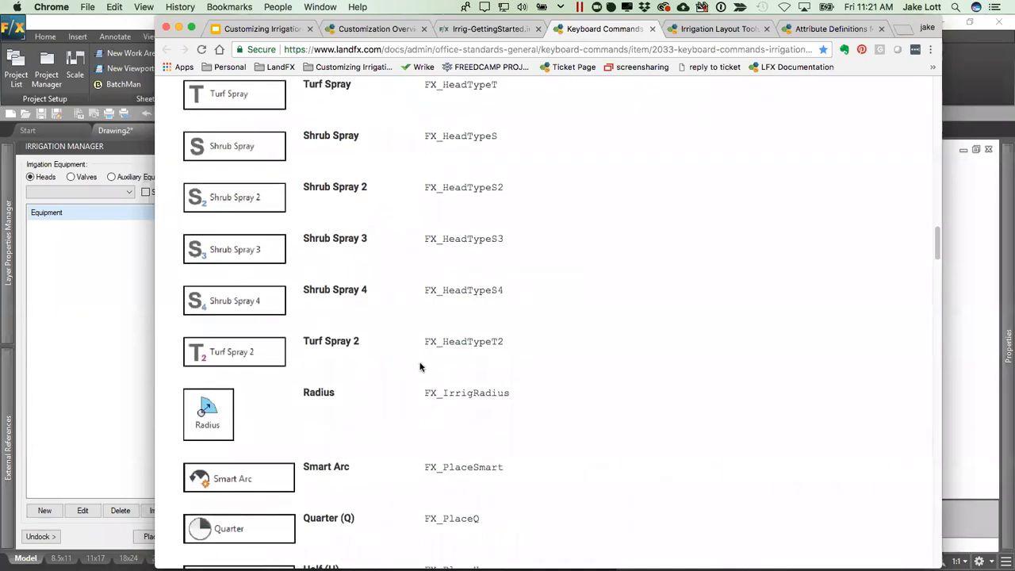
scroll(459, 407, "down", 3)
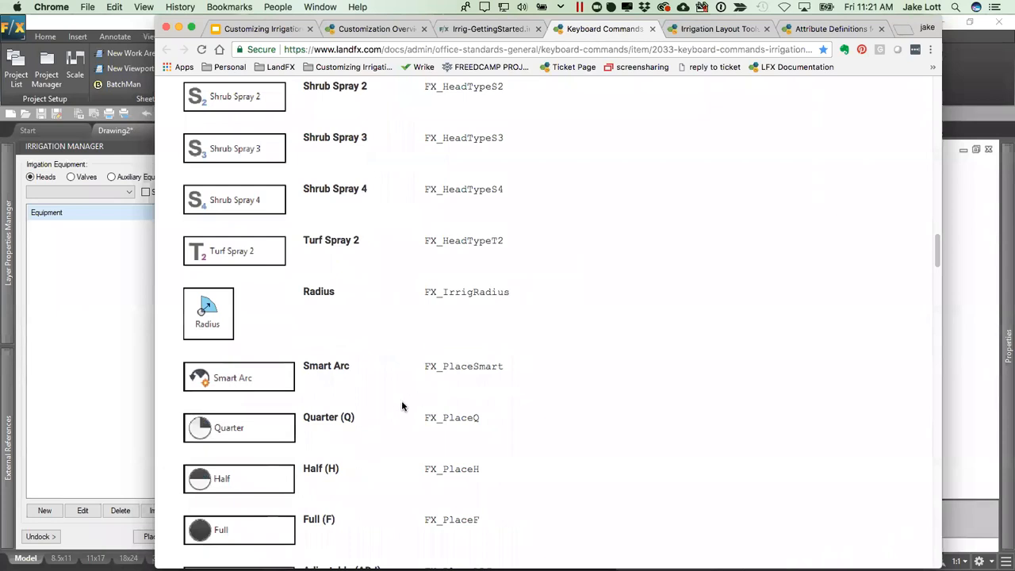
scroll(405, 408, "down", 3)
scroll(405, 412, "down", 1)
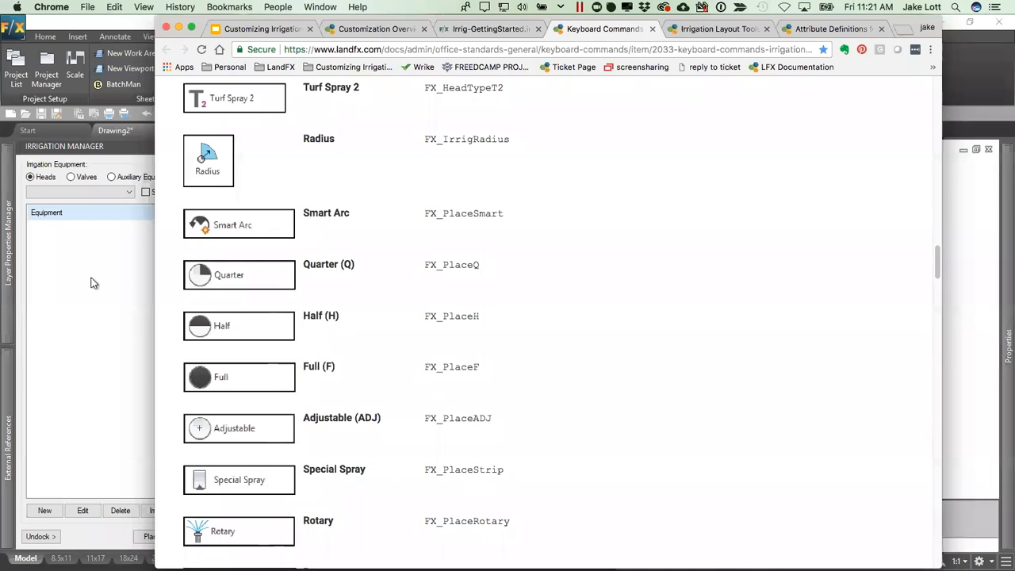
Step: Switch to F/X CAD and open the Shady Ln Office project for the current drawing
left_click(90, 251)
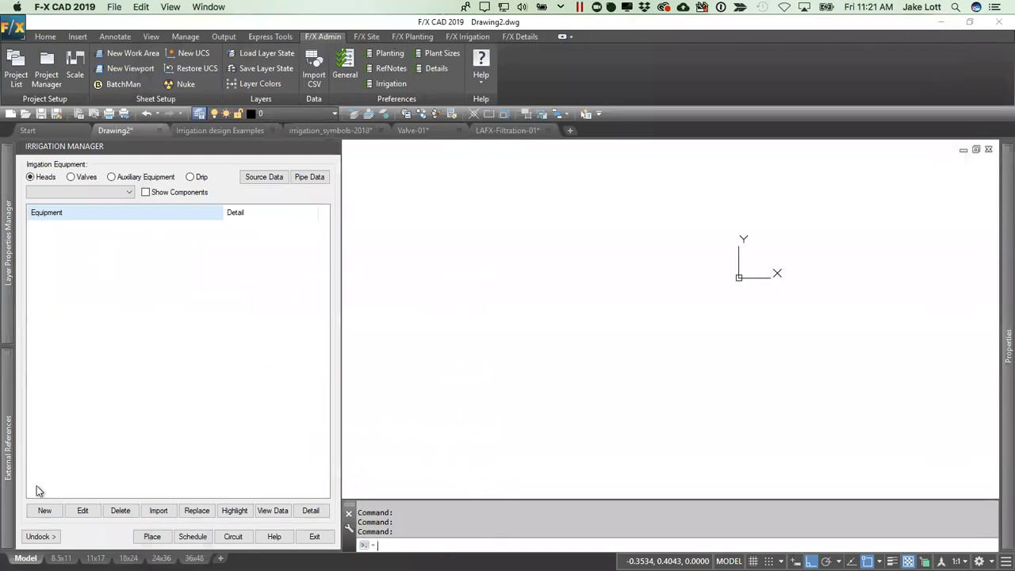
left_click(45, 510)
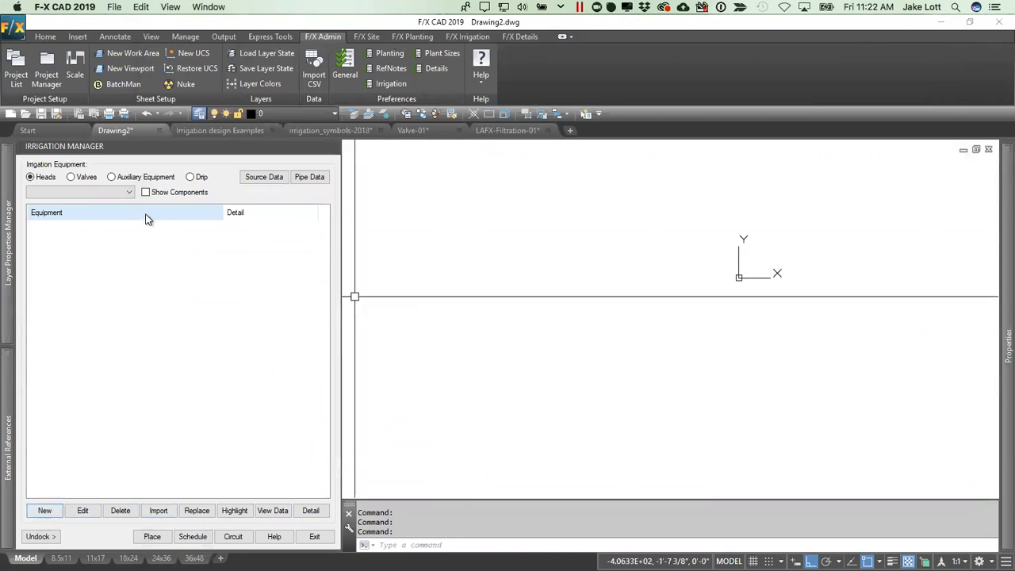
left_click(18, 70)
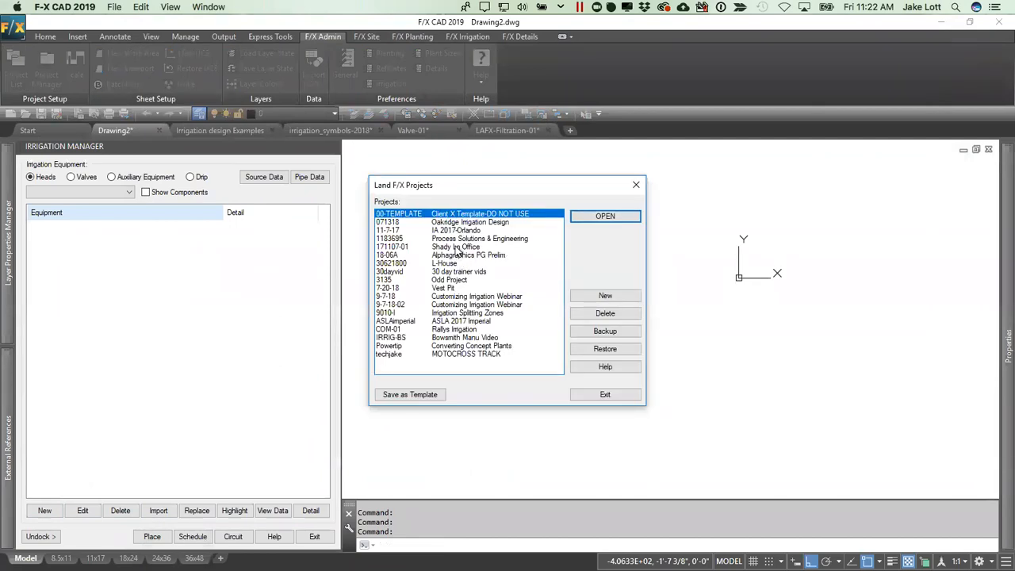
left_click(455, 247)
left_click(579, 220)
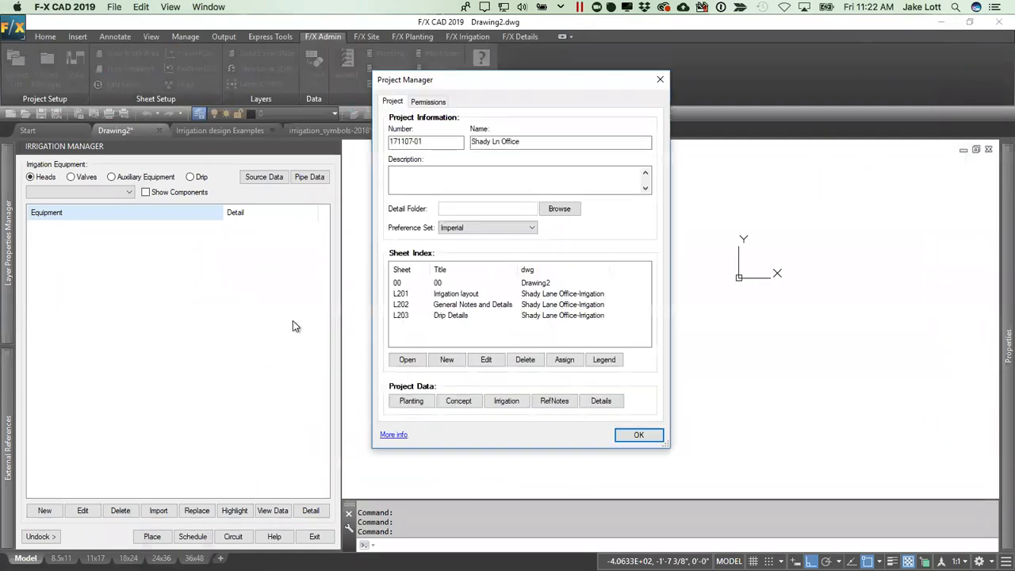
left_click(634, 434)
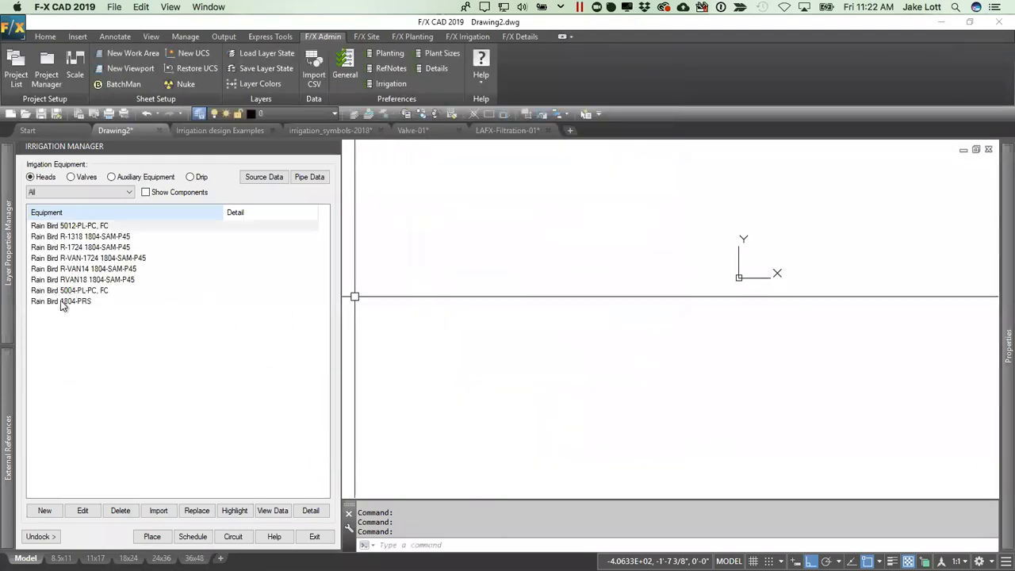
Step: Place a Rain Bird 1804-PRS spray head with the 08F nozzle in the empty drawing area next to the origin
double_click(63, 303)
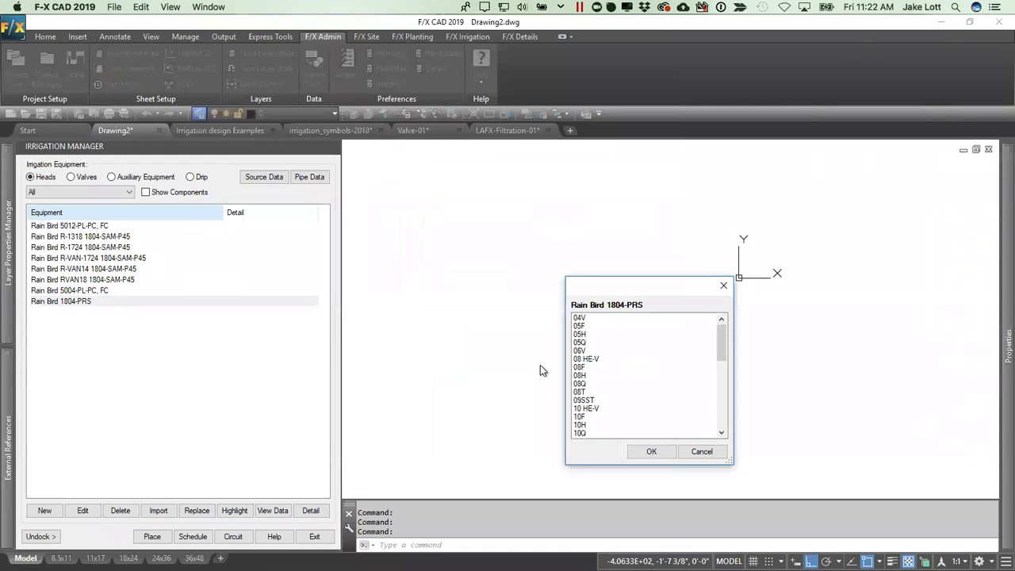
left_click(583, 368)
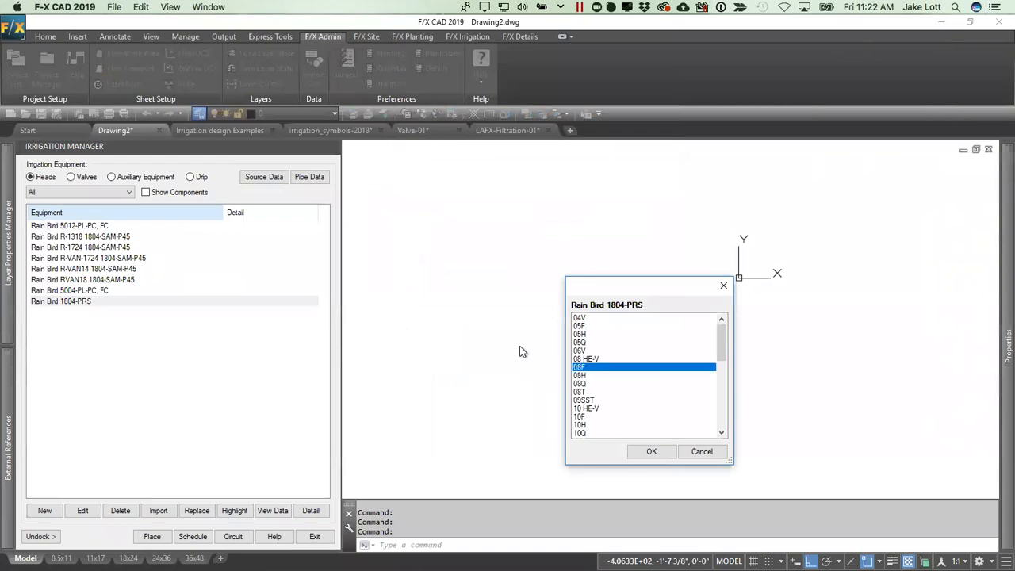
left_click(646, 450)
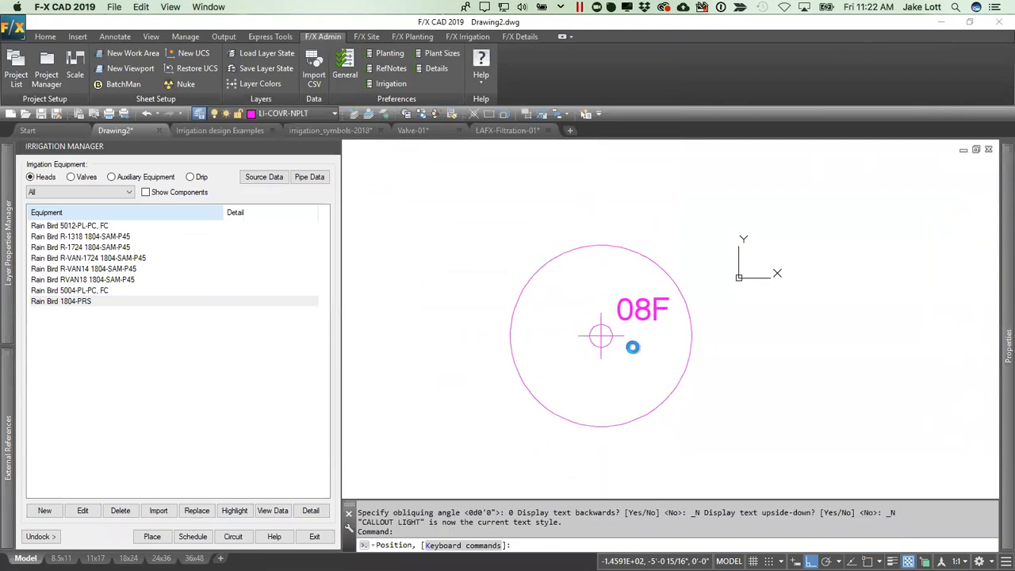
left_click(605, 338)
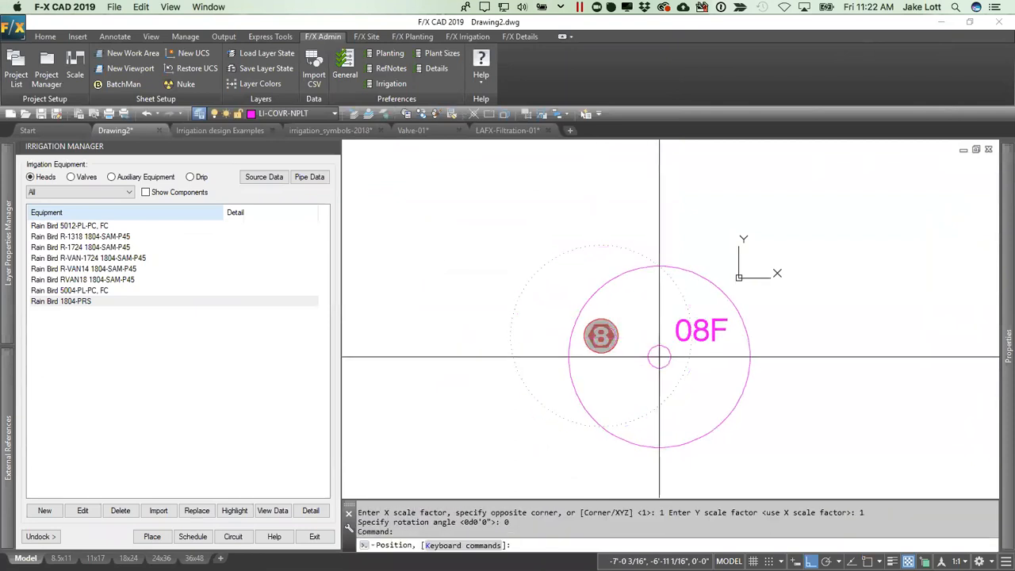
Step: End the head placement and look over the irrigation layout tools such as Match Equipment and Match Properties
key("Escape")
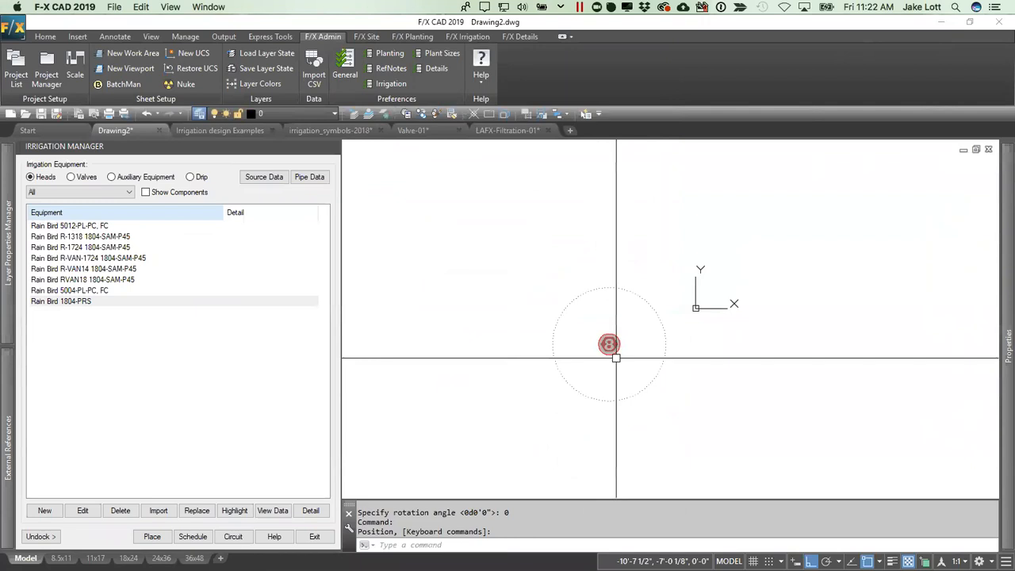
scroll(616, 357, "up", 2)
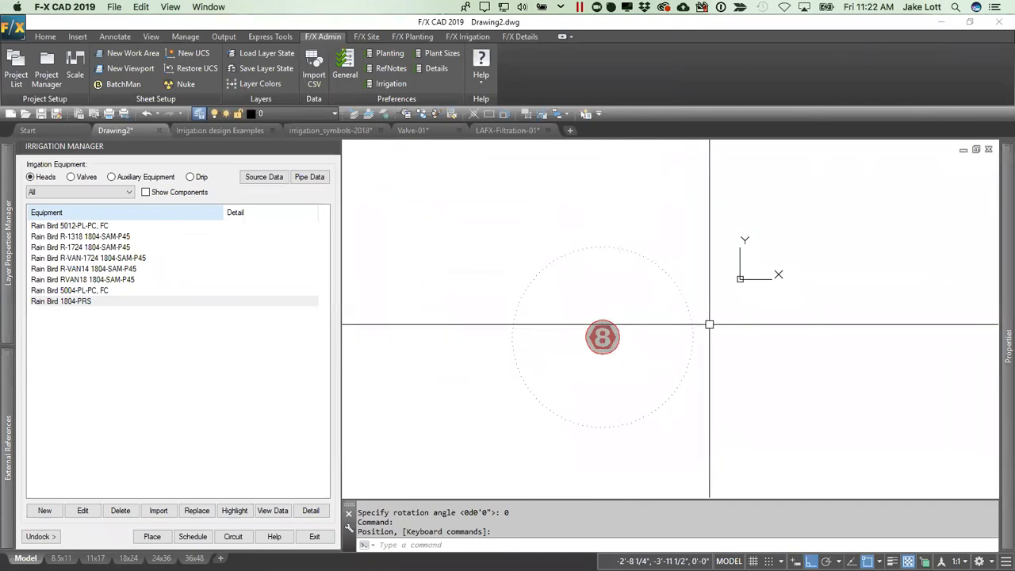
left_click(466, 37)
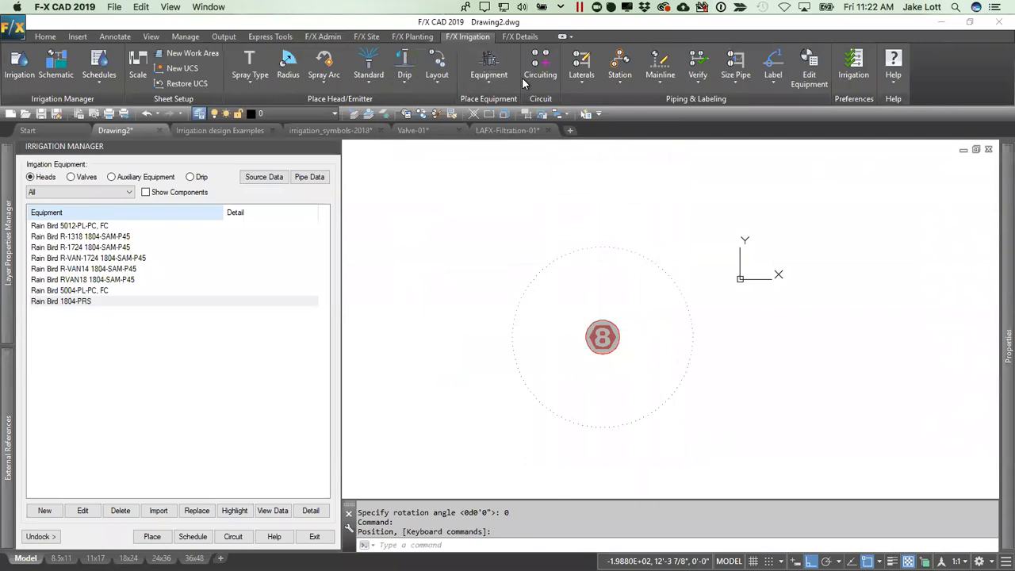
left_click(436, 79)
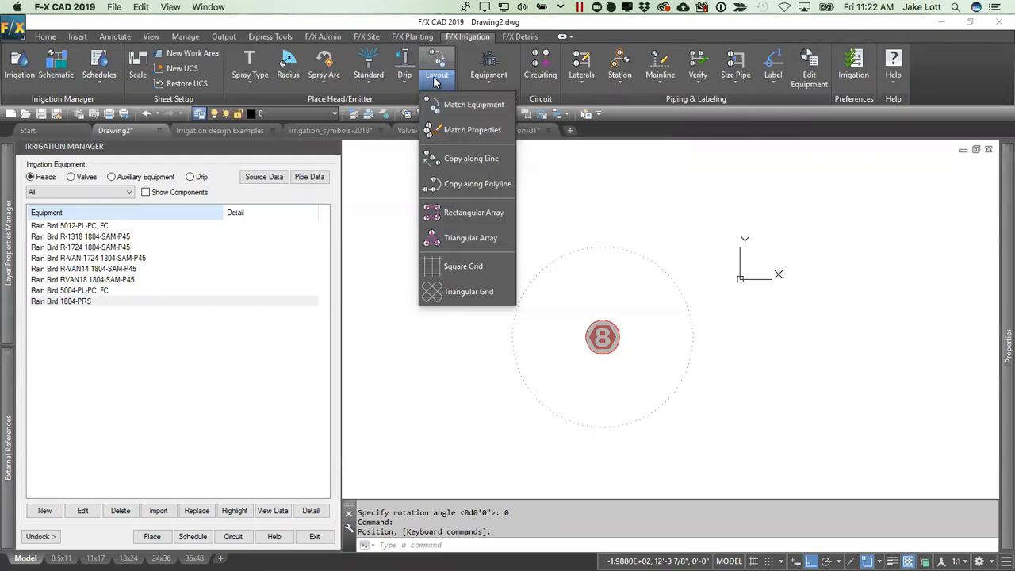
Step: Open the Command Alias Editor for the acad.pgp file
left_click(190, 38)
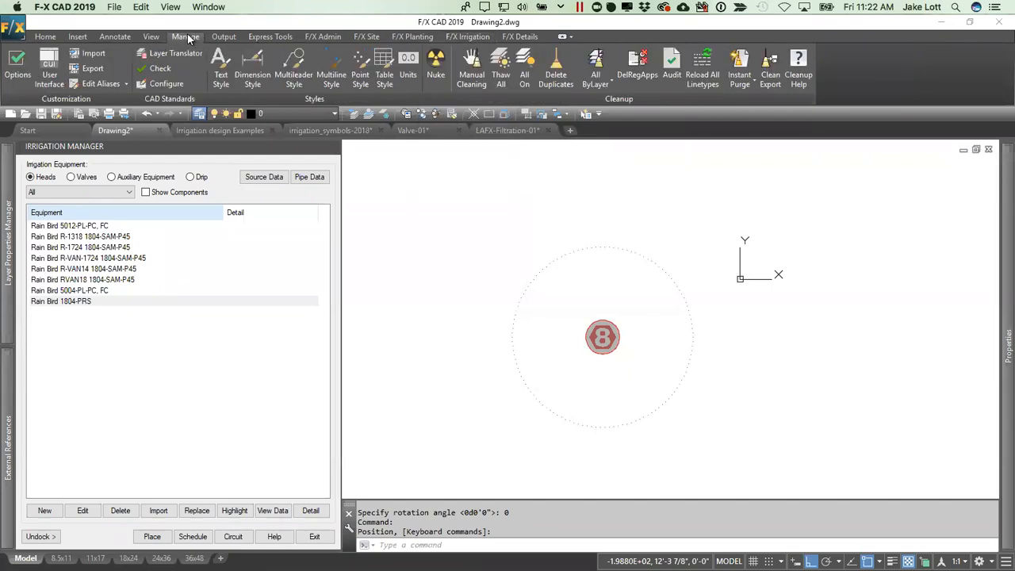
left_click(126, 84)
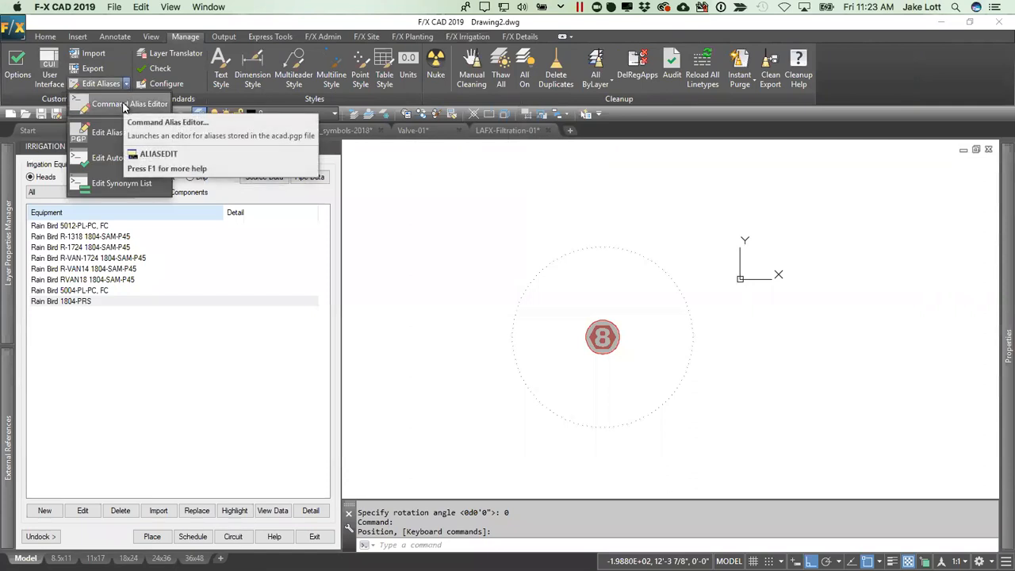
left_click(120, 106)
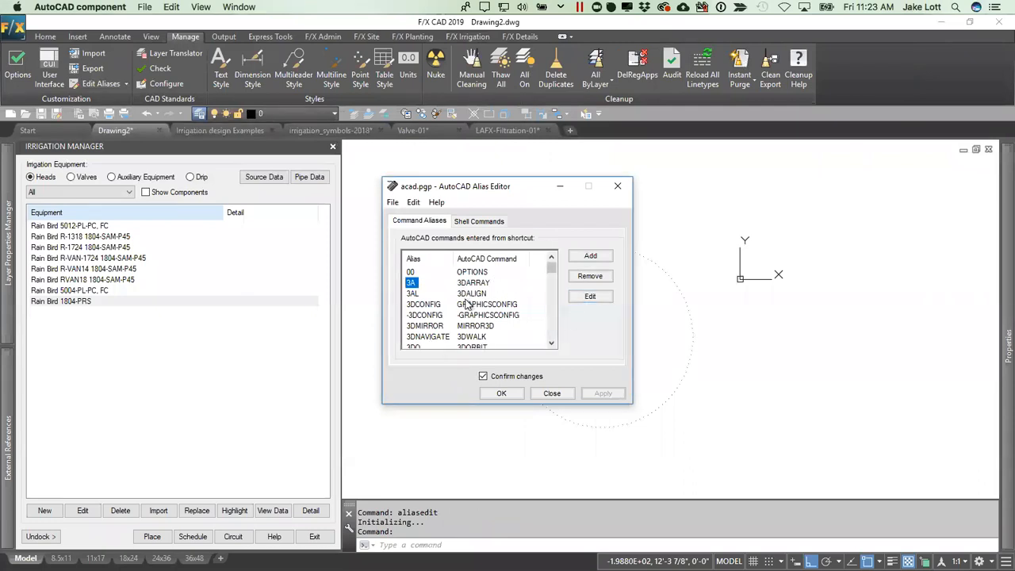
Step: Create a new command alias MH and enter matchhead as its AutoCAD command
left_click(587, 258)
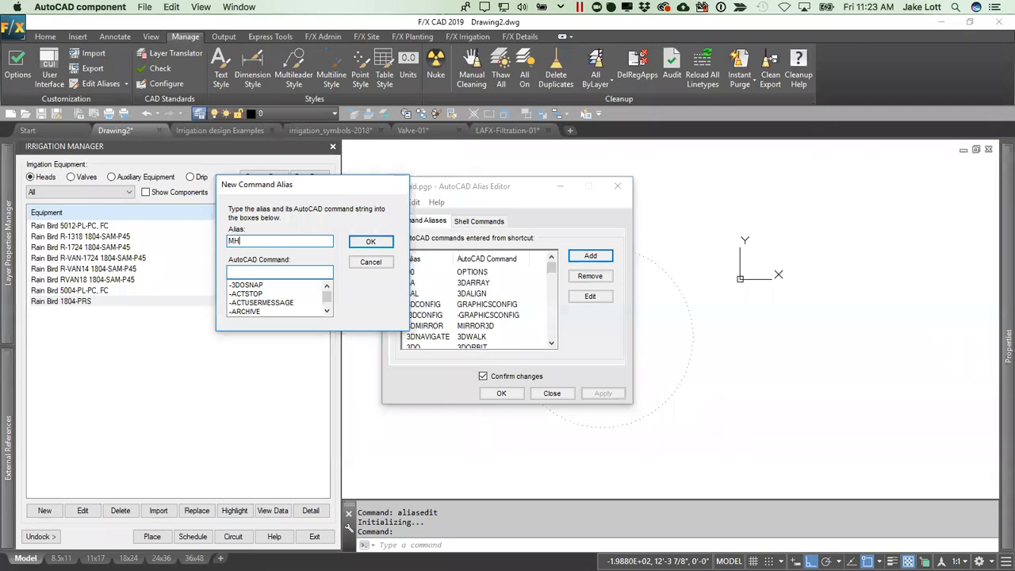
left_click(244, 270)
type("match")
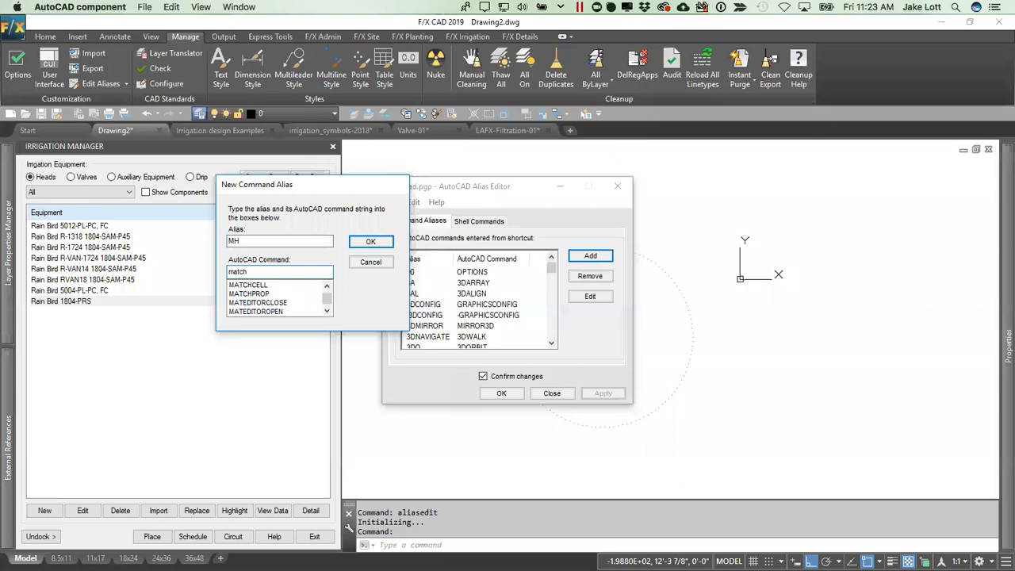
scroll(262, 307, "down", 3)
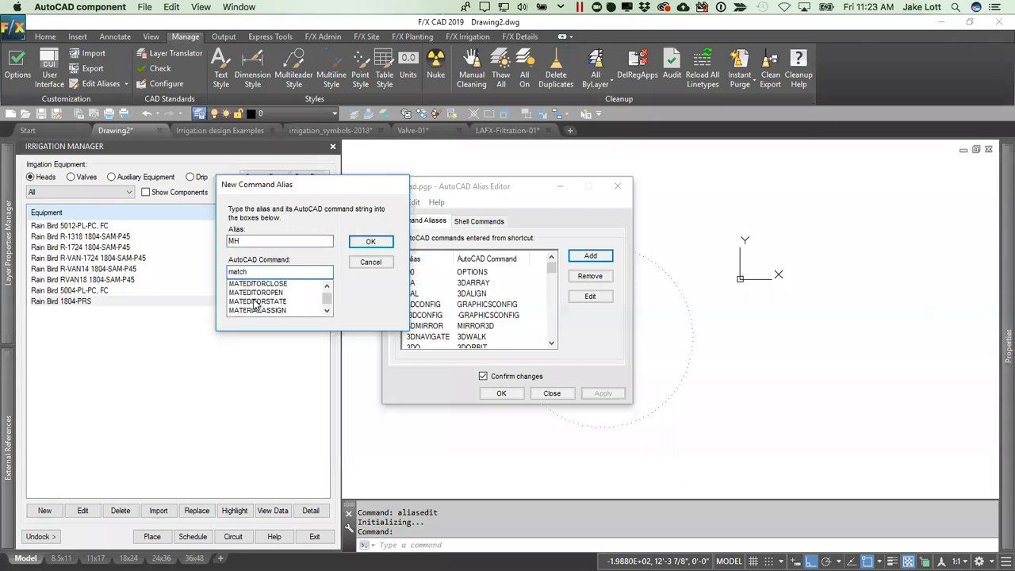
scroll(265, 309, "down", 4)
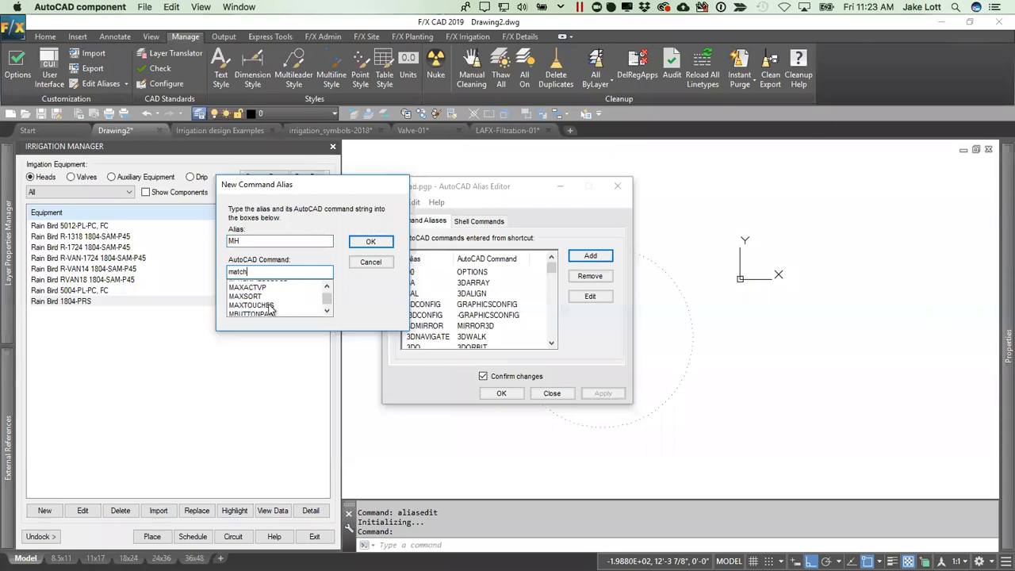
scroll(271, 305, "up", 8)
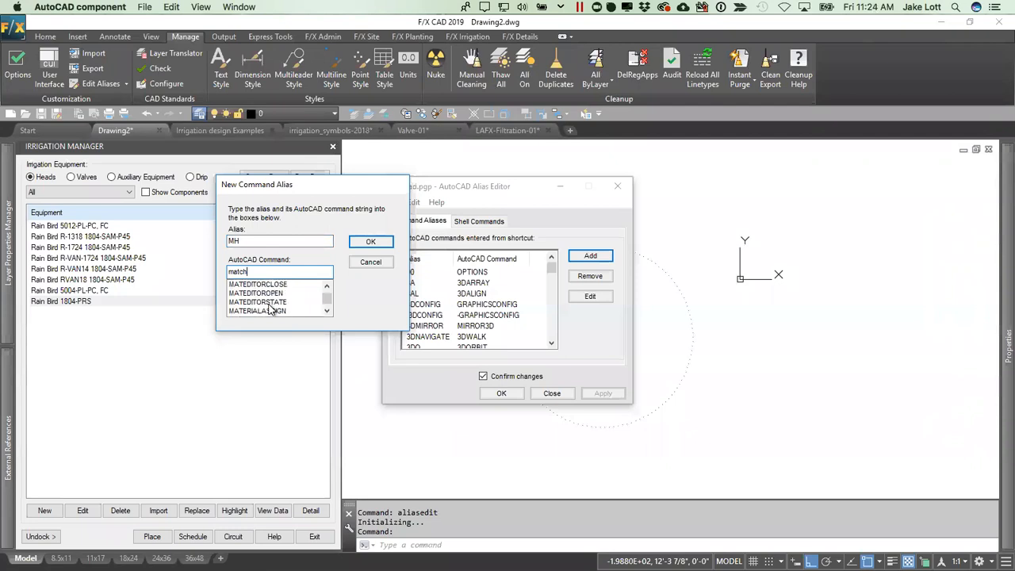
scroll(271, 296, "up", 1)
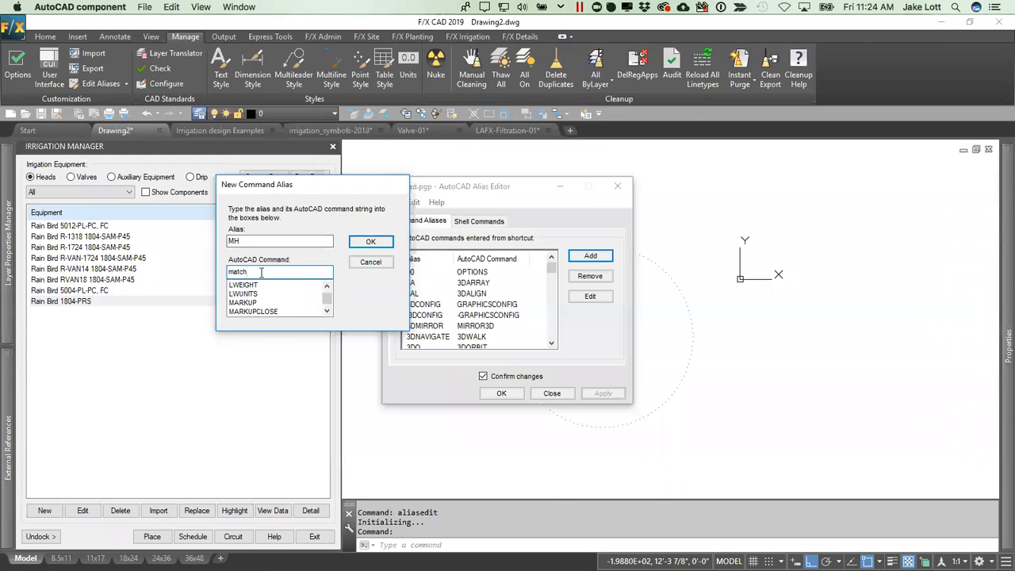
type("head")
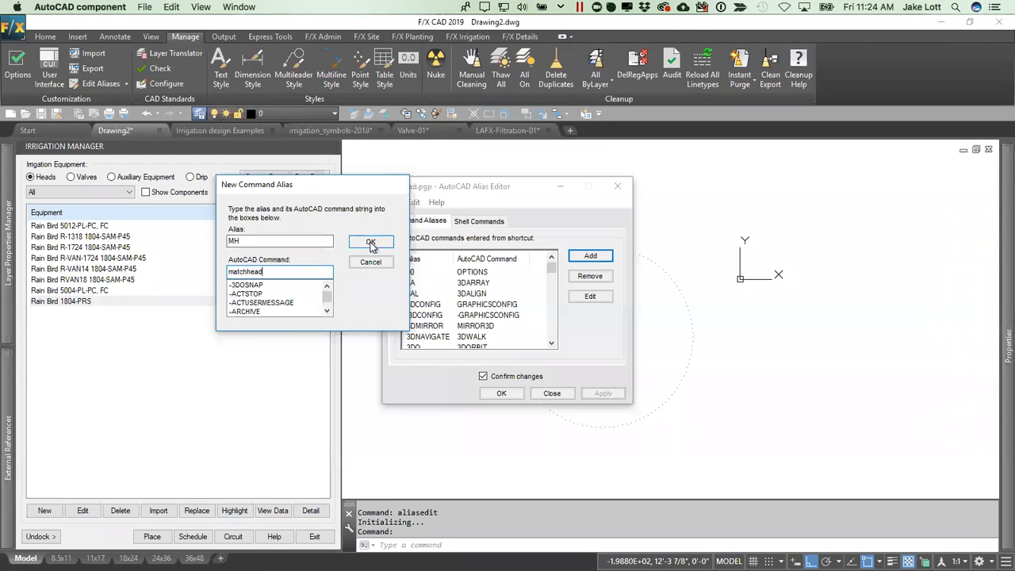
Step: Switch to Chrome and check the keyboard command for Match Head on the Keyboard Commands – Irrigation documentation page
mouse_move(1012, 2)
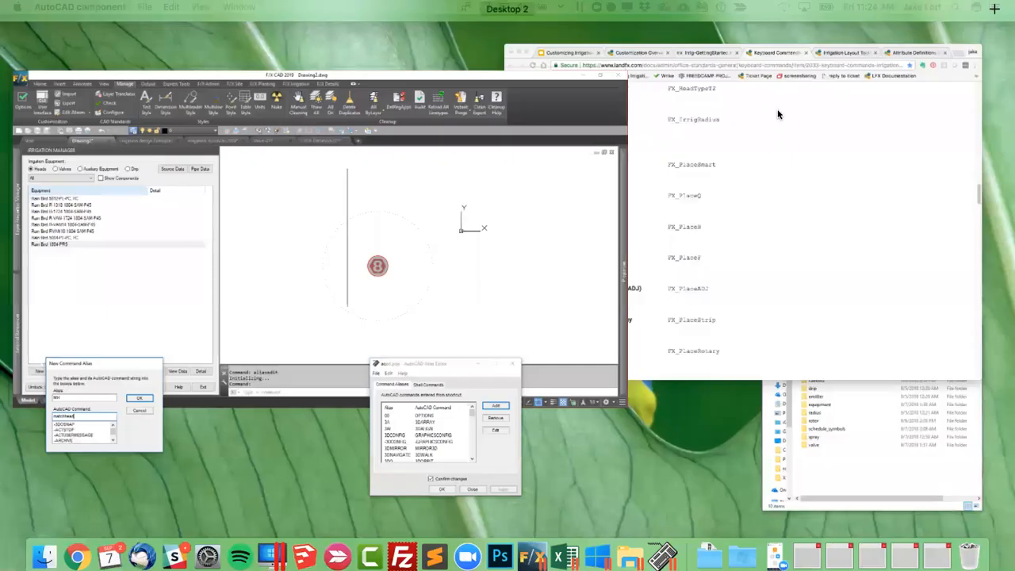
left_click(718, 188)
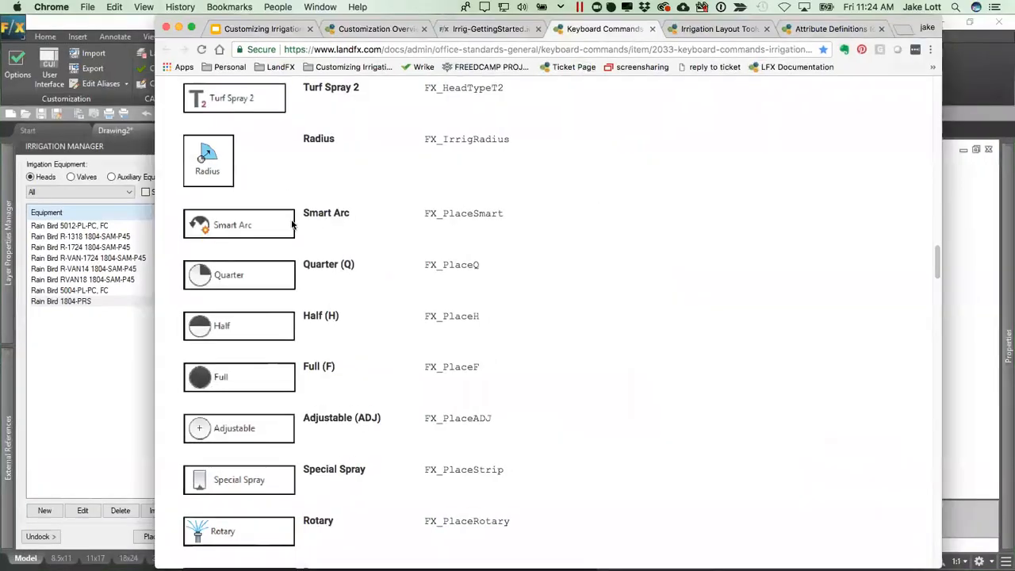
scroll(292, 228, "down", 3)
scroll(291, 227, "down", 15)
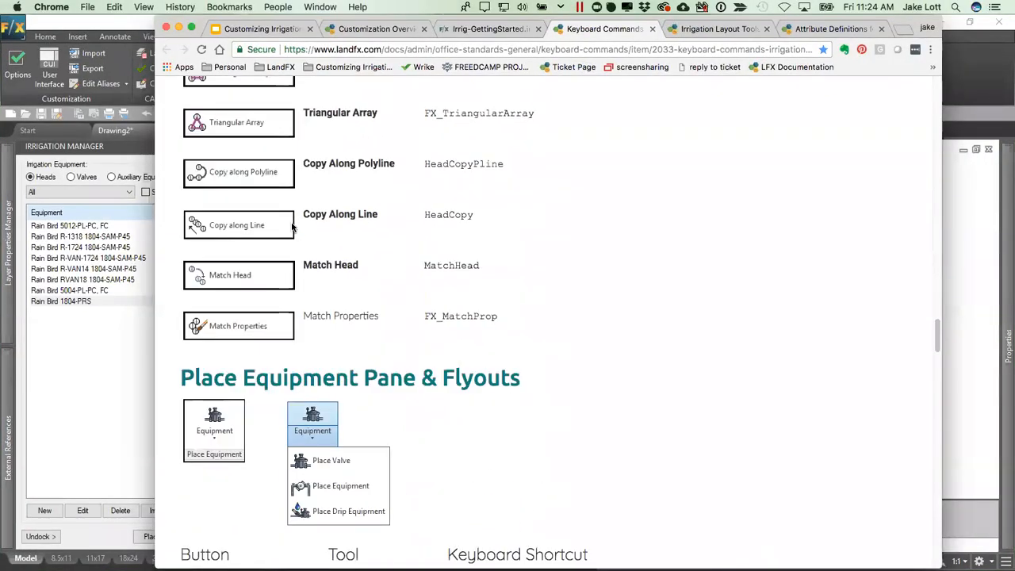
scroll(292, 227, "down", 2)
scroll(294, 227, "up", 20)
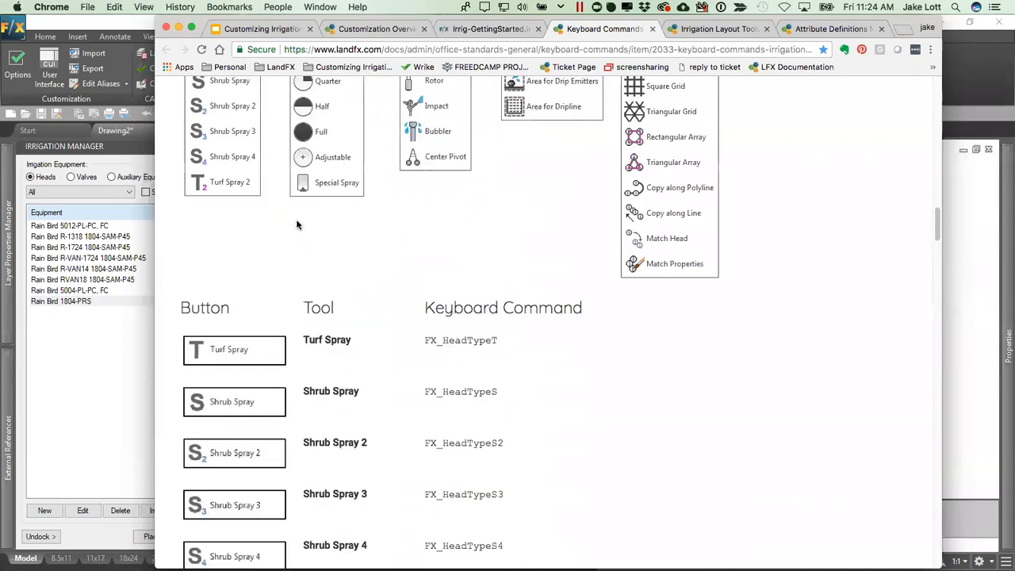
scroll(301, 270, "up", 1)
scroll(301, 269, "down", 3)
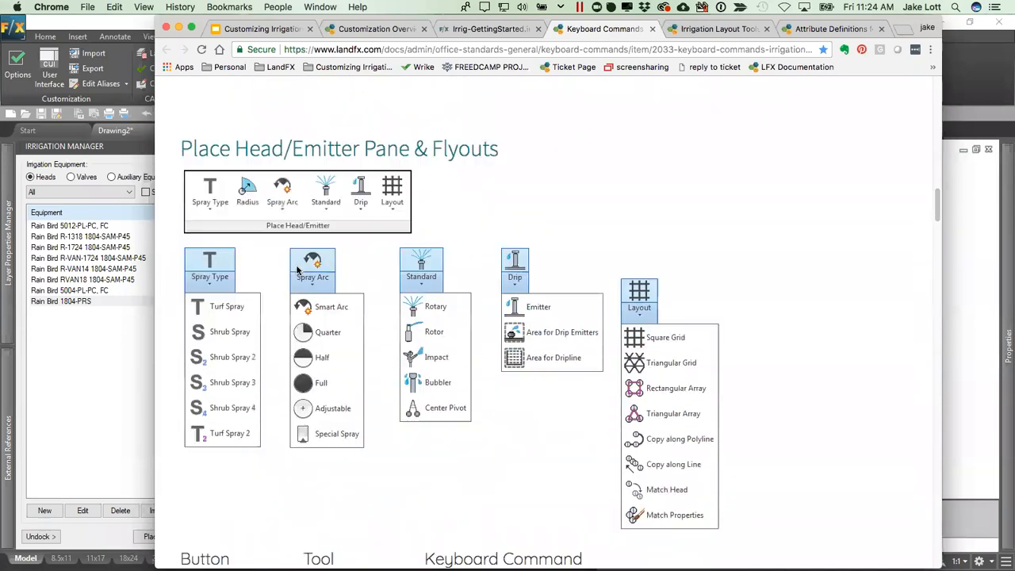
scroll(313, 264, "down", 15)
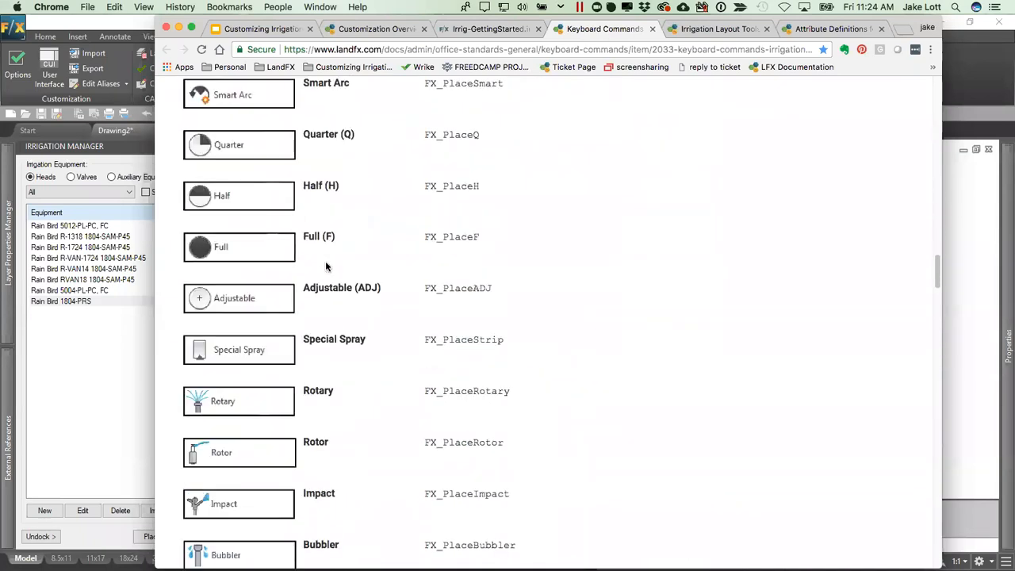
scroll(325, 267, "down", 6)
scroll(323, 267, "down", 3)
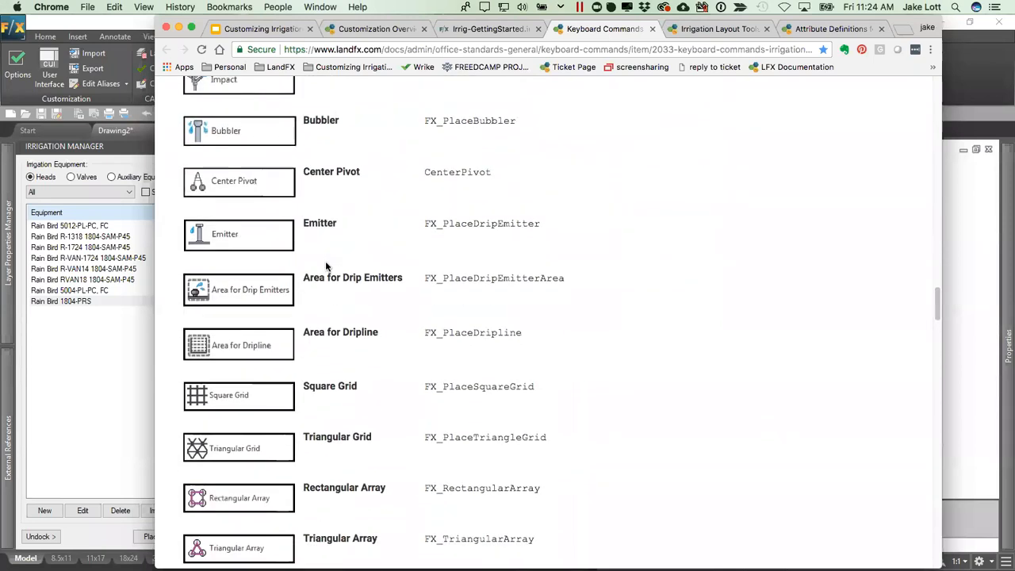
scroll(321, 268, "down", 5)
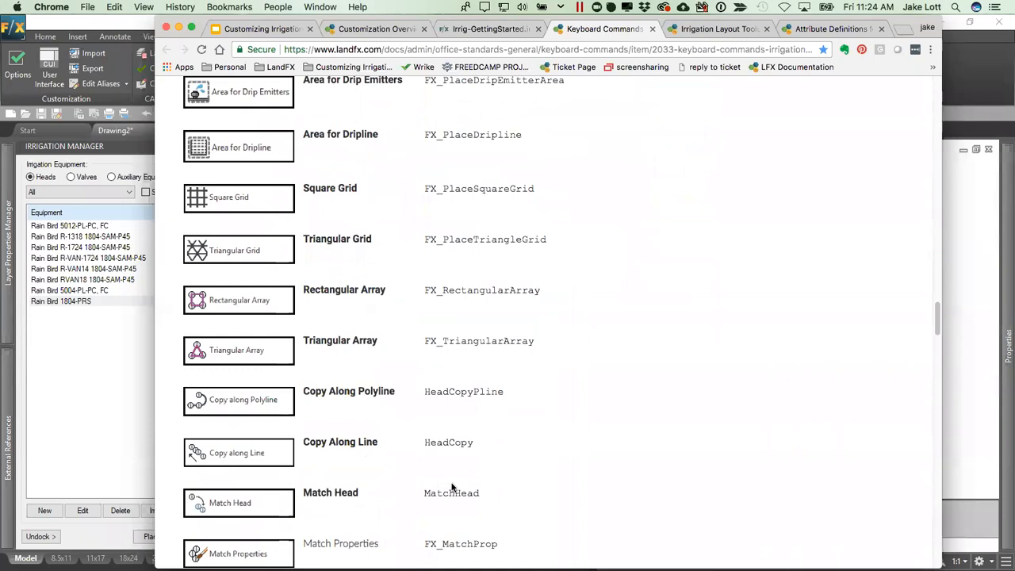
left_click_drag(447, 492, 470, 492)
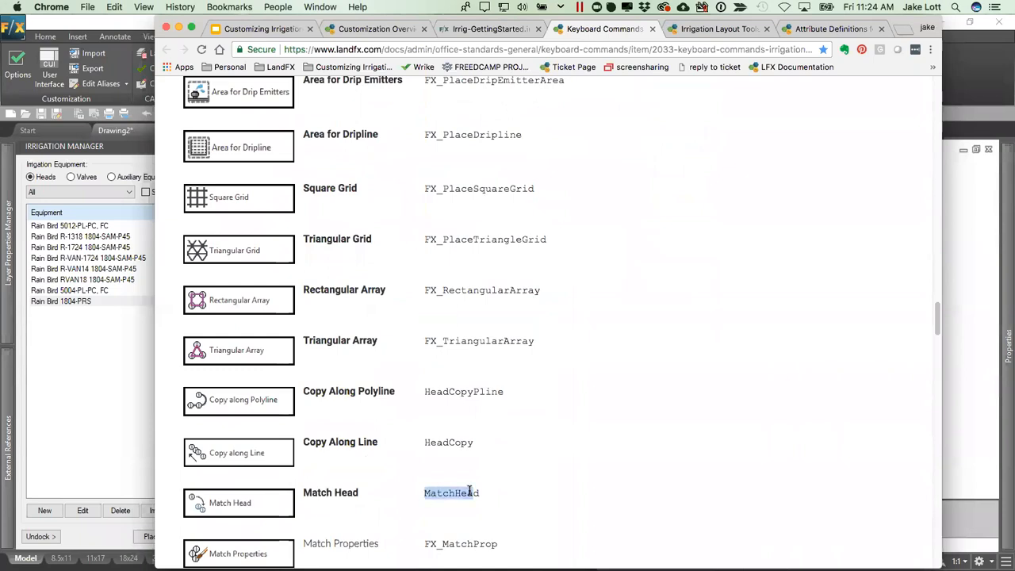
Step: Return to the AutoCAD Alias Editor and accept the MH alias, adding MATCHHEAD to the list of commands
left_click(94, 363)
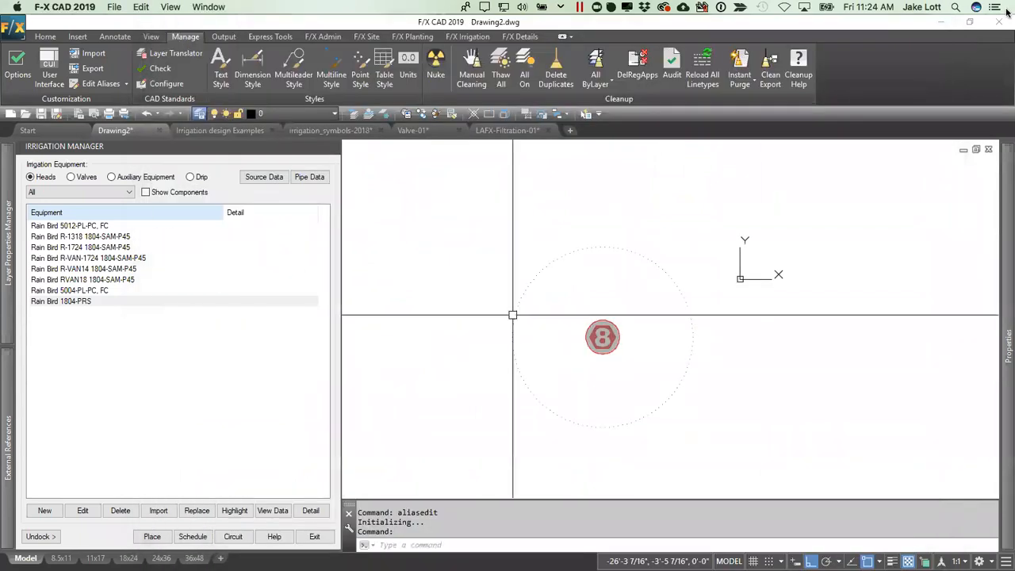
key("ctrl+Up")
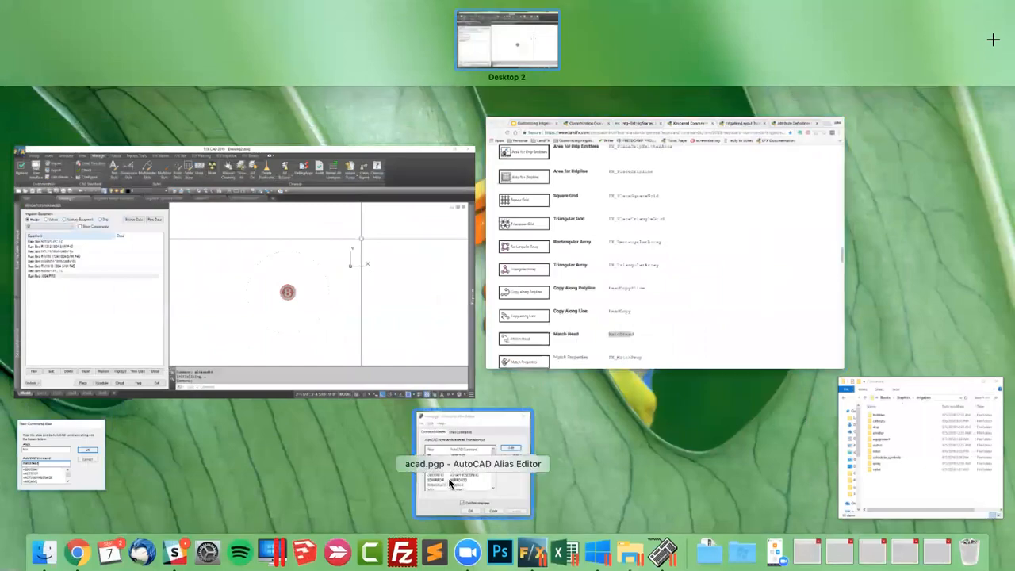
left_click(447, 419)
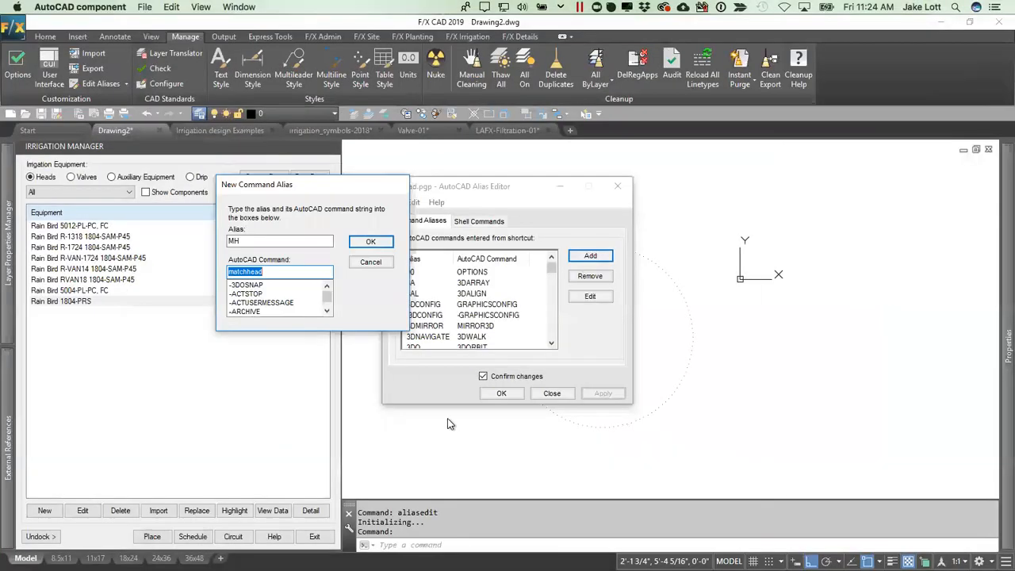
left_click(371, 243)
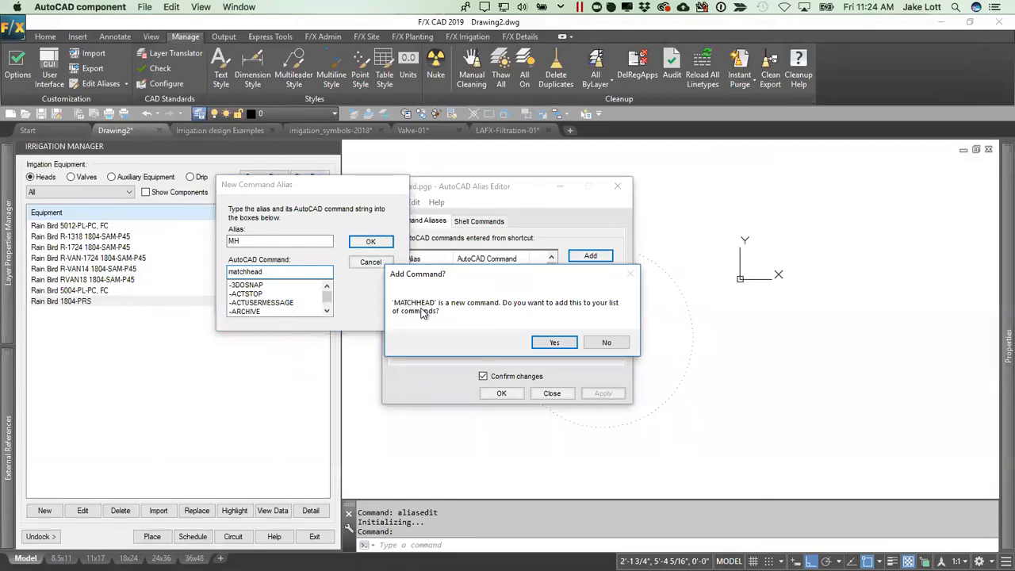
left_click(548, 344)
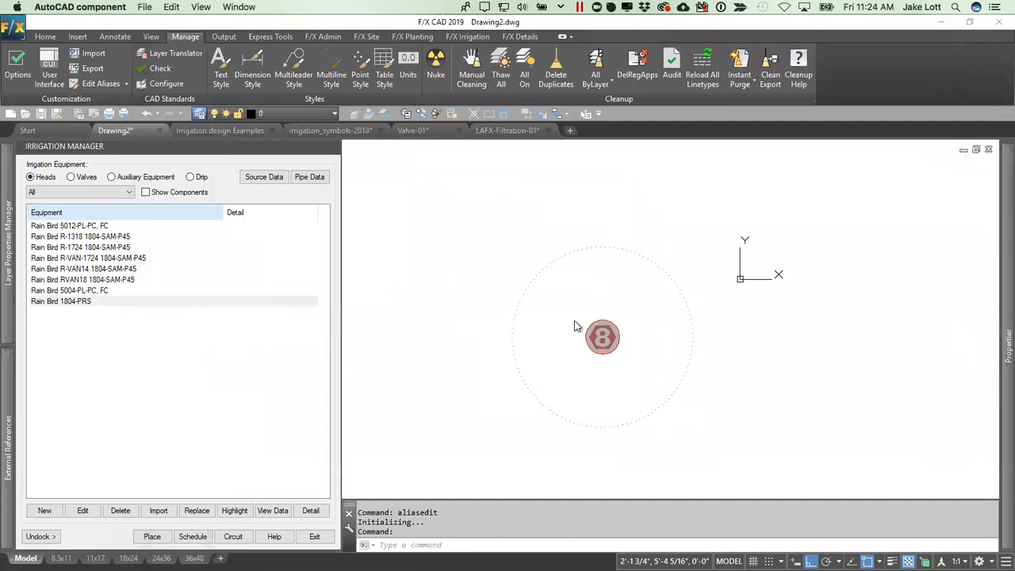
Step: Apply the alias changes, overwriting the existing acad.pgp configuration file
mouse_move(1013, 2)
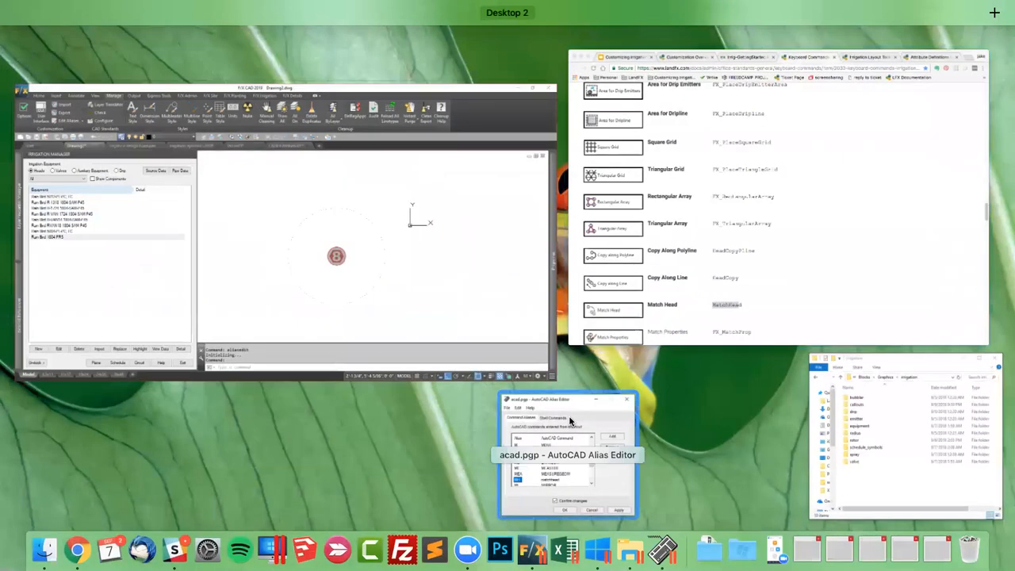
left_click(571, 442)
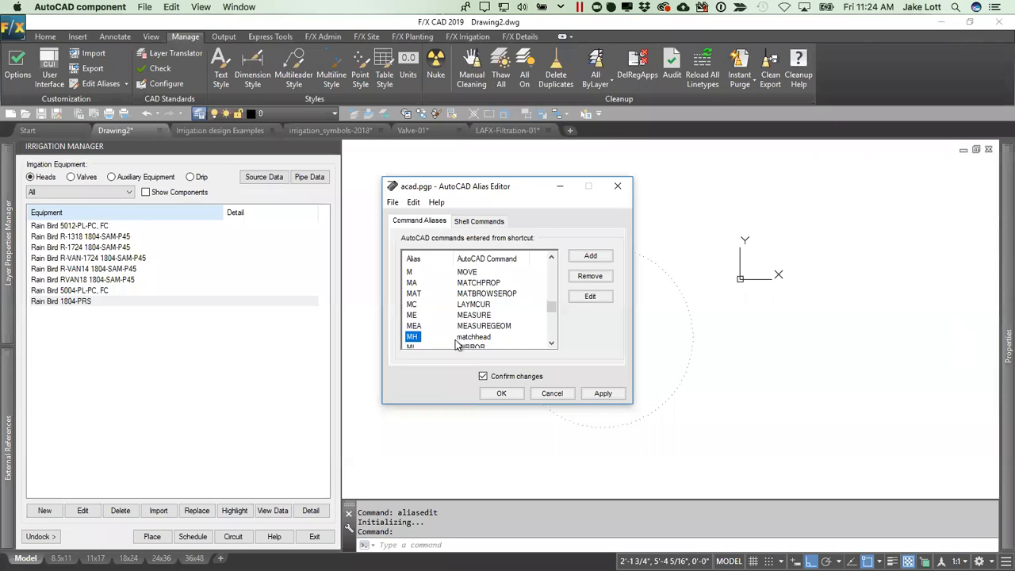
left_click(599, 393)
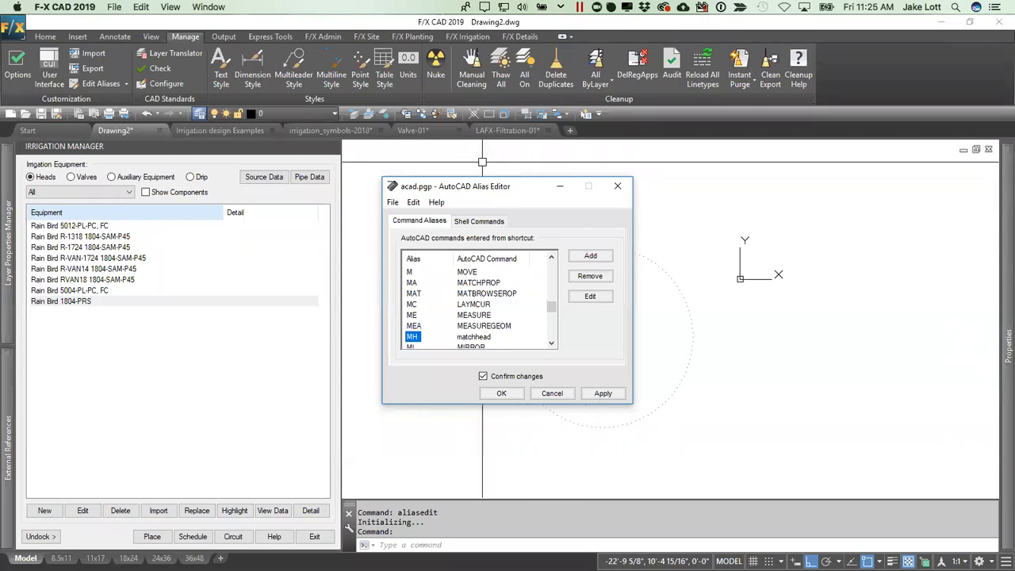
left_click(597, 393)
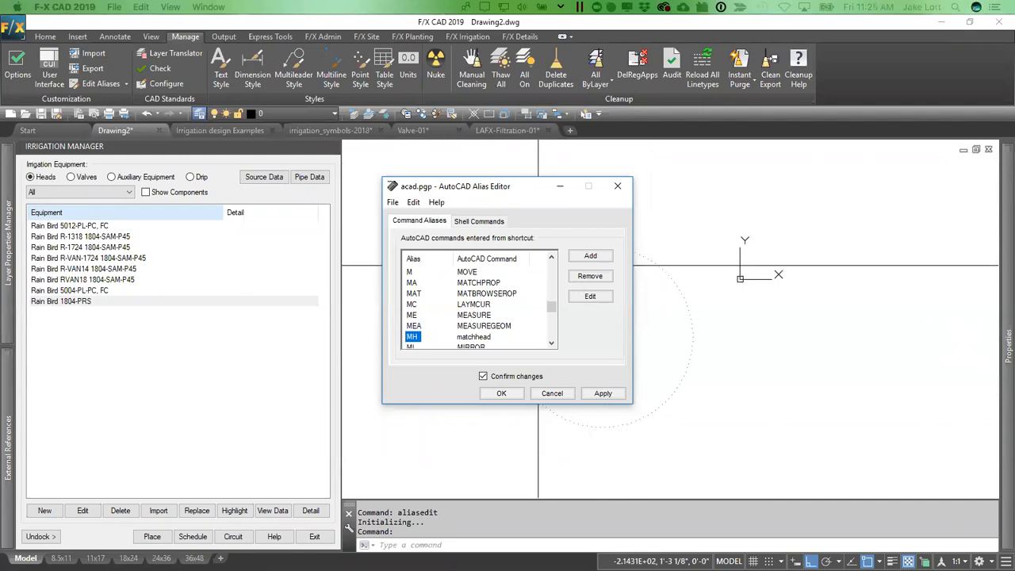
key("super+Tab")
key("super+Tab")
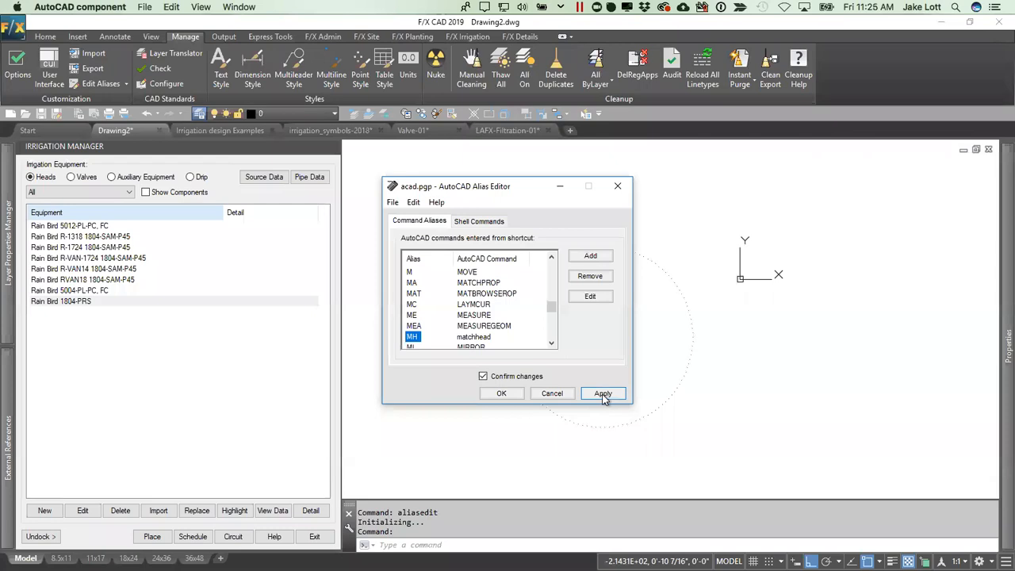
left_click(603, 394)
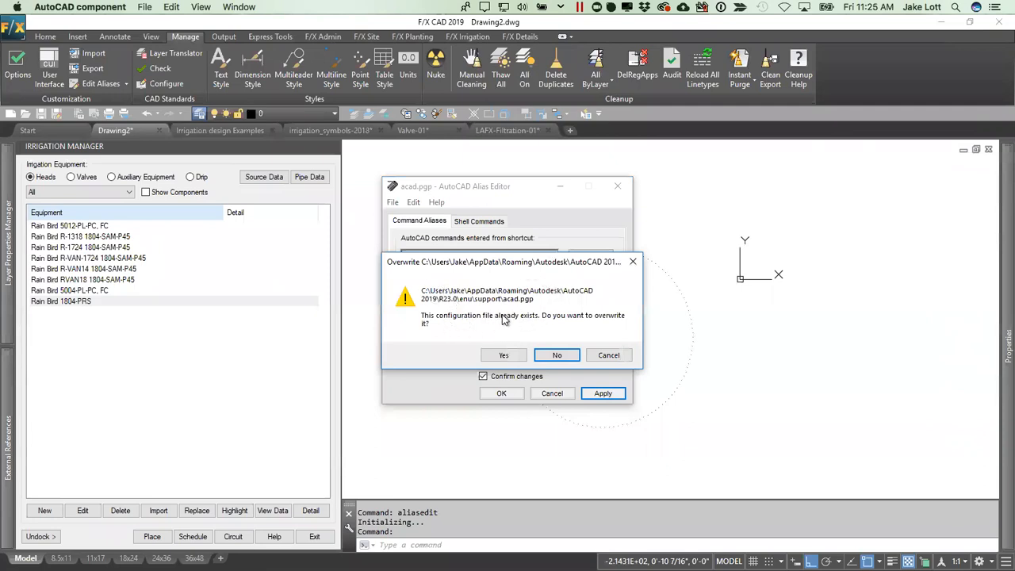
left_click(504, 355)
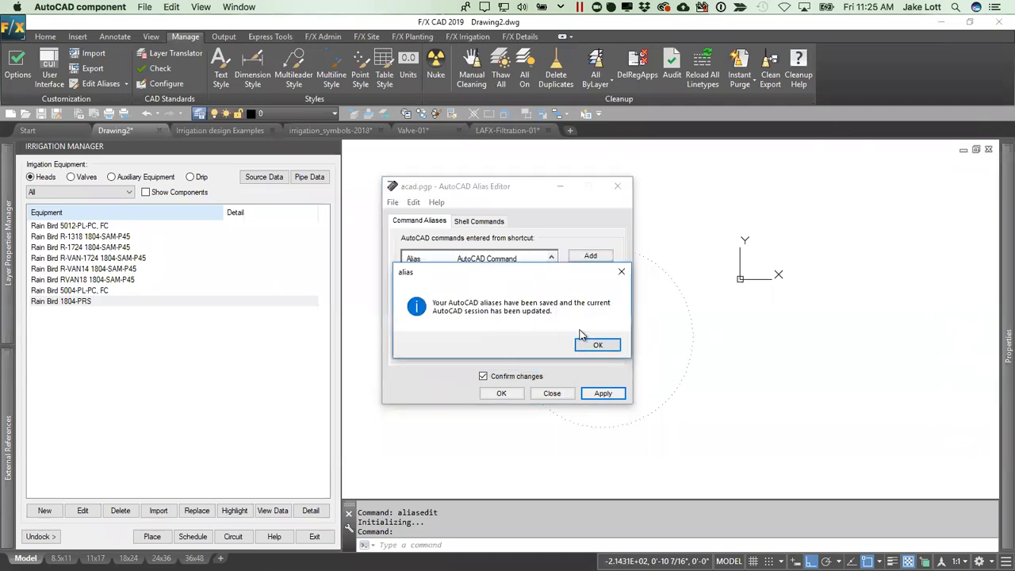
Step: Dismiss the alias save confirmations and close the AutoCAD Alias Editor
left_click(596, 345)
left_click(503, 396)
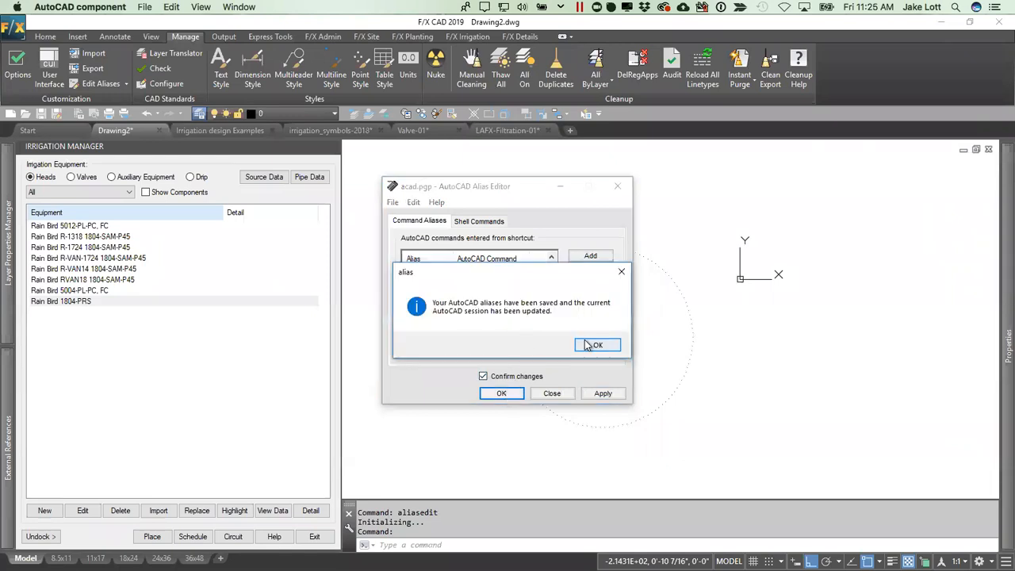
left_click(596, 345)
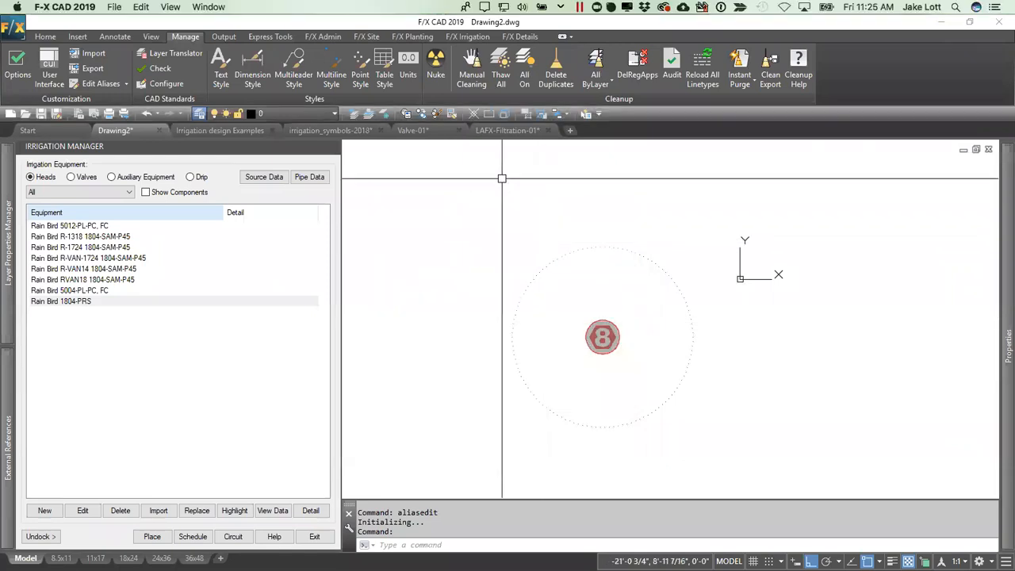
Step: Use Match Head on the existing 8-foot head and place one matching head up and to the left of it
left_click(467, 37)
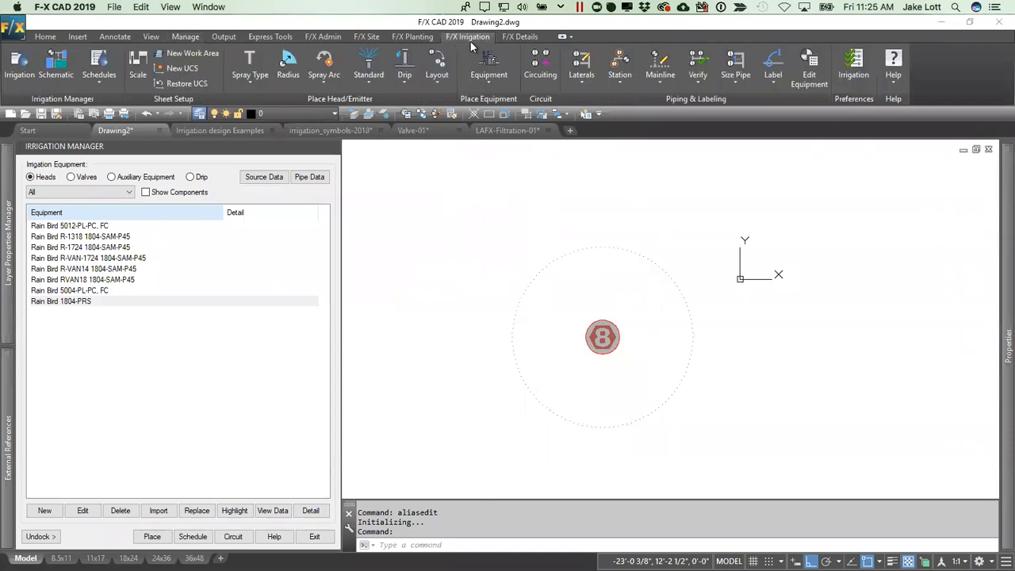
left_click(437, 63)
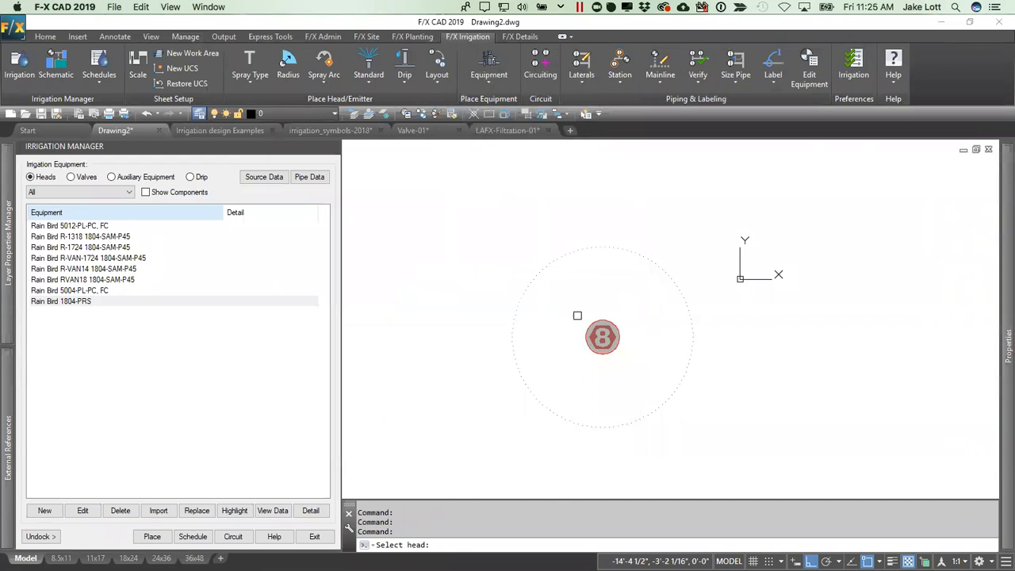
left_click(588, 326)
left_click(494, 282)
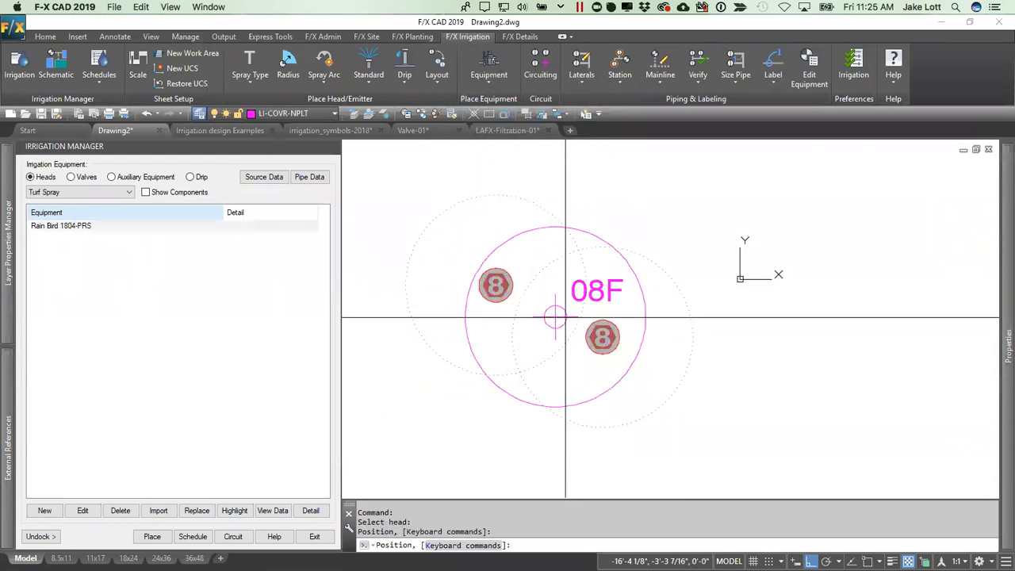
key("Return")
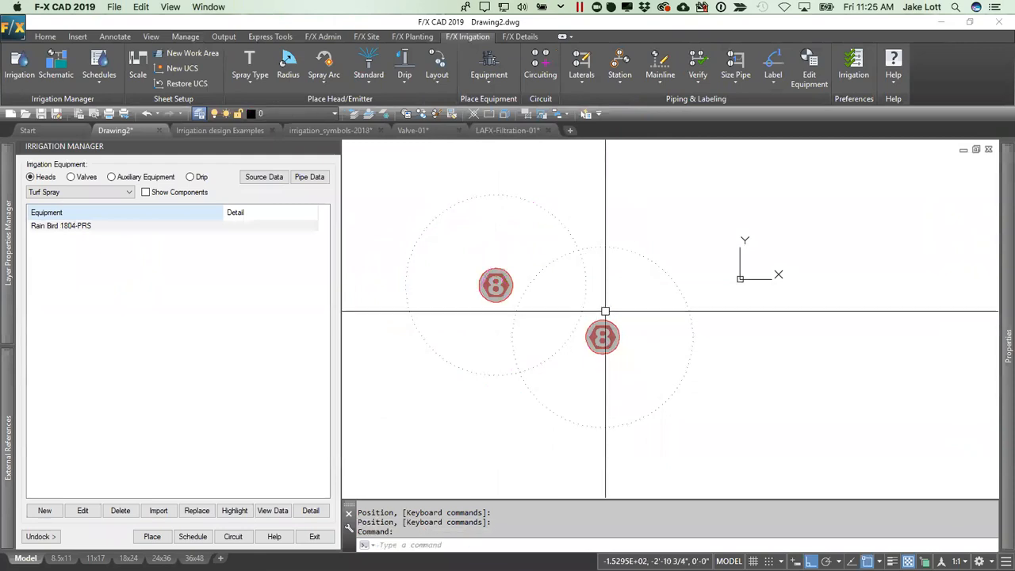
Step: Test the MH alias by matching the lower 8-foot head, then cancel without placing a new one
type("mh")
key("space")
left_click(604, 336)
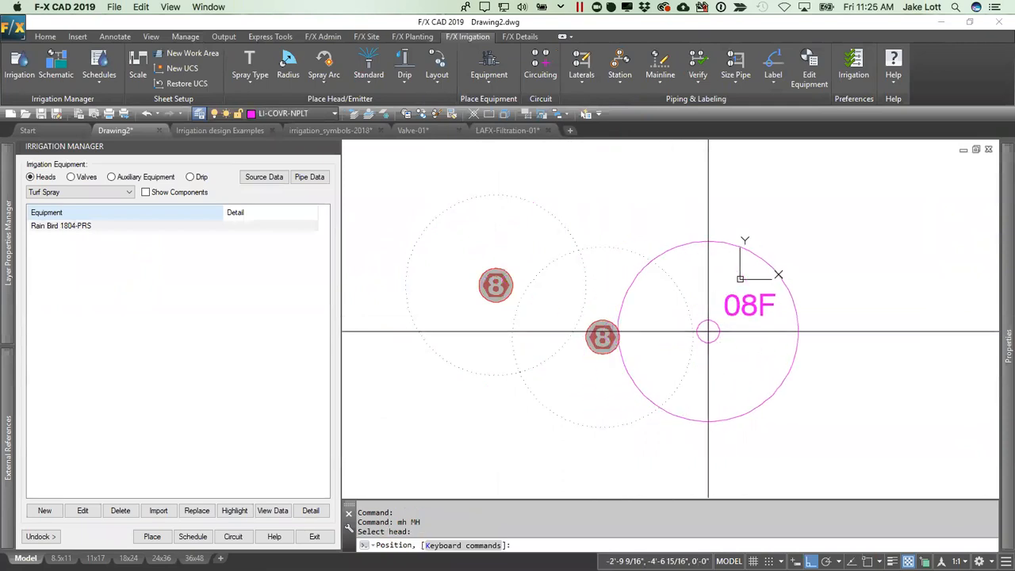
key("Escape")
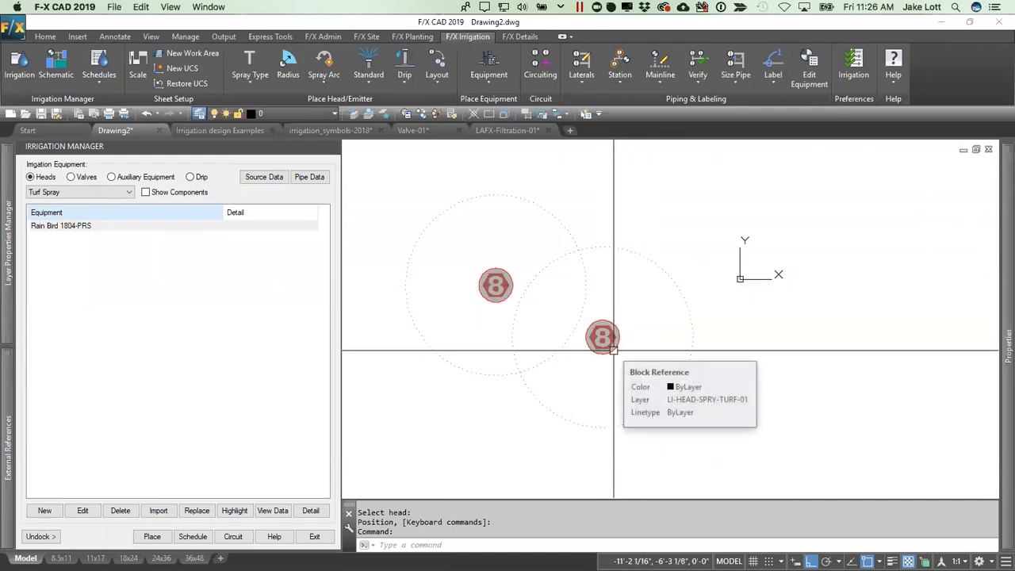
Step: Run the MH alias on the lower 8-foot head again and review the keyboard commands available during placement
type("-mh")
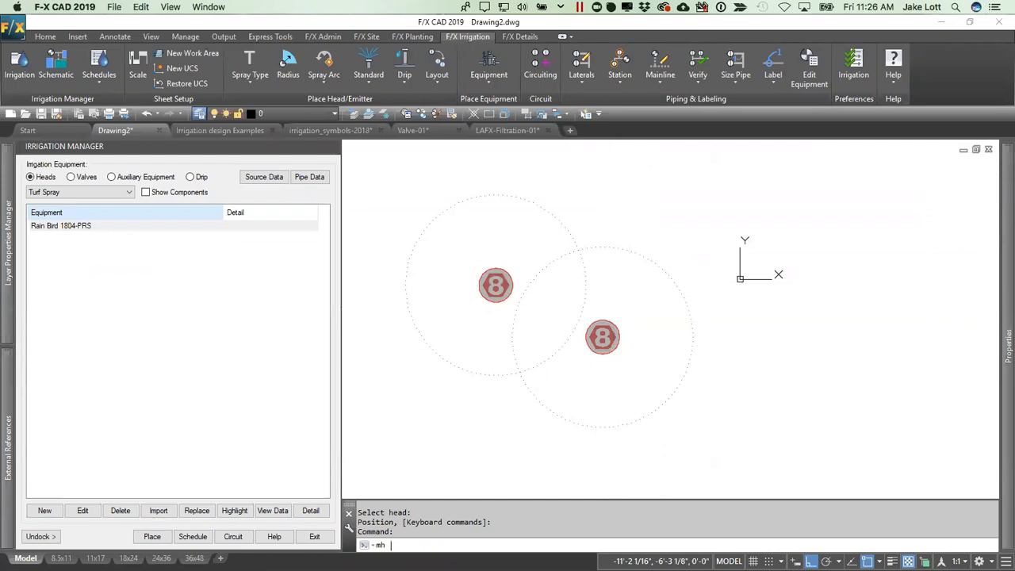
key("Return")
scroll(639, 348, "down", 2)
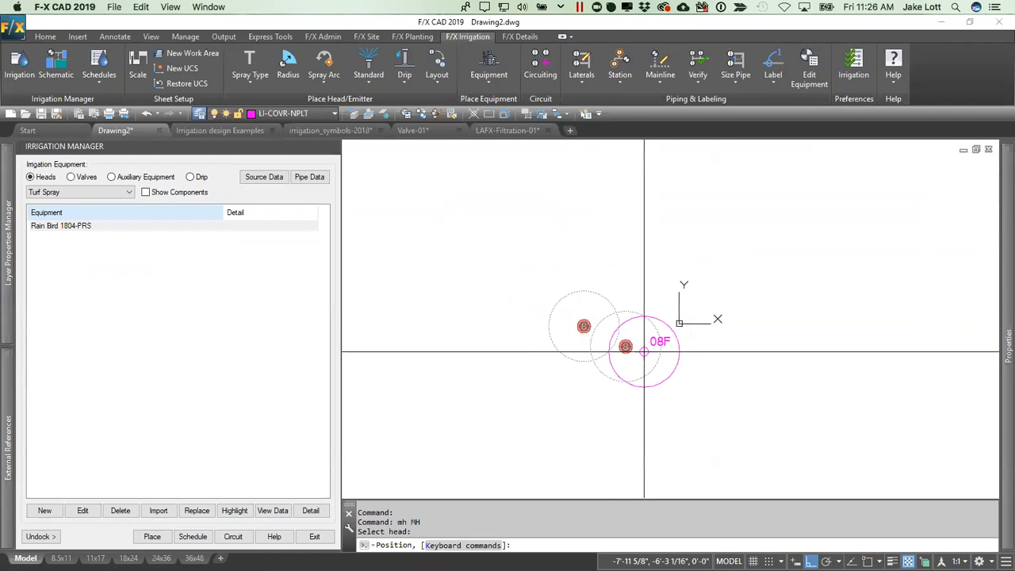
scroll(656, 347, "up", 2)
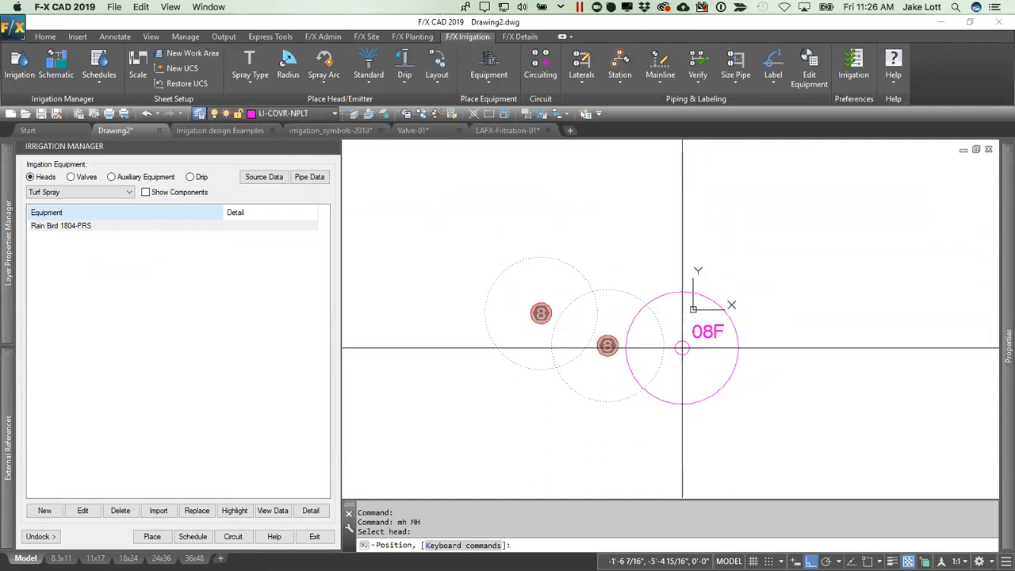
key("k")
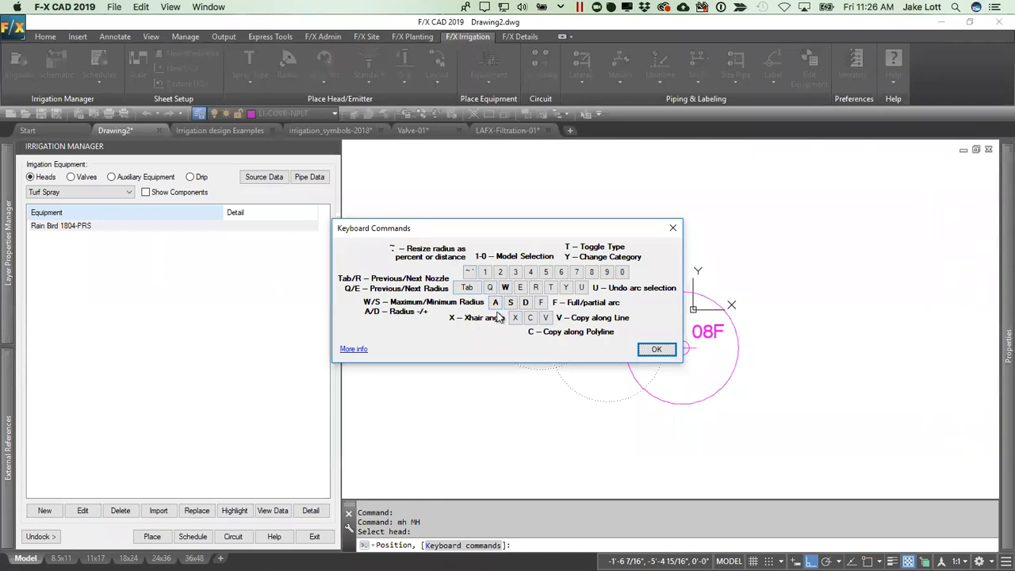
left_click(656, 349)
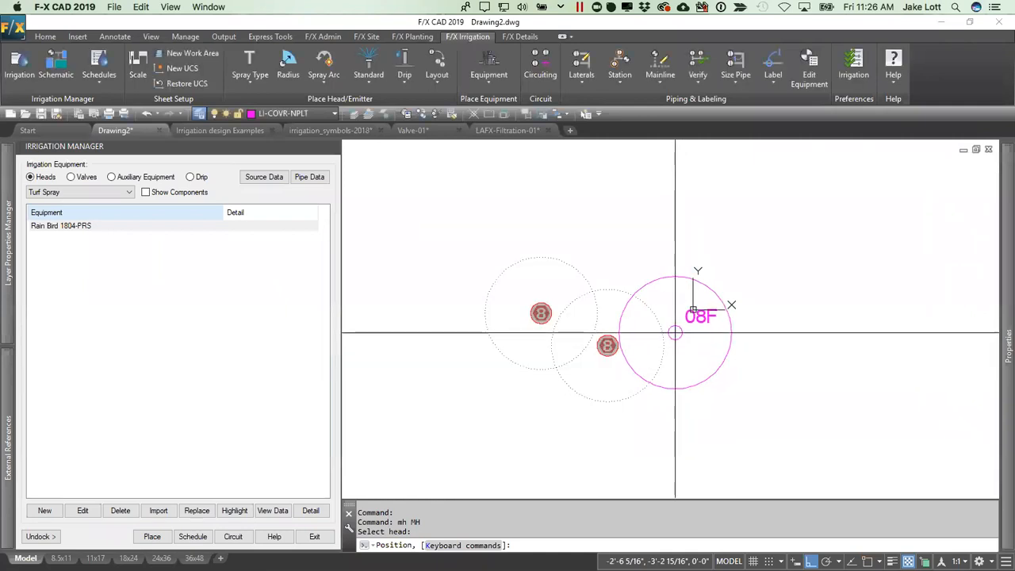
Step: Place a matching head below the existing two and extend it into a straight horizontal row of five 8-foot heads
left_click(655, 415)
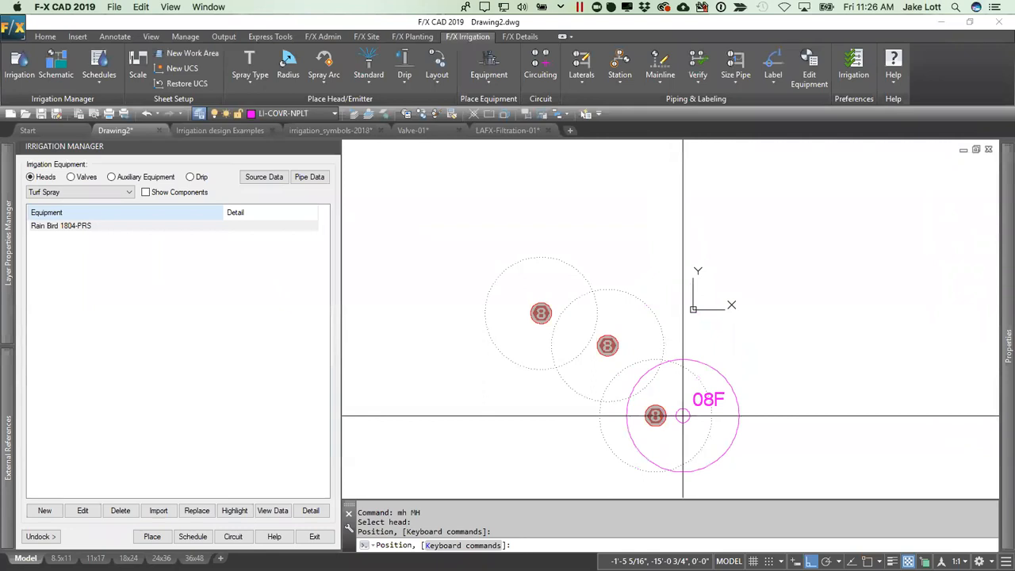
left_click(711, 415)
left_click(767, 414)
left_click(824, 415)
left_click(879, 415)
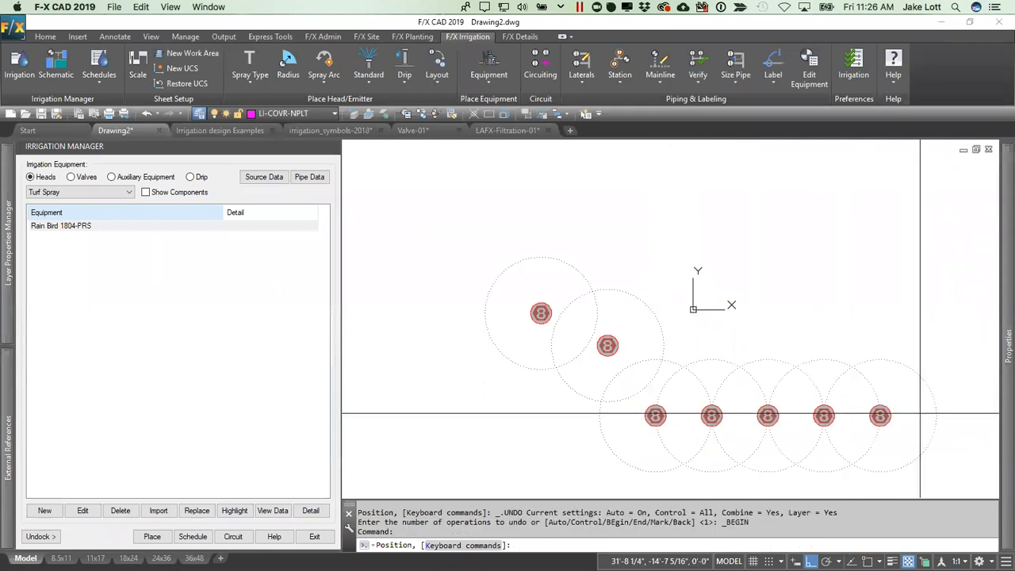
left_click(923, 413)
right_click(889, 362)
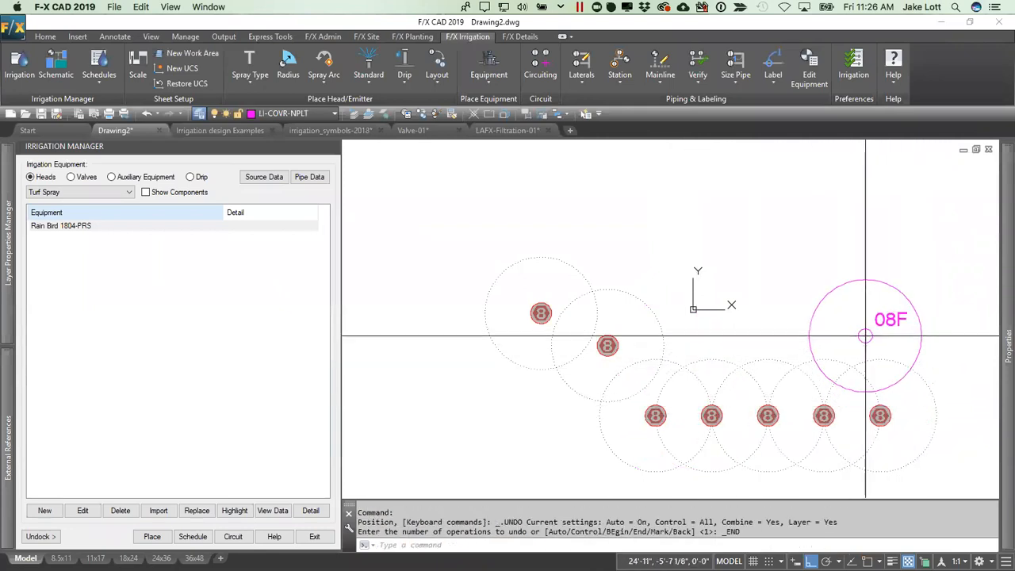
Step: Change the head radius to 10' and place one full-circle head above the right end of the row
key("r")
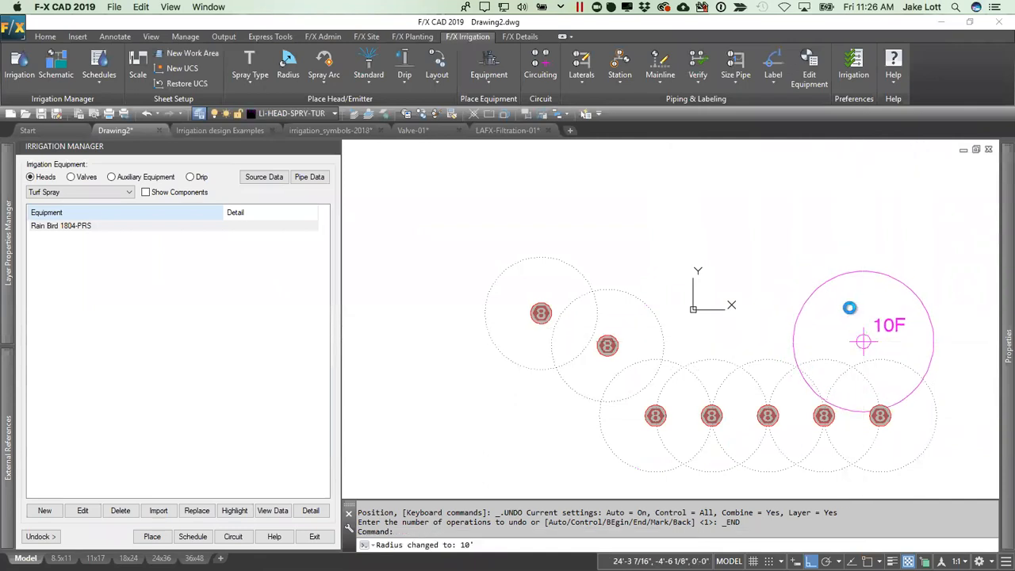
left_click(862, 341)
Step: Try copying the 10-foot head in a line toward the left, increasing the copies' radius to 12'
key("l")
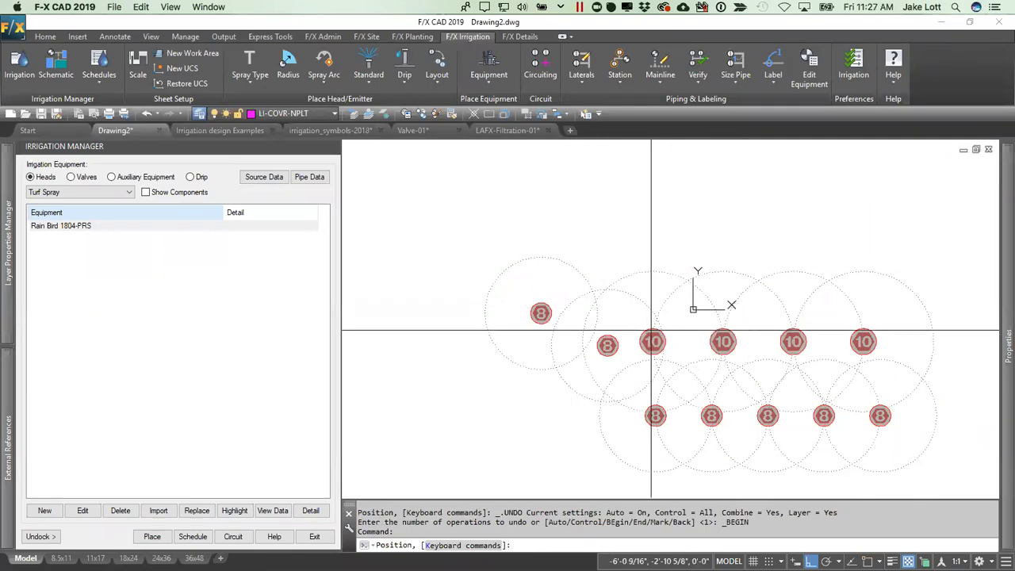
key("plus")
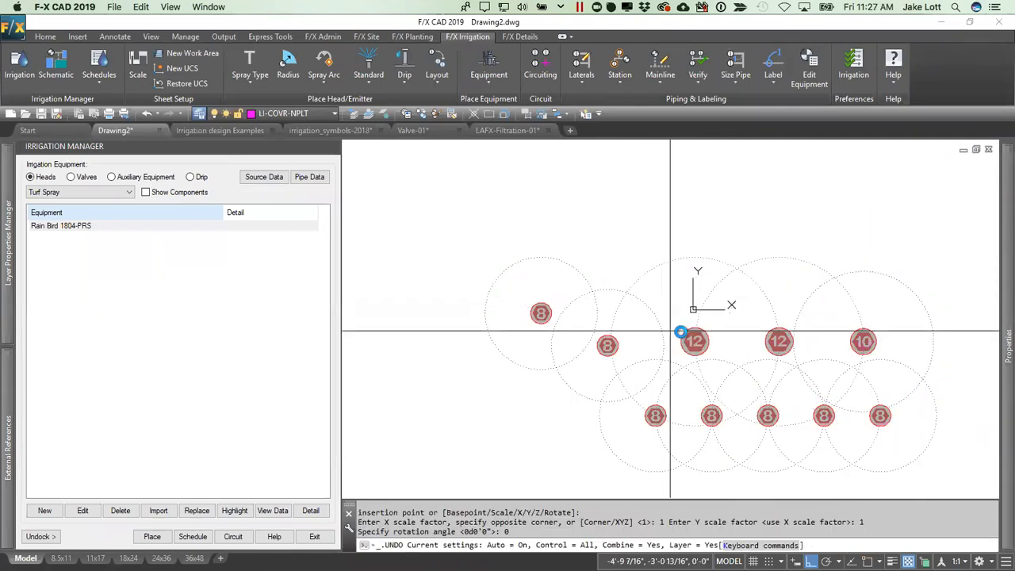
key("Escape")
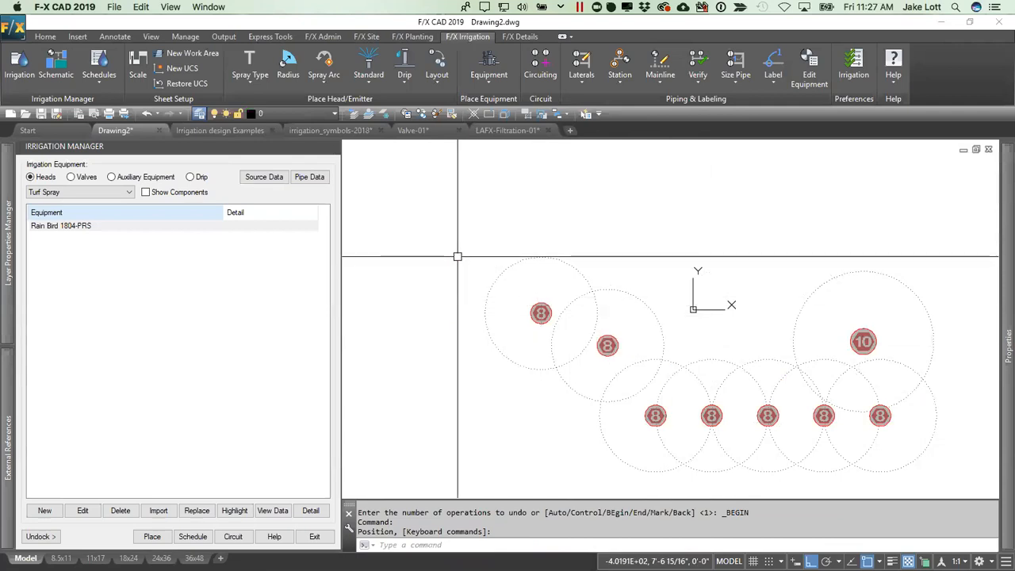
Step: Create a new blank drawing, look at the Irrigation design Examples drawing, and return to the new one
left_click(569, 131)
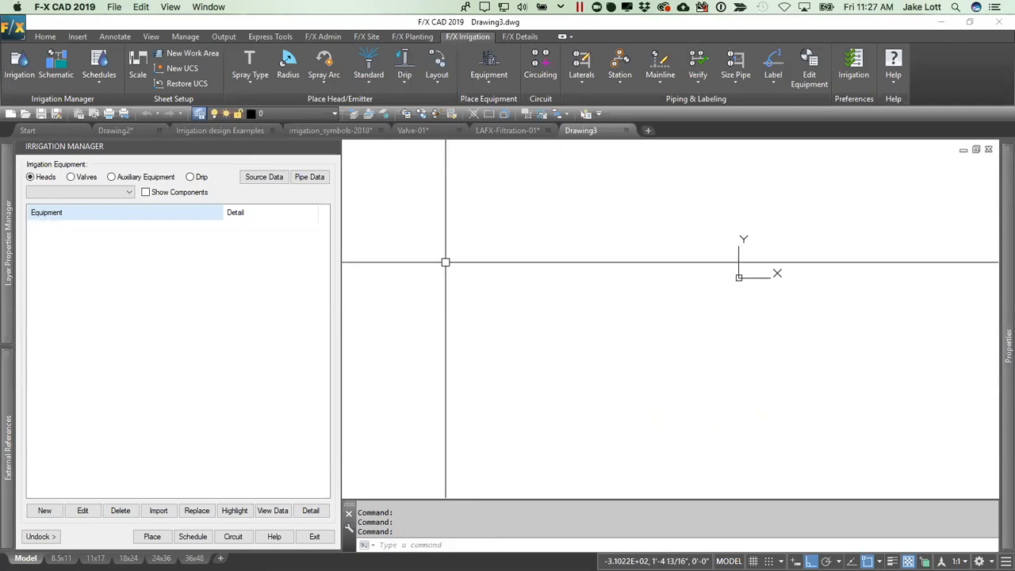
left_click(228, 130)
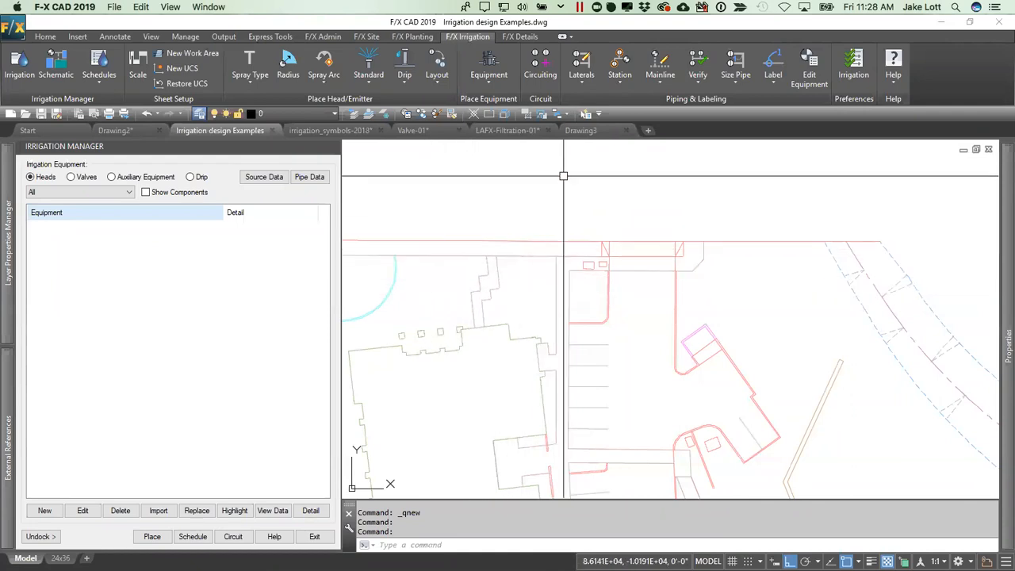
left_click(584, 130)
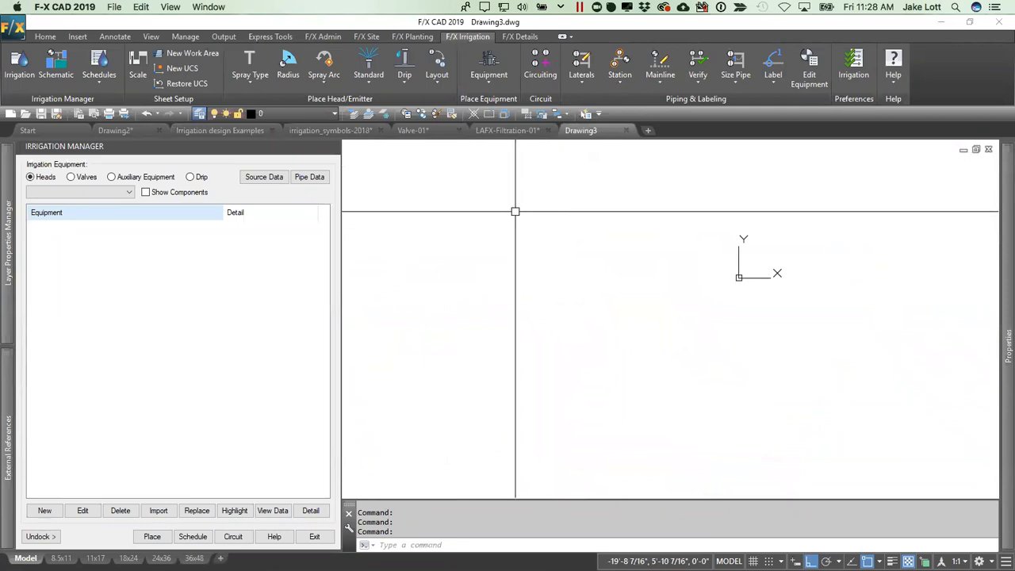
Step: Open the Land F/X project list and start a new project, placing its dialog beside the list
left_click(323, 38)
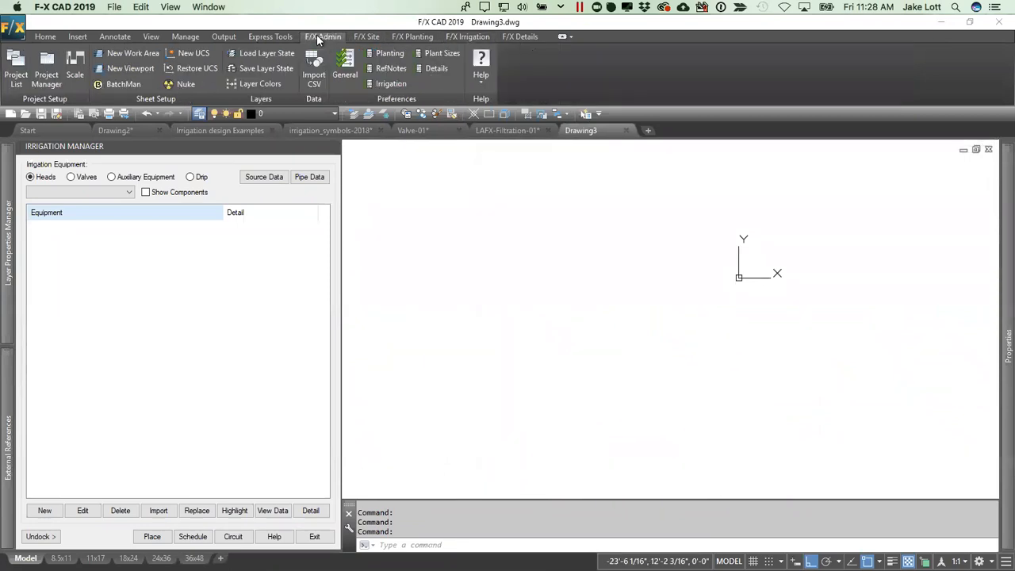
left_click(16, 72)
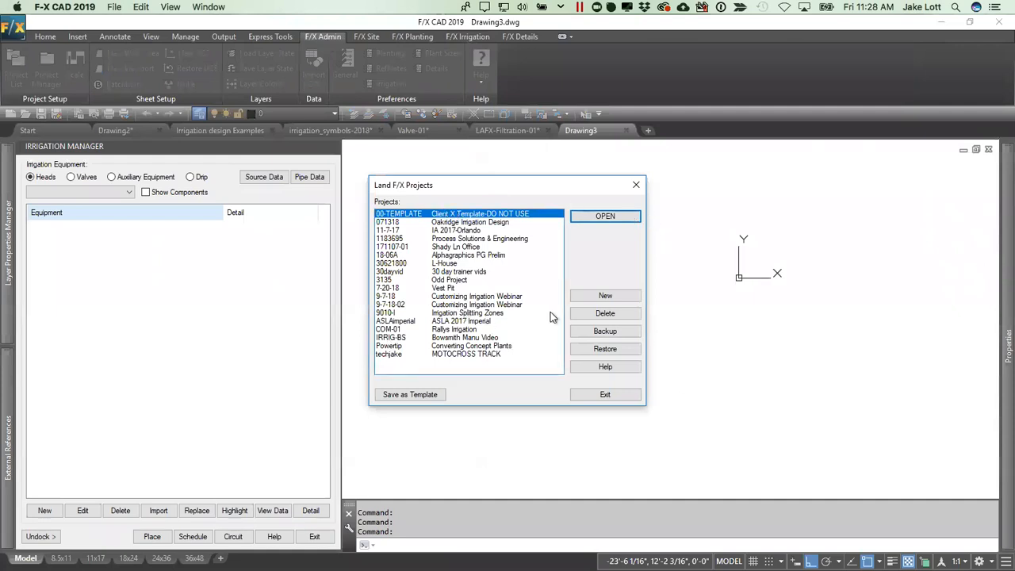
left_click(602, 297)
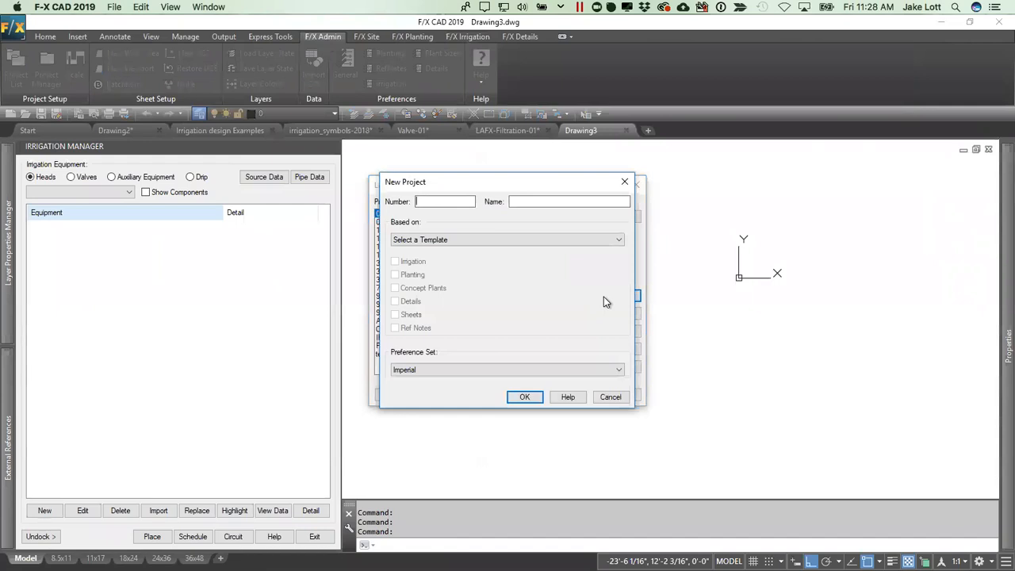
left_click_drag(503, 181, 782, 183)
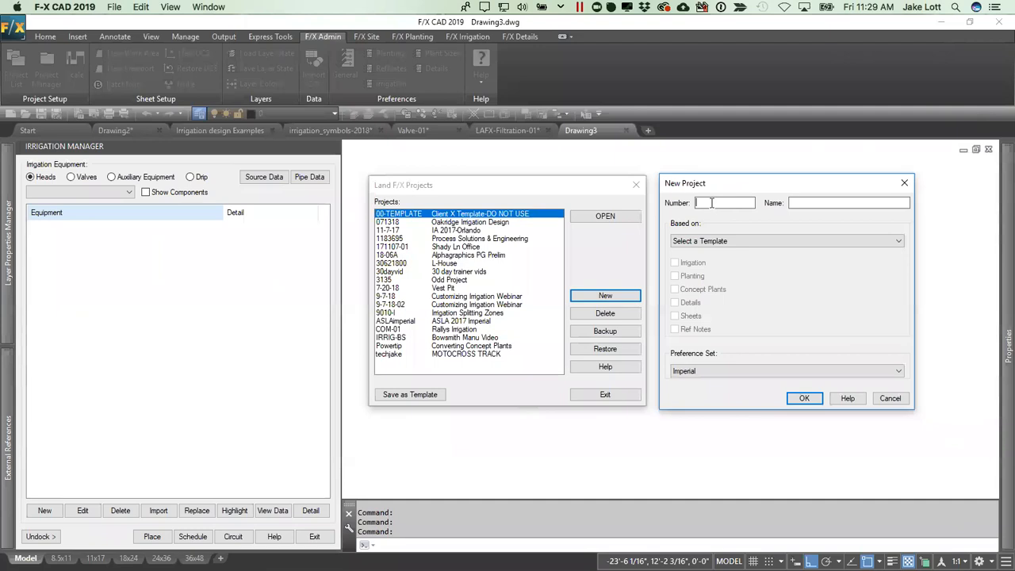
Step: Create the project with number 01-TEMPLATE and name "Client Y Template- DO NOT USE", and accept its project information
type("01")
type("-")
type("TEMPLATE")
type("Client")
type(" Y")
type("mplate")
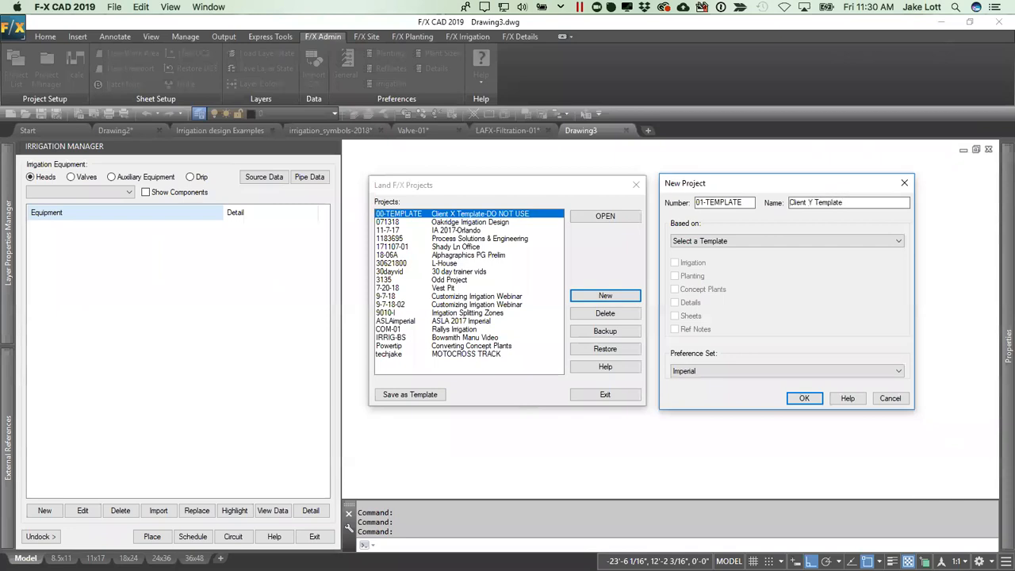
type("- DO NOT USE")
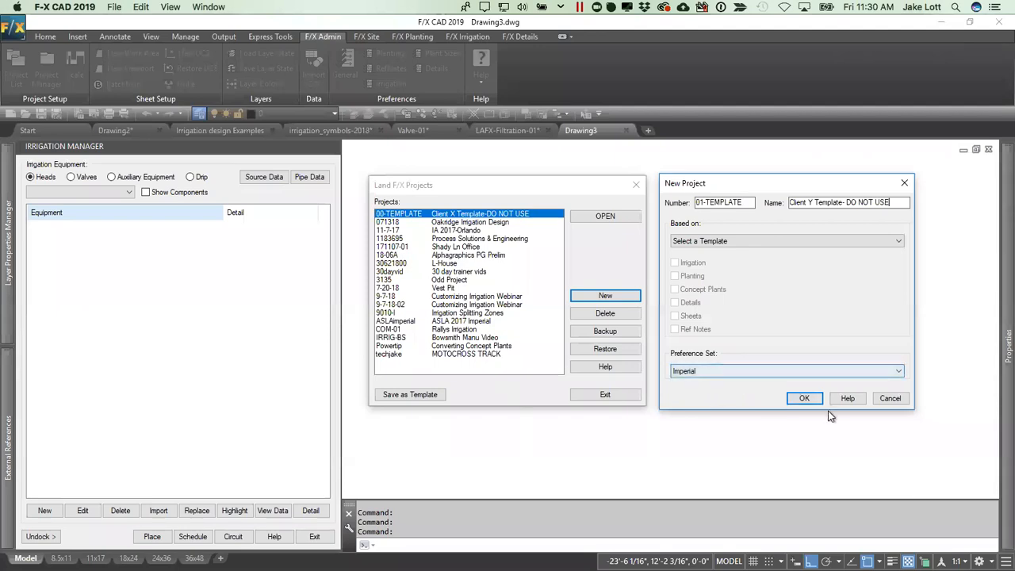
left_click(803, 398)
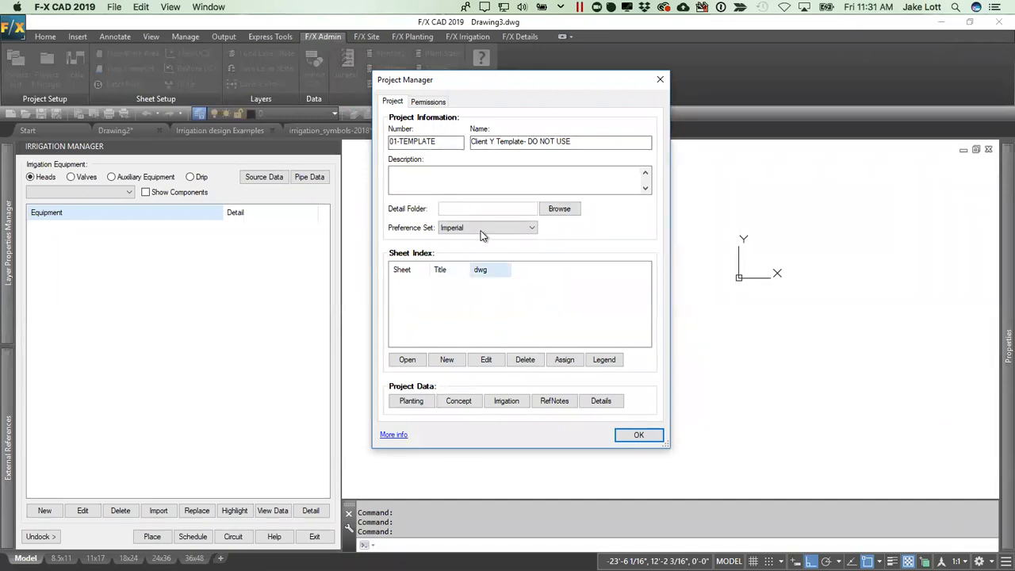
left_click(639, 437)
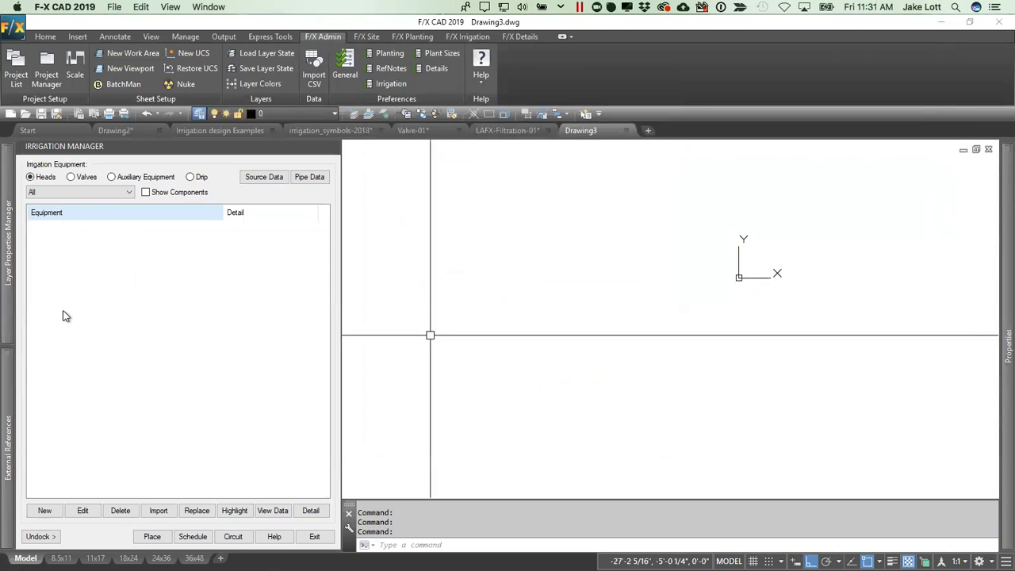
Step: Add a Hunter Pro-Spray PROS-04 turf spray head to the project at 30 PSI and 100% radius
left_click(51, 514)
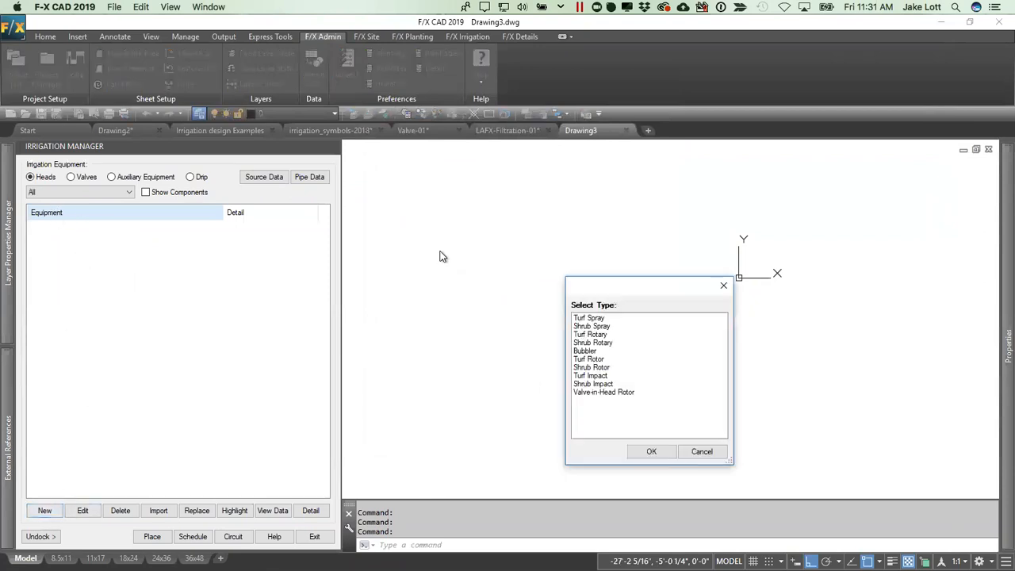
left_click(589, 319)
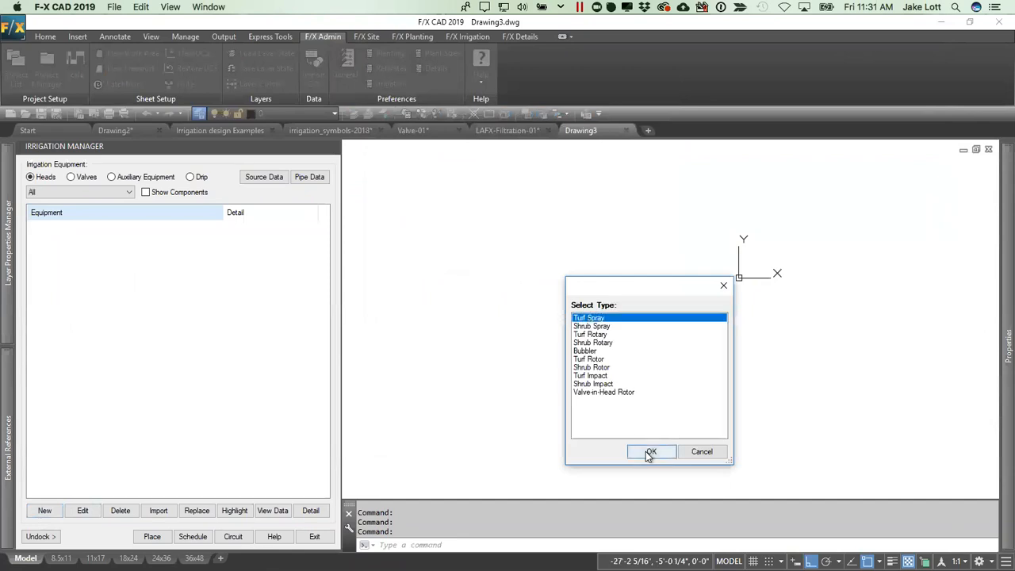
left_click(650, 451)
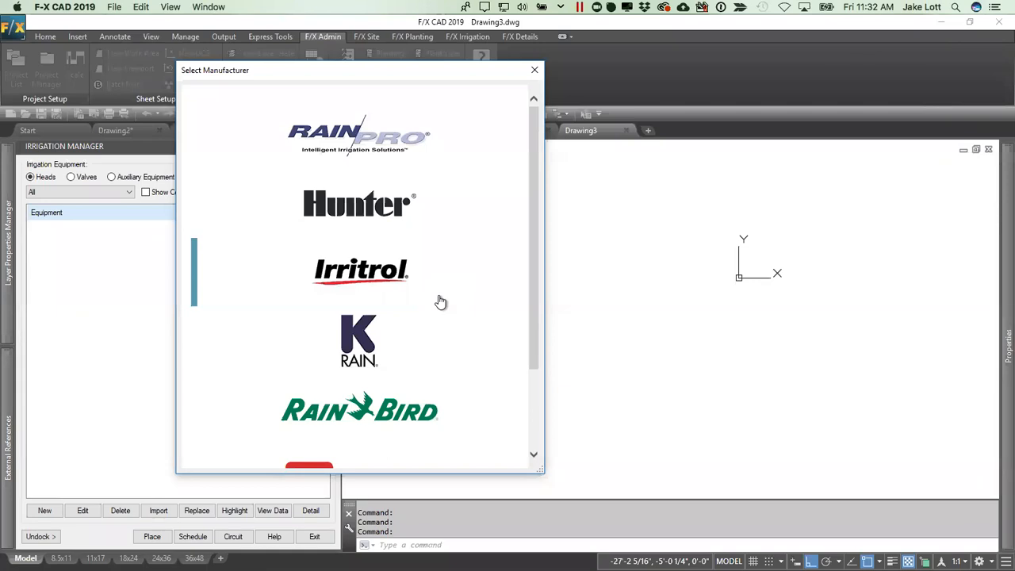
left_click(357, 208)
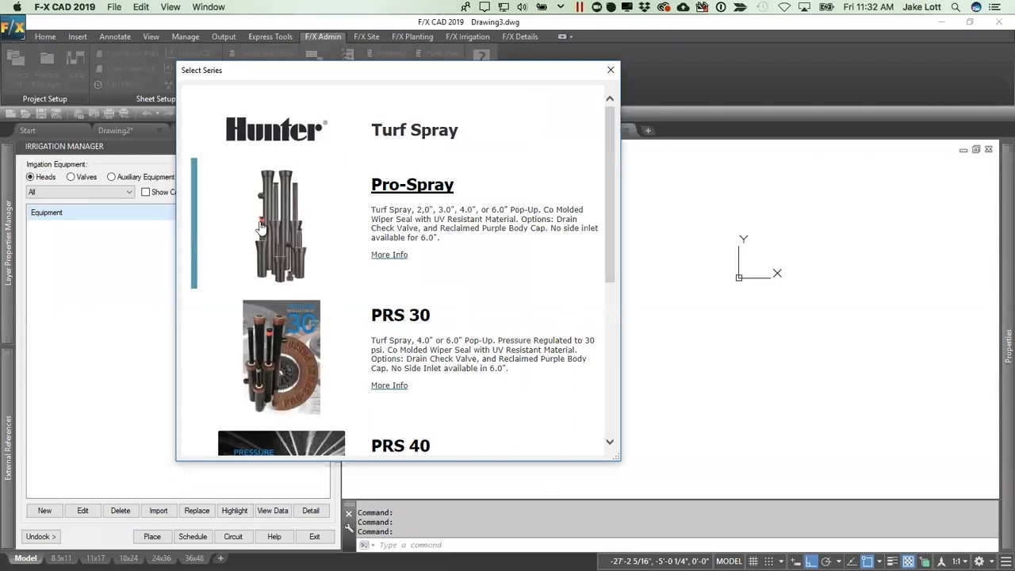
left_click(269, 226)
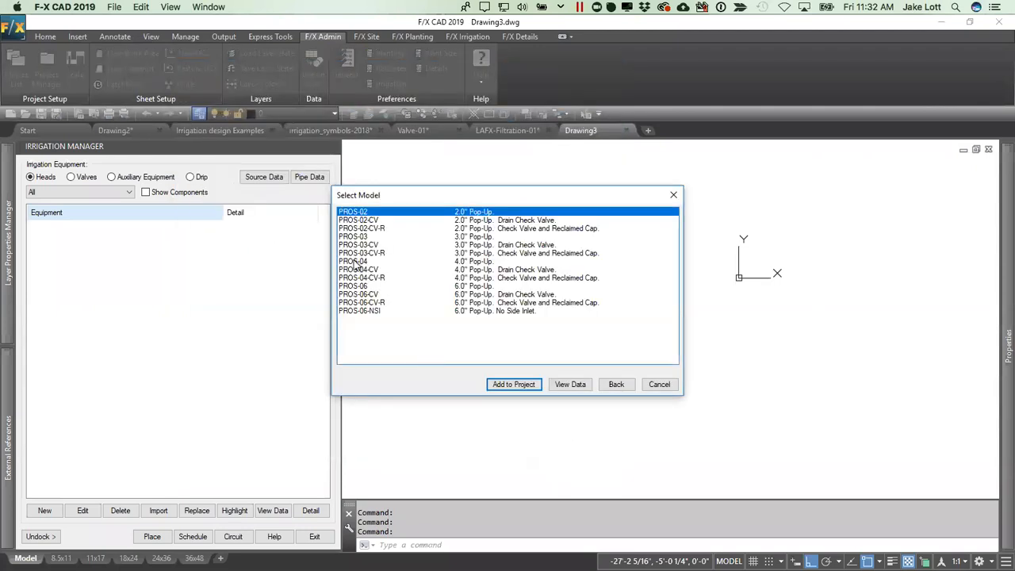
left_click(355, 261)
left_click(512, 384)
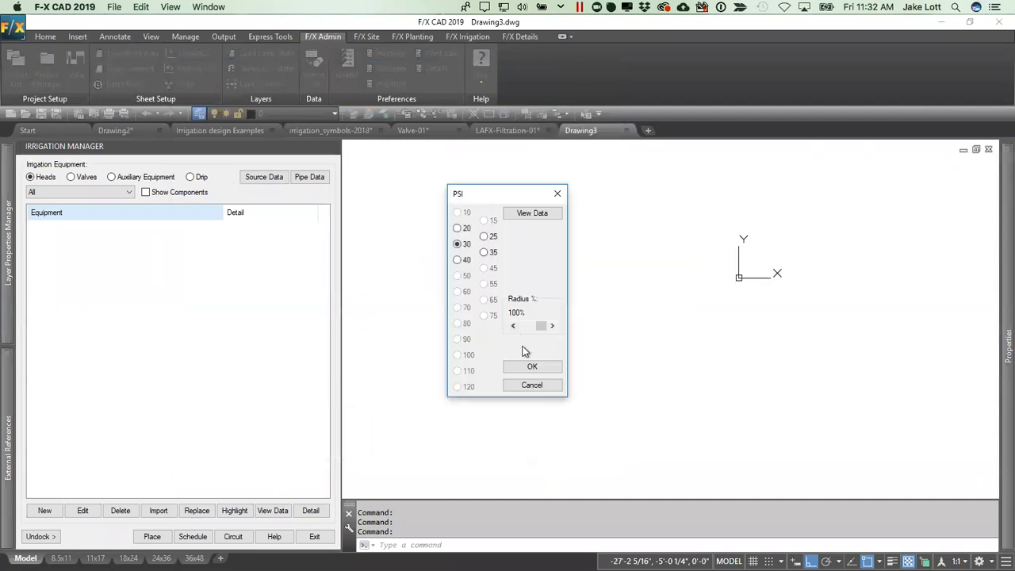
left_click(532, 367)
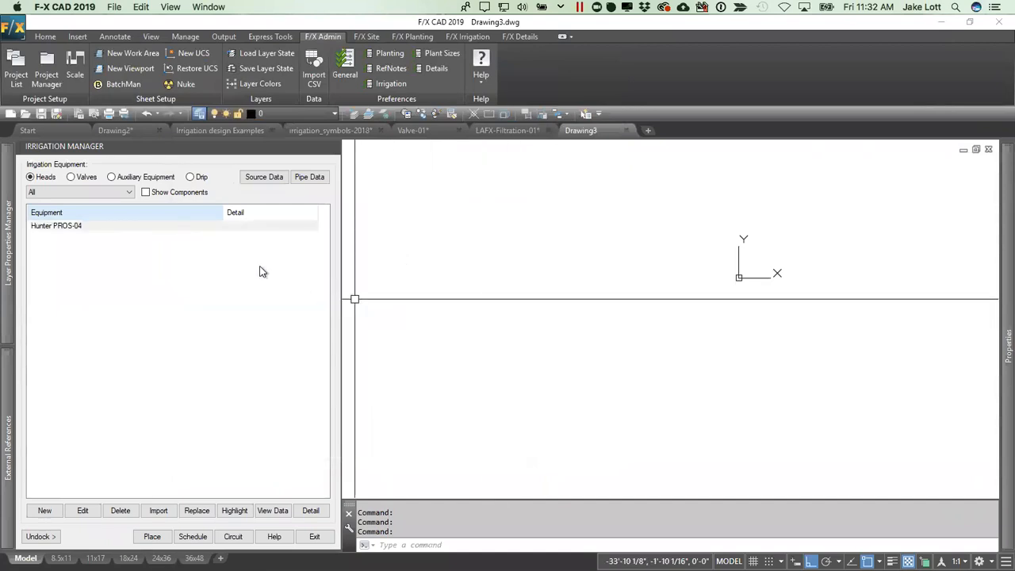
Step: Edit the Hunter PROS-04 head and change its model name to "Hunter NOzzles w/ RB1800"
left_click(50, 226)
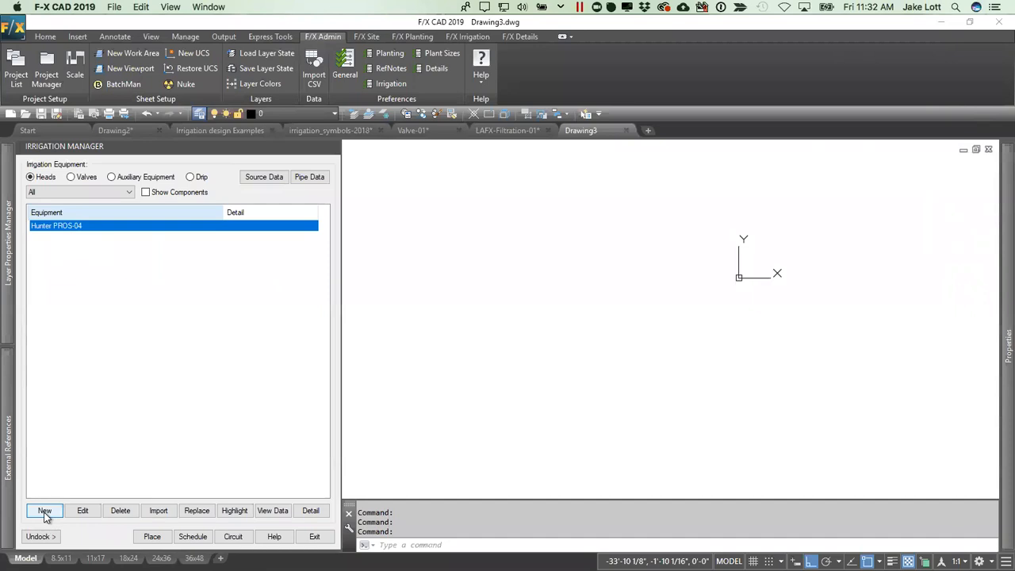
left_click(81, 510)
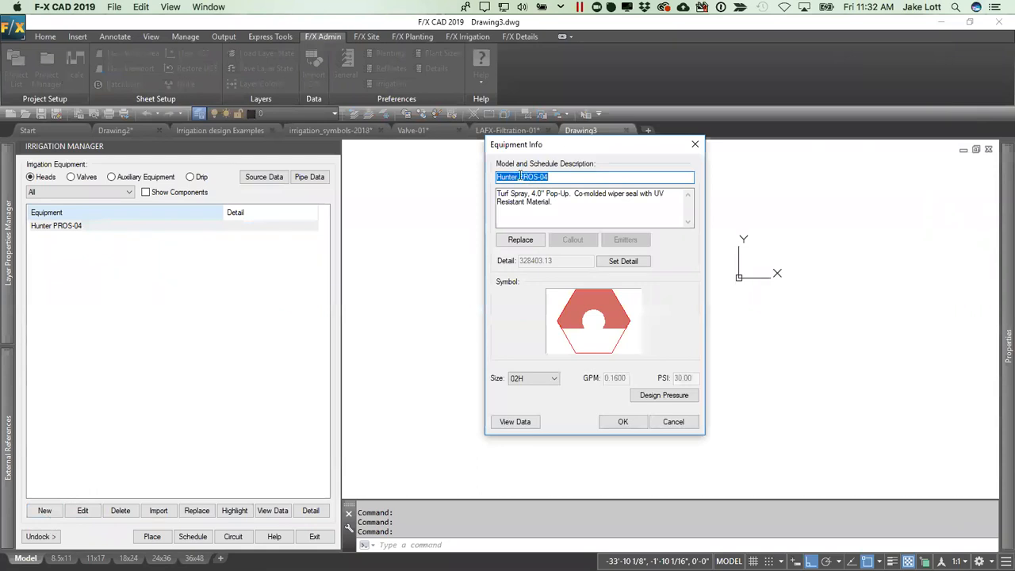
left_click(520, 177)
left_click_drag(520, 177, 590, 177)
type("NOzzles w/ RB")
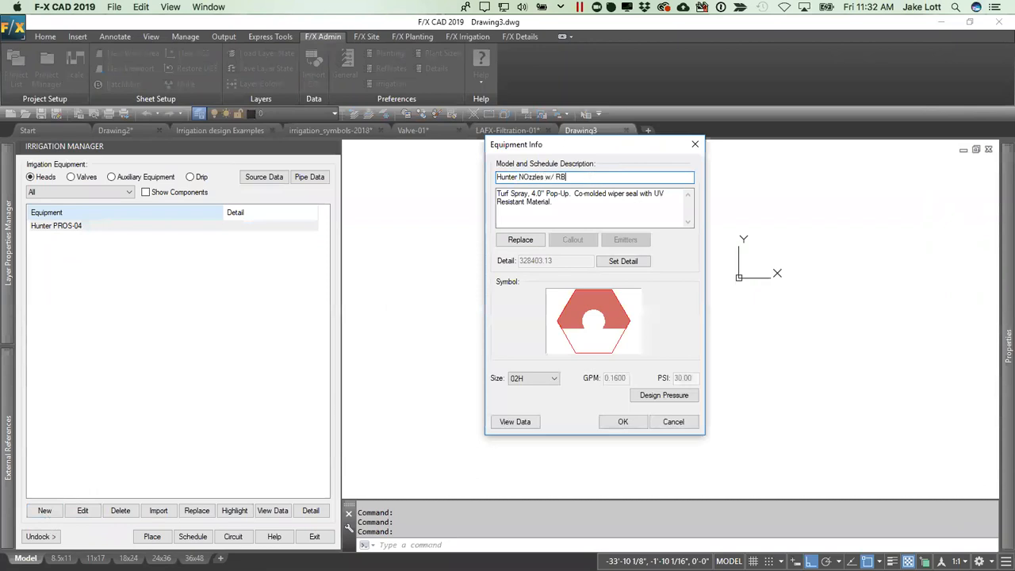
type("1800")
Step: Replace the 4.0" size in the head's schedule description with 1804, so it reads "Turf Spray, 1804 Pop-Up"
left_click(545, 193)
type("18")
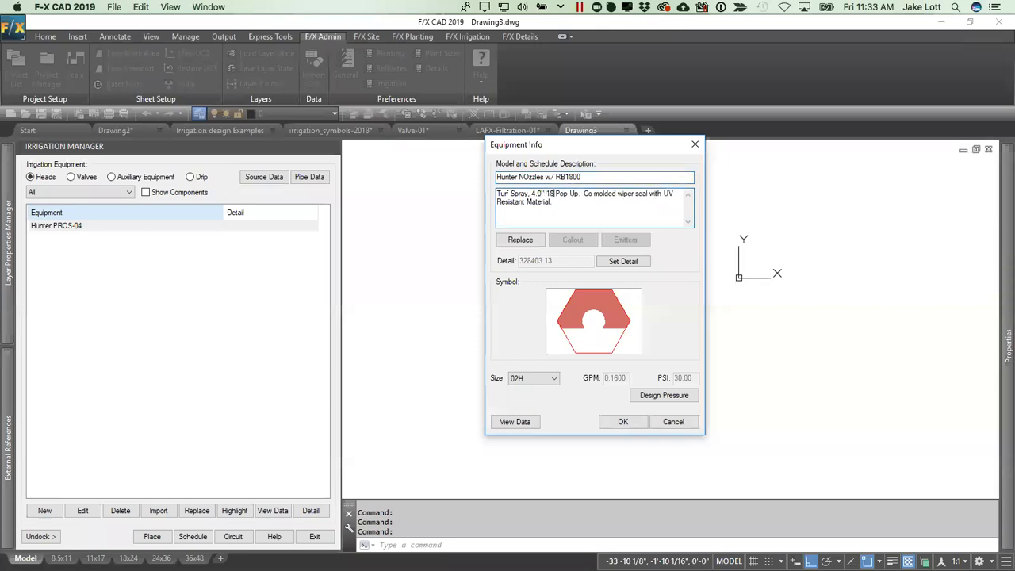
key("BackSpace")
key("BackSpace")
key("BackSpace")
key("BackSpace")
key("BackSpace")
key("BackSpace")
key("BackSpace")
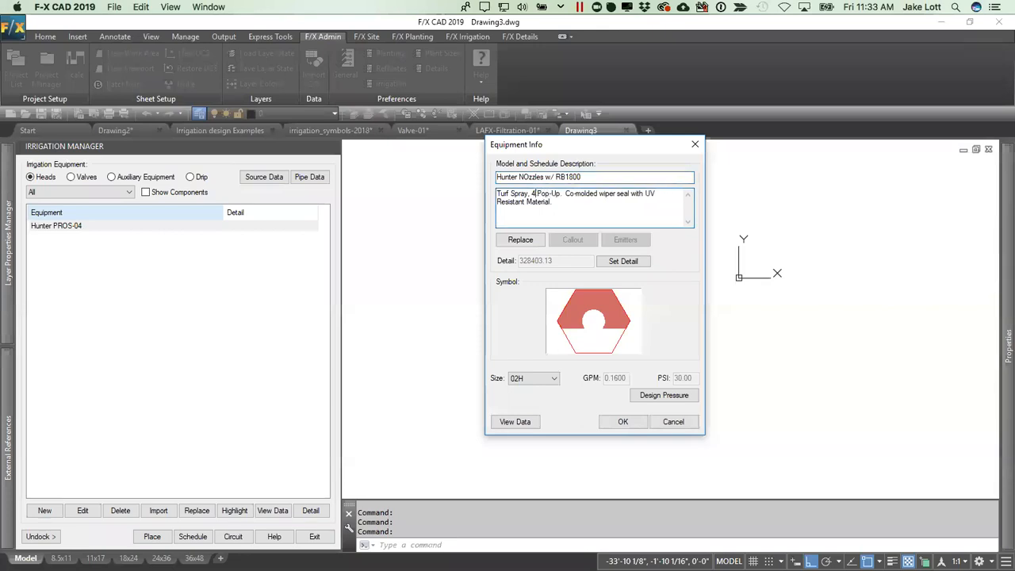
type("1804")
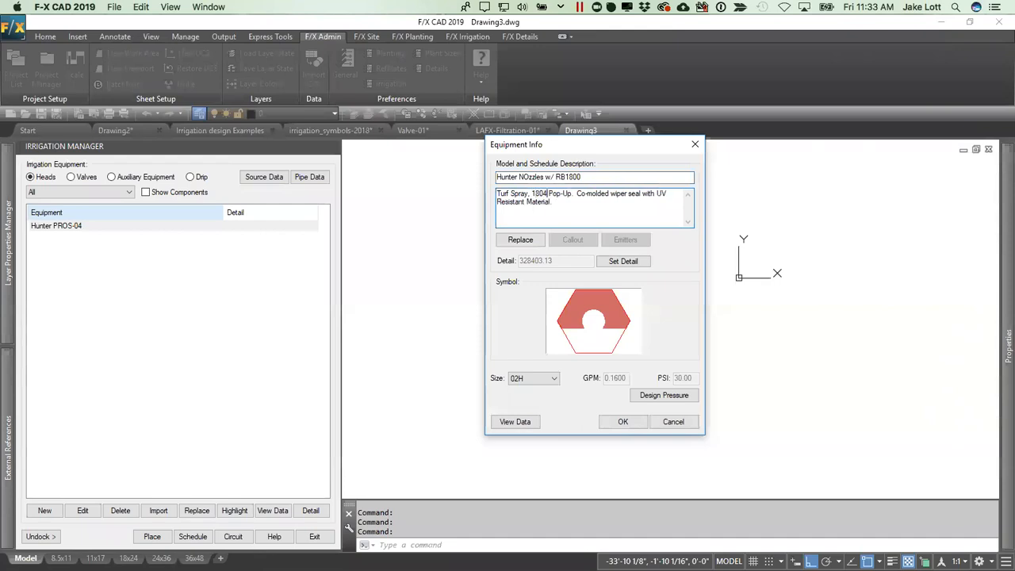
key("BackSpace")
Step: Correct the model name's capitalization to "Hunter Nozzles w/ RB1800" and accept the equipment information
left_click(530, 177)
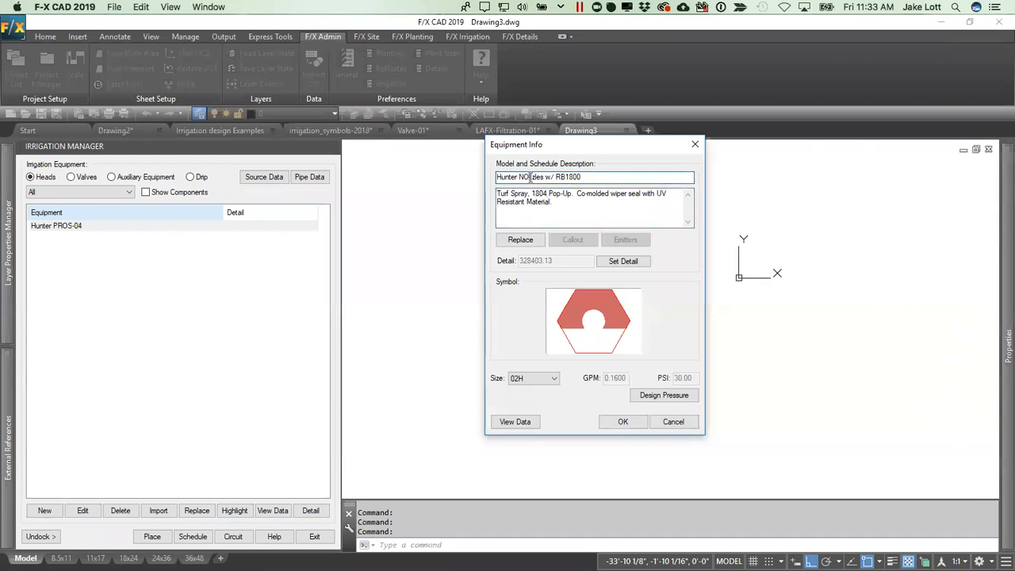
key("BackSpace")
type("oz")
left_click(623, 422)
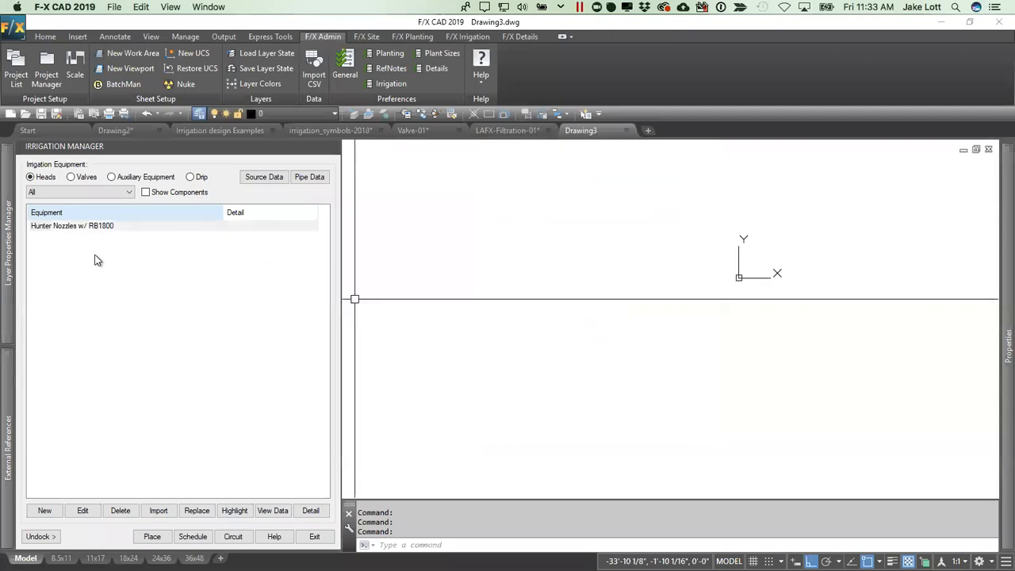
Step: Switch the equipment list to valves and add the Rain Bird PEB remote control valve from the PEB/PESB series
left_click(53, 228)
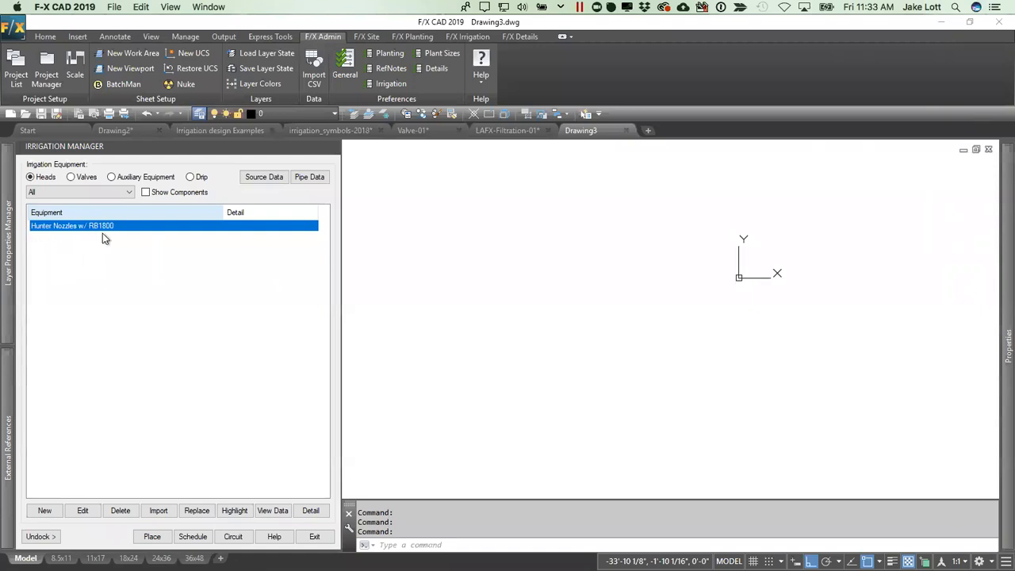
left_click(77, 193)
left_click(71, 177)
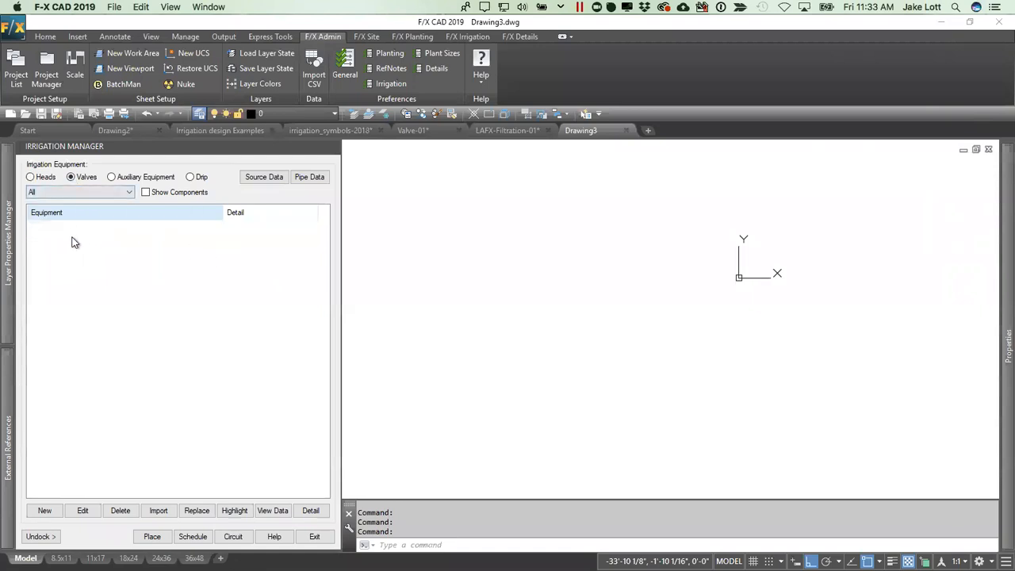
left_click(48, 500)
left_click(592, 319)
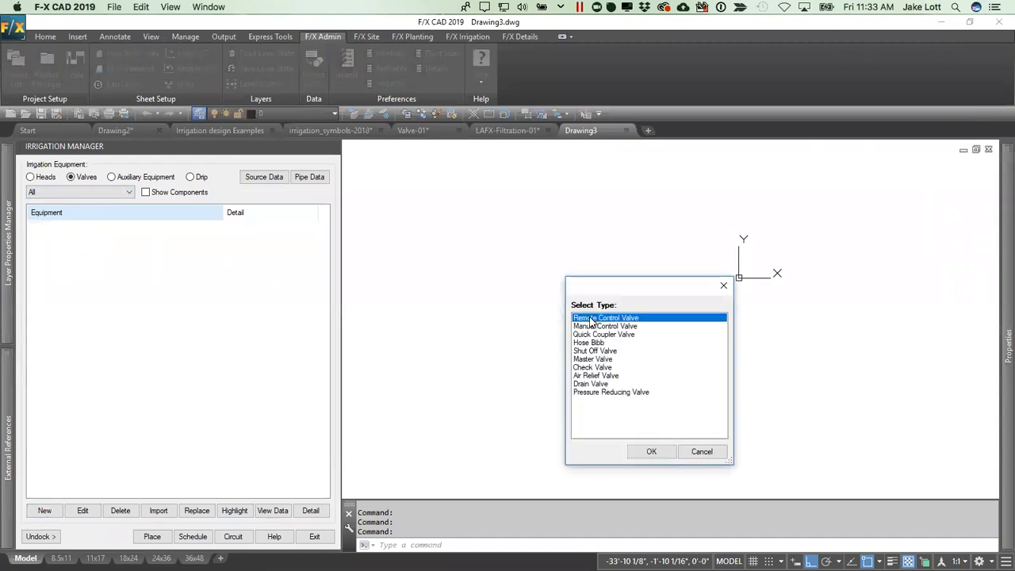
left_click(650, 451)
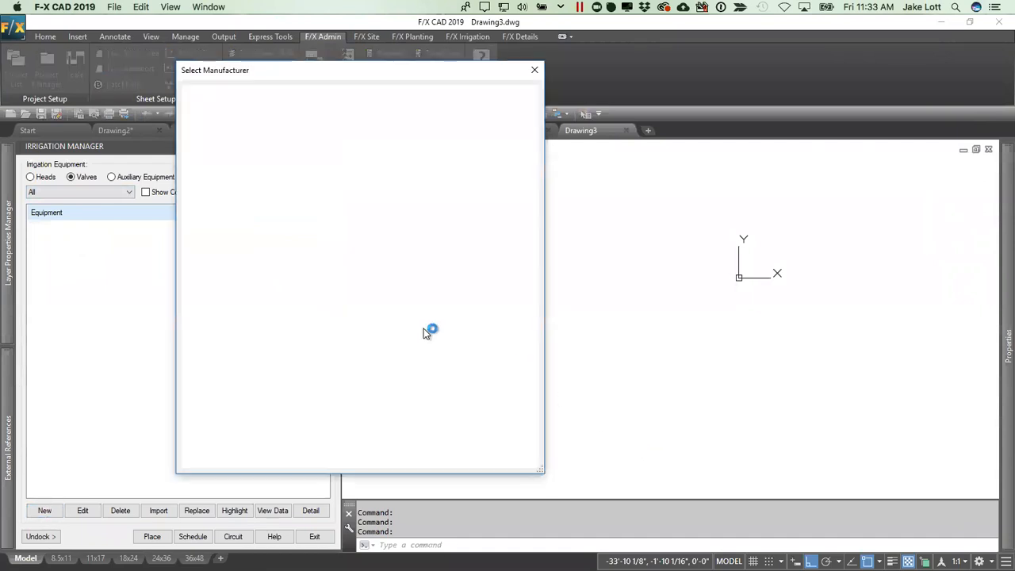
left_click_drag(530, 197, 528, 301)
left_click(328, 353)
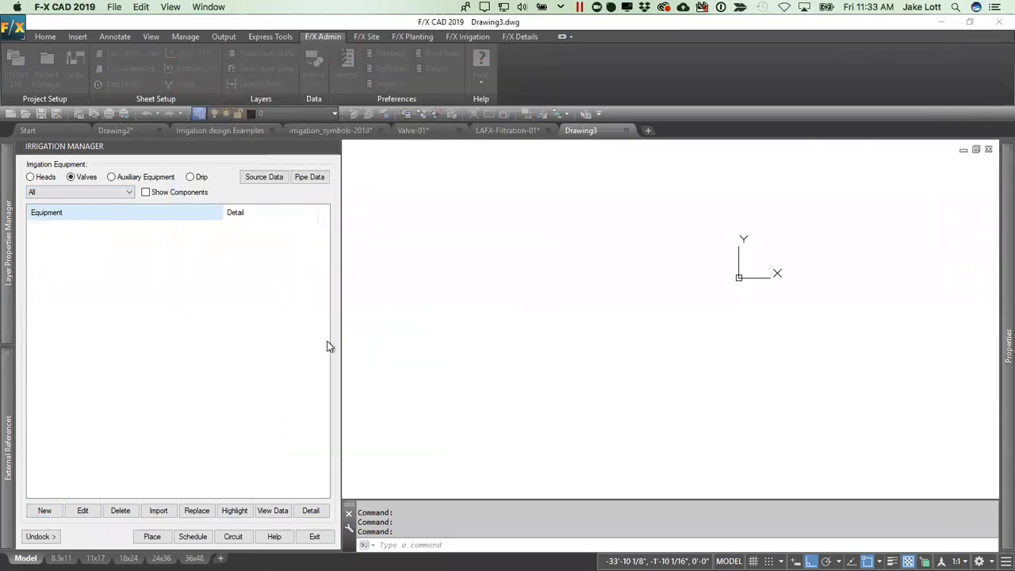
left_click_drag(605, 186, 622, 361)
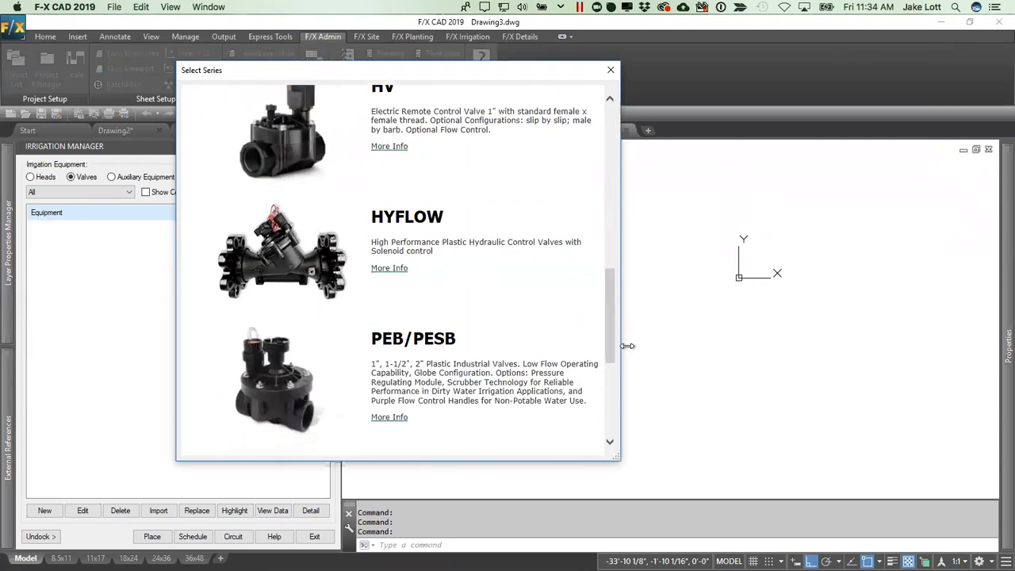
left_click(246, 372)
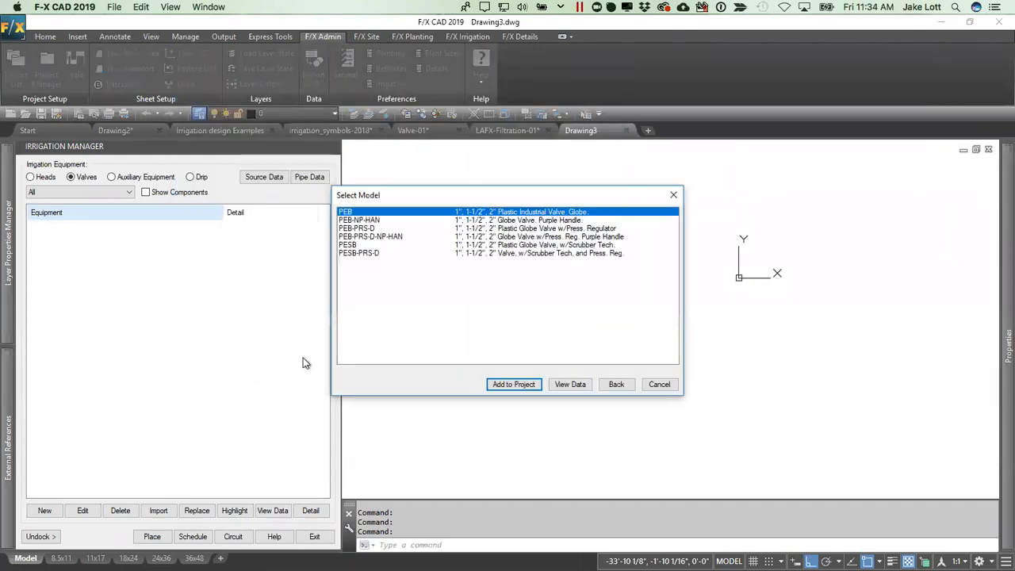
left_click(512, 383)
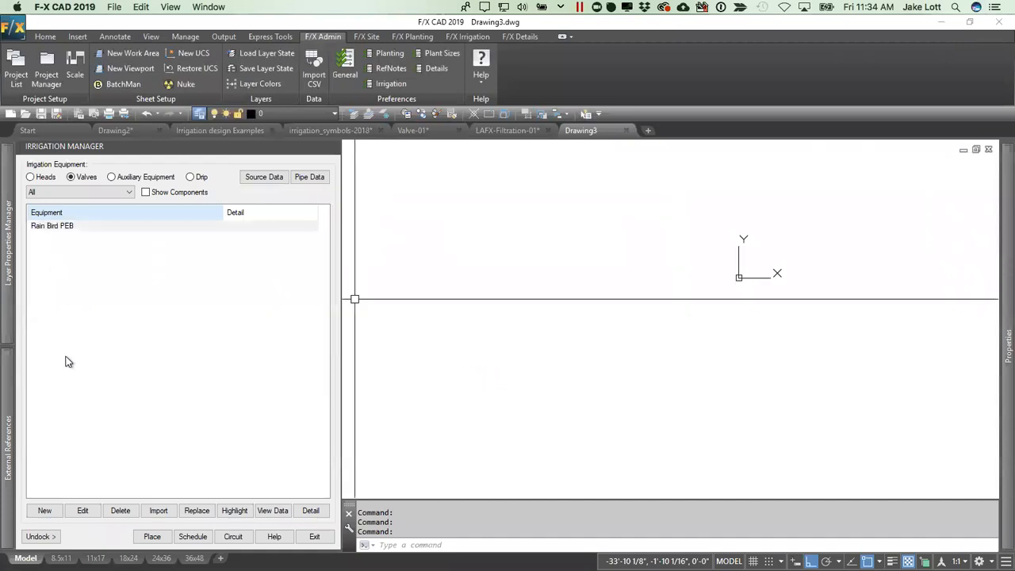
Step: Rename the Rain Bird PEB valve as RCV, browse the valve symbols without changing the current one, and accept the equipment information
left_click(62, 228)
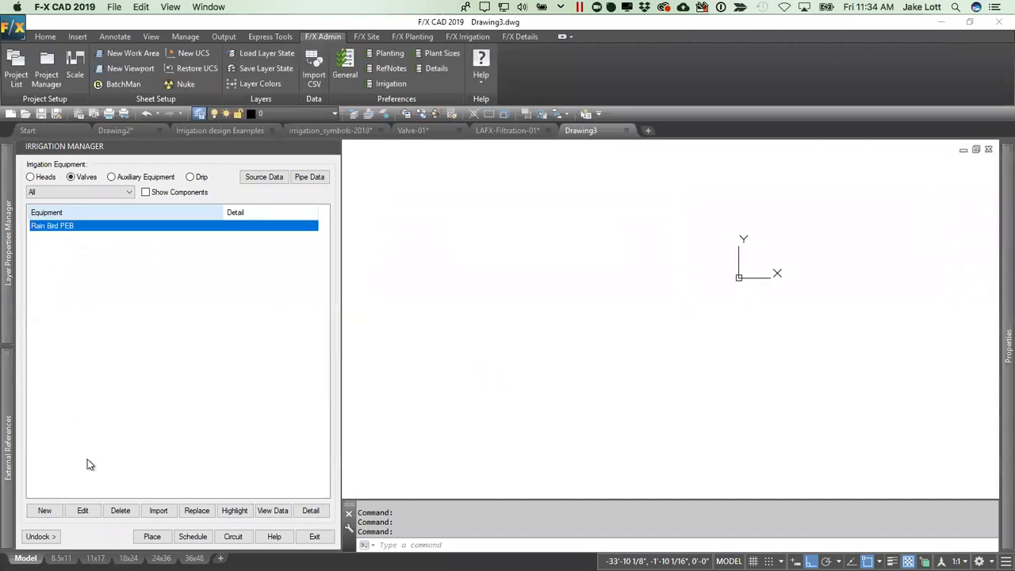
left_click(88, 511)
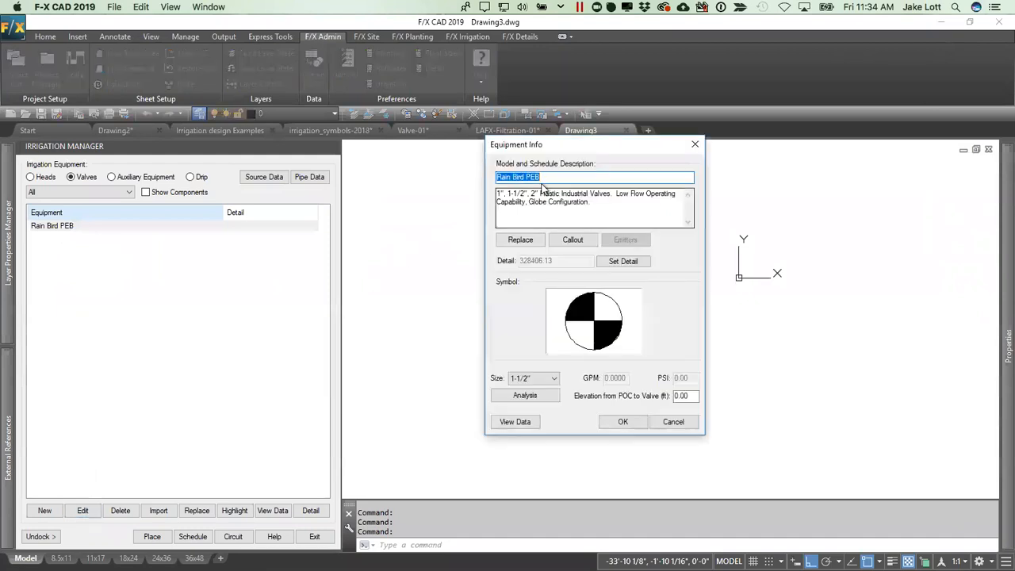
type("RCV")
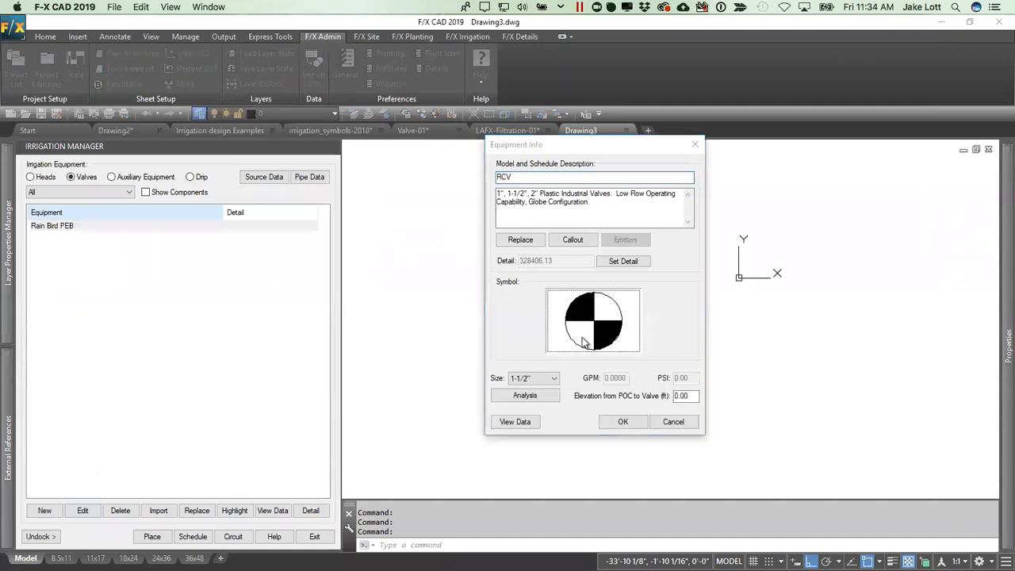
left_click(589, 339)
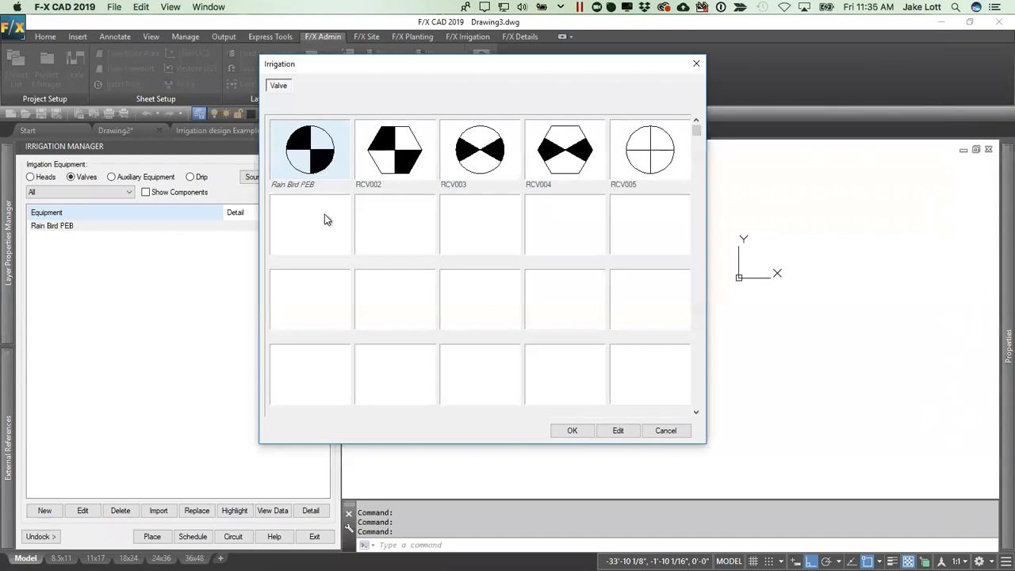
left_click(658, 430)
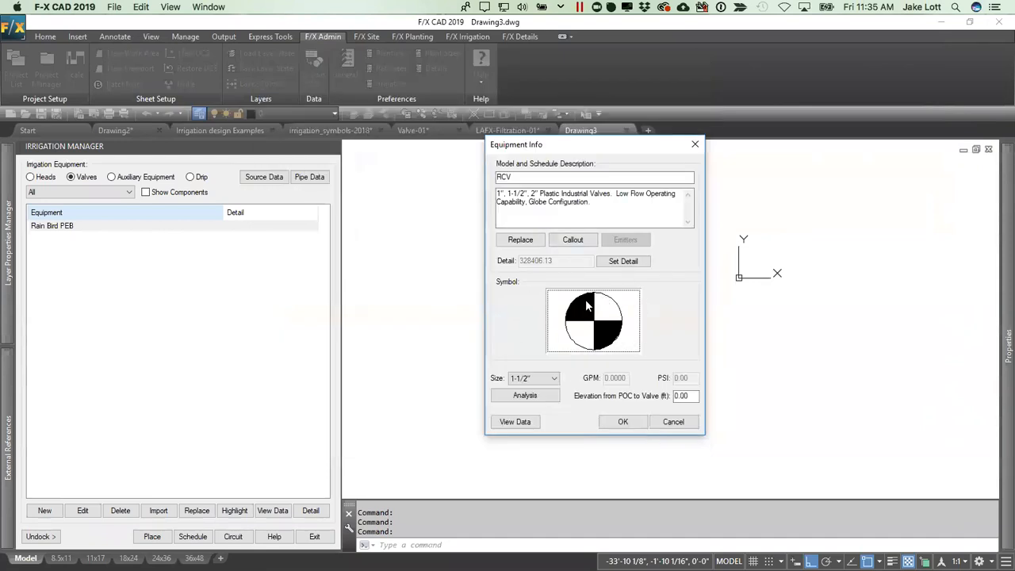
left_click(623, 421)
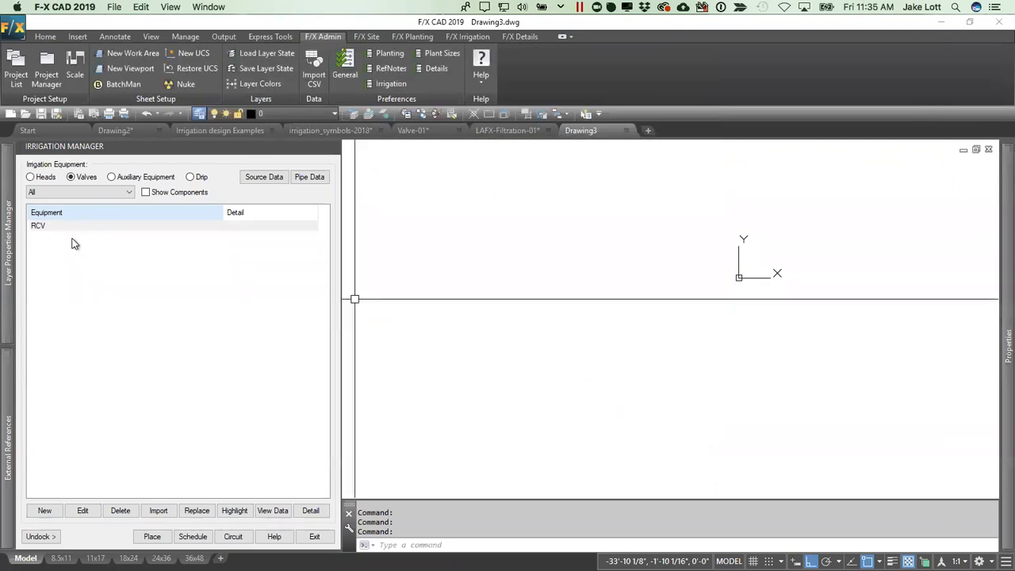
left_click(50, 227)
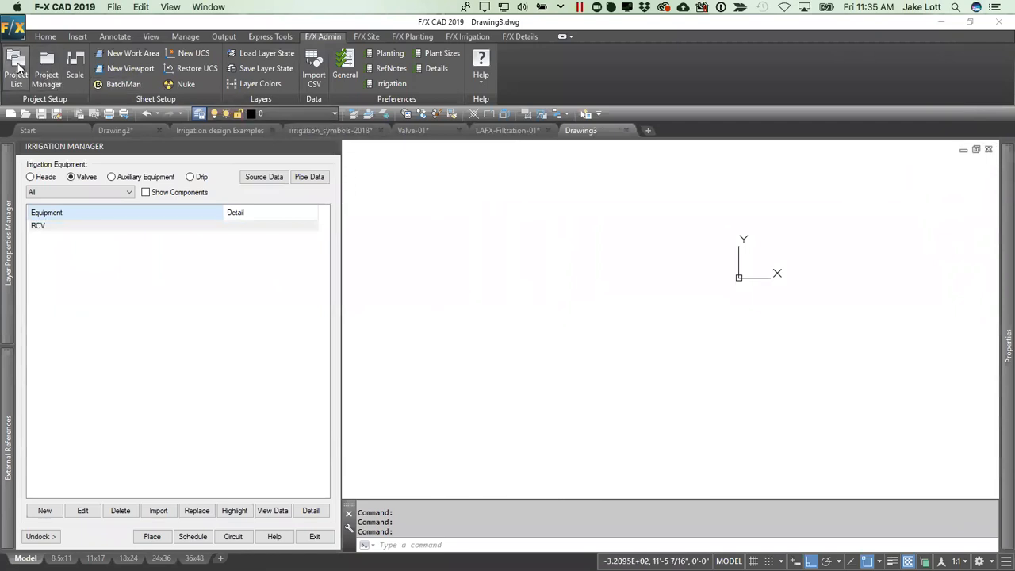
Step: Save the 01-TEMPLATE project as a template named "Client ABC" and check the templates at the end of the project list
left_click(18, 70)
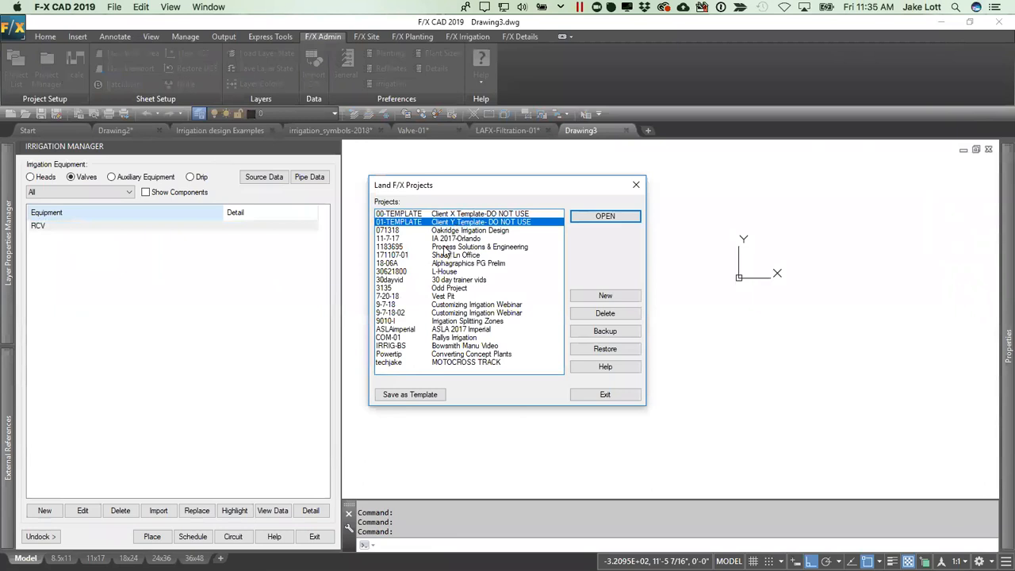
left_click(390, 396)
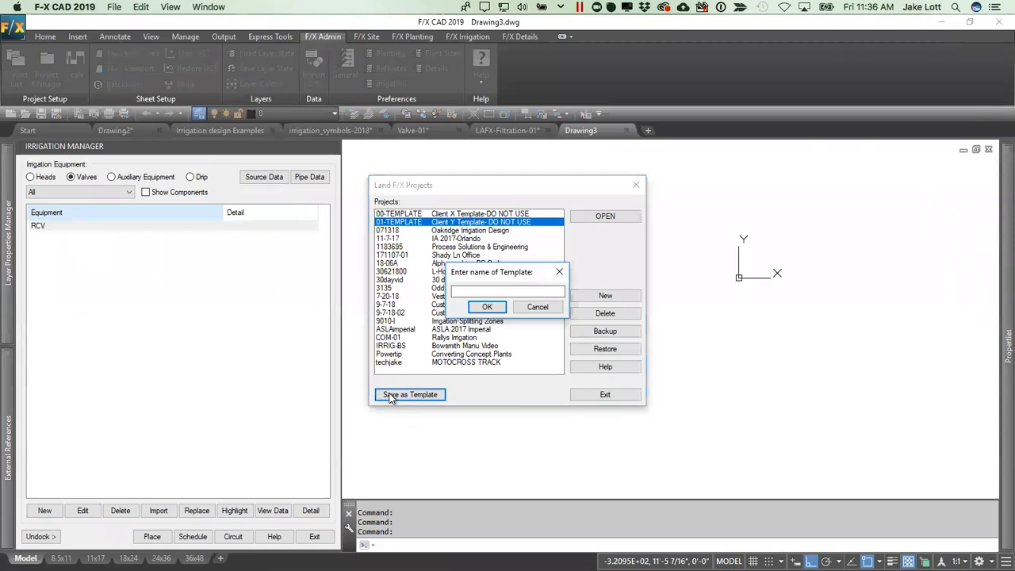
type("Client ABC")
left_click(487, 307)
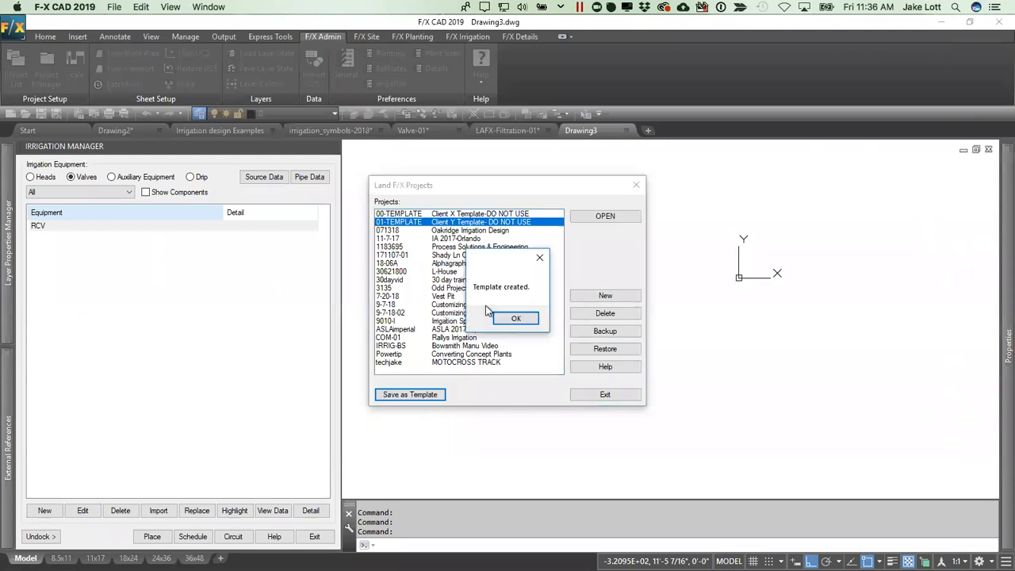
left_click(516, 320)
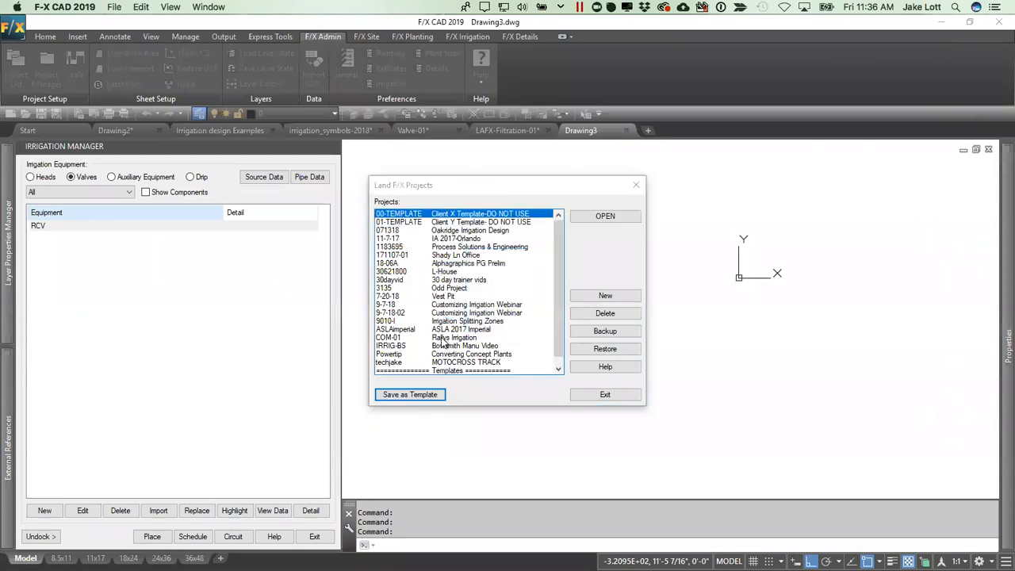
left_click(449, 354)
scroll(449, 361, "down", 1)
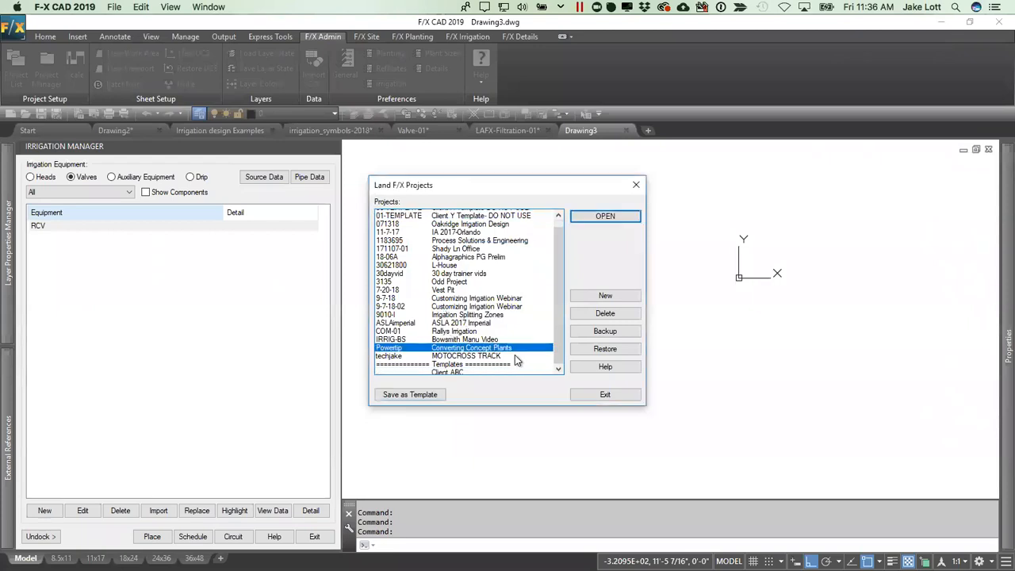
Step: Create a project numbered test-proj and named "project test" from the Client ABC template, including irrigation, with the Imperial preference set
left_click(449, 371)
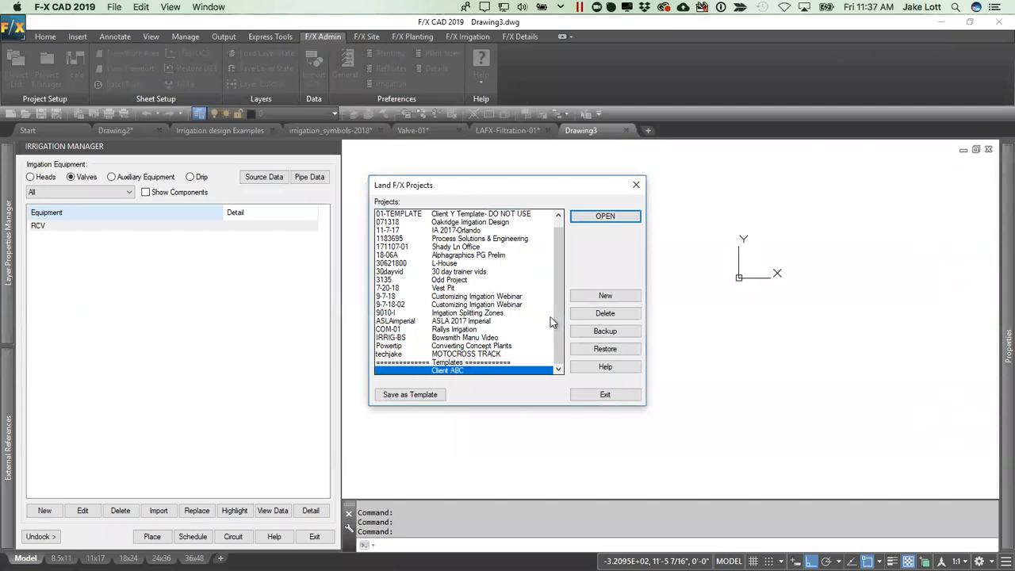
left_click(606, 297)
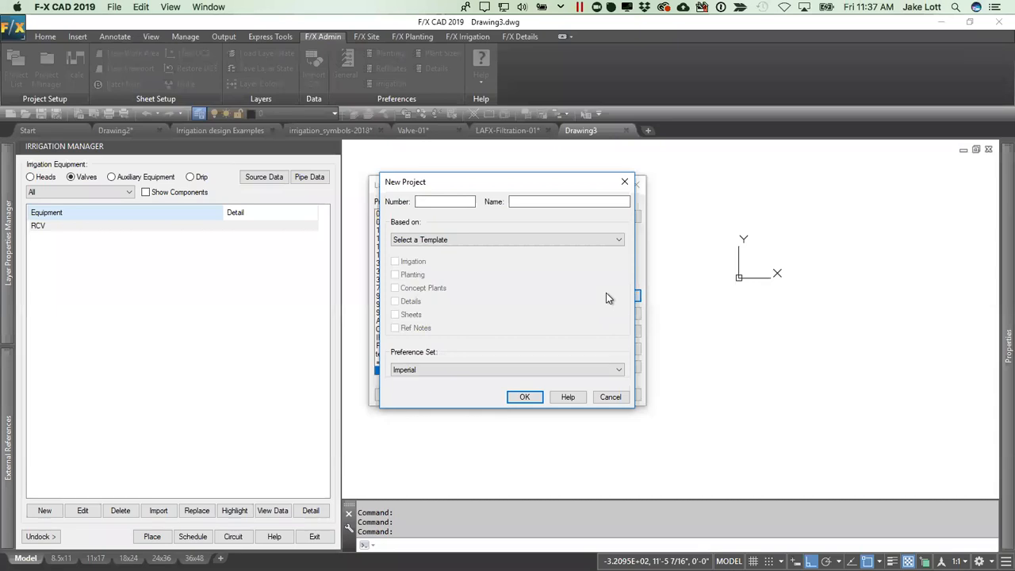
type("test-proj")
left_click(553, 200)
type("project test")
left_click(445, 239)
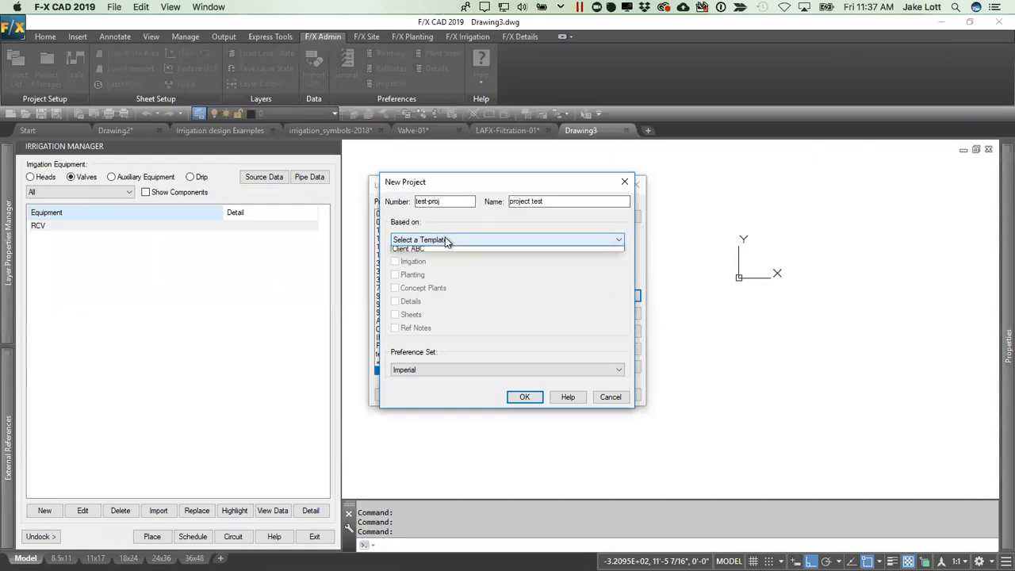
left_click(420, 260)
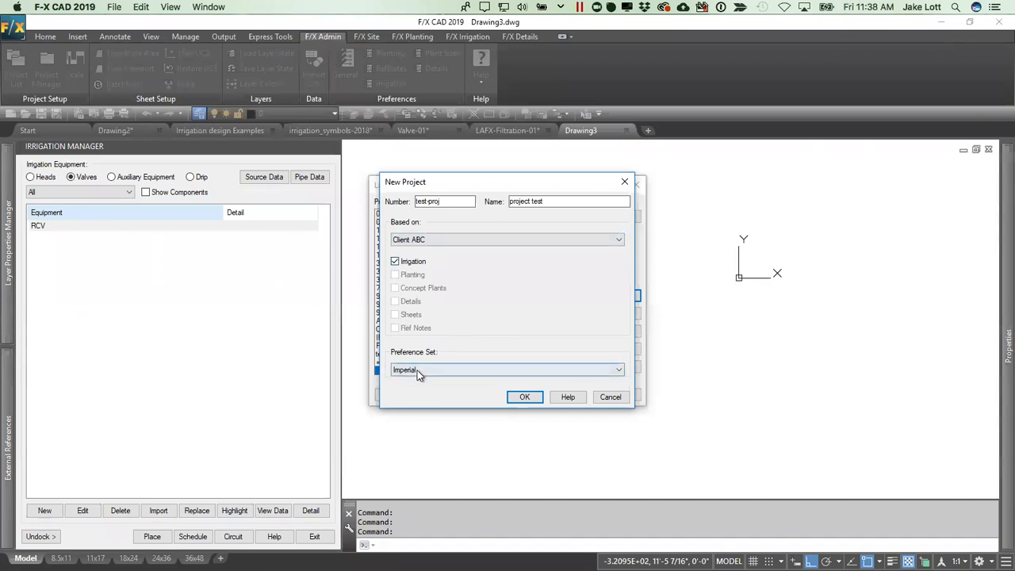
left_click(519, 397)
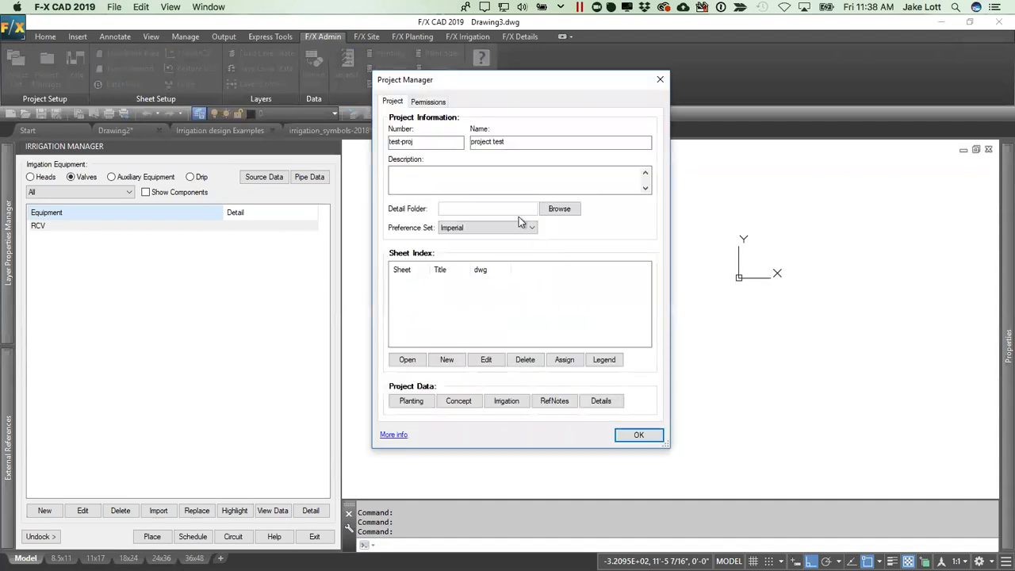
Step: Open the new project's irrigation data and check the heads and valves carried over from the template
left_click(501, 401)
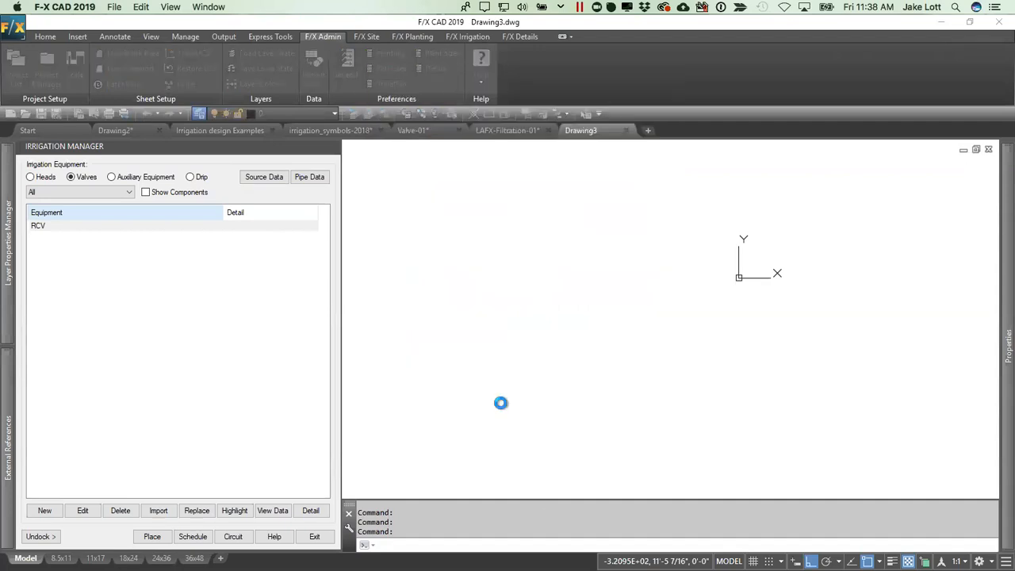
left_click(39, 176)
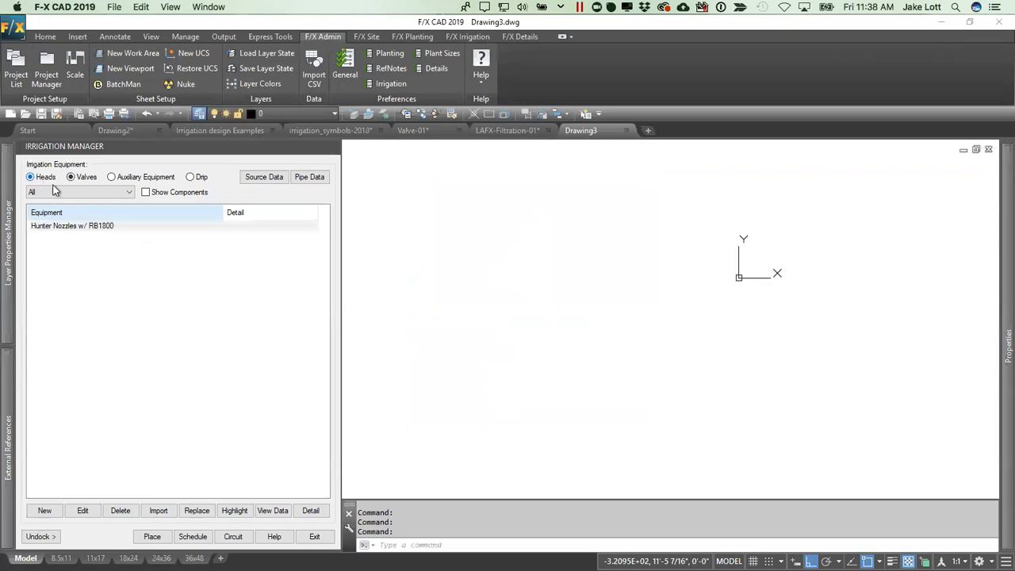
left_click(77, 178)
left_click(61, 227)
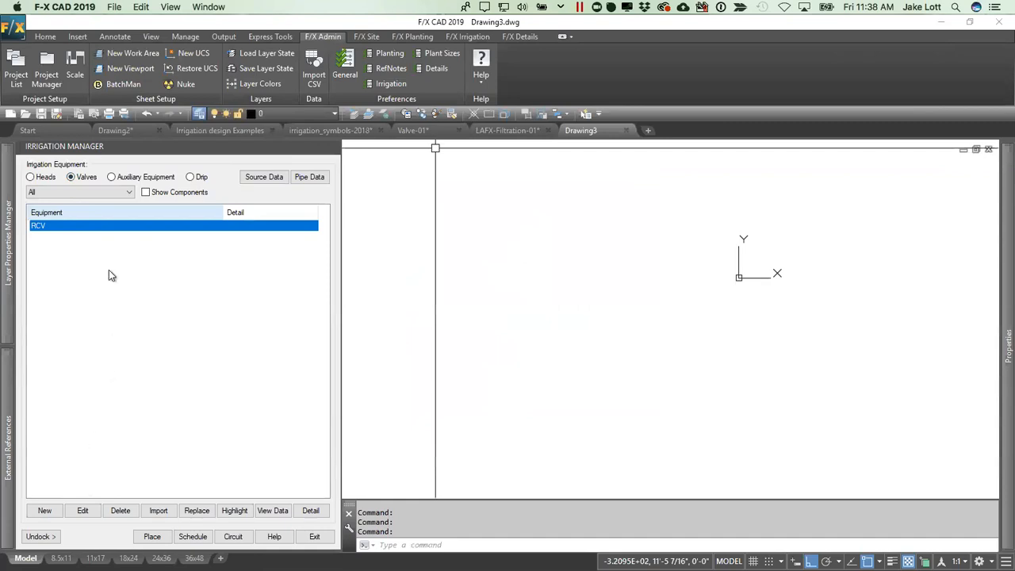
Step: Review the 01-TEMPLATE project and the saved templates in the project list, then close the list
left_click(16, 67)
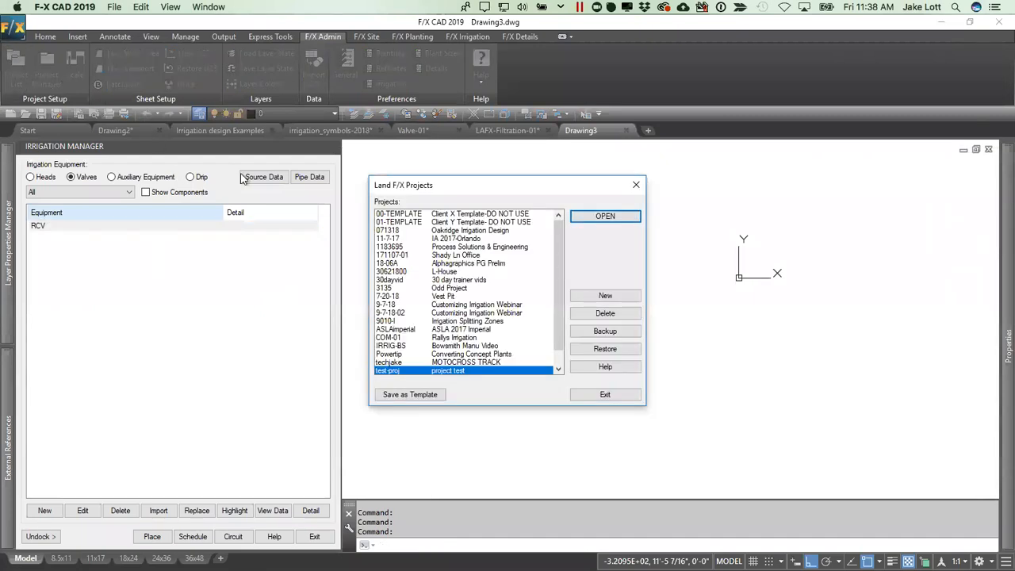
left_click(464, 223)
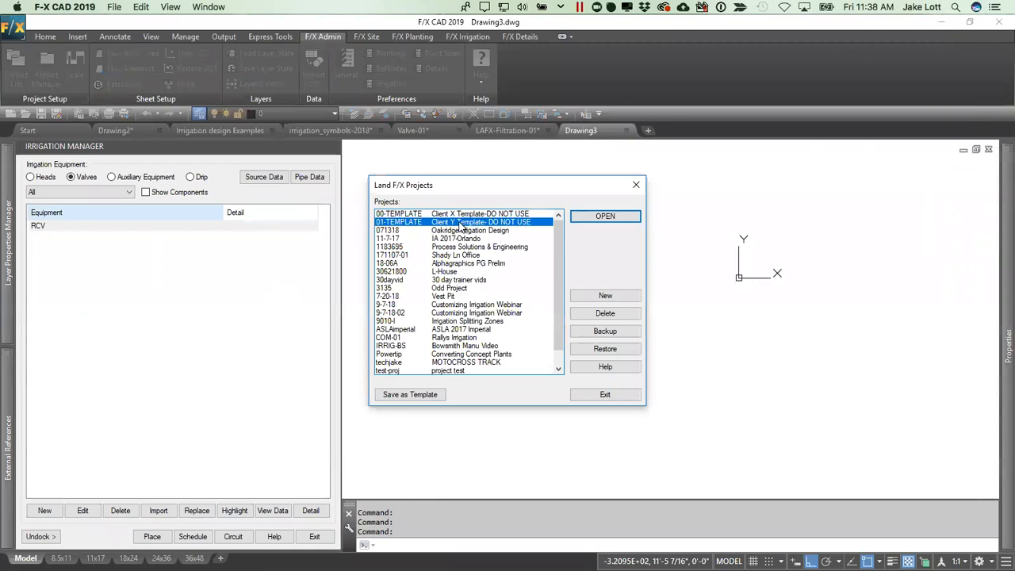
scroll(443, 289, "down", 1)
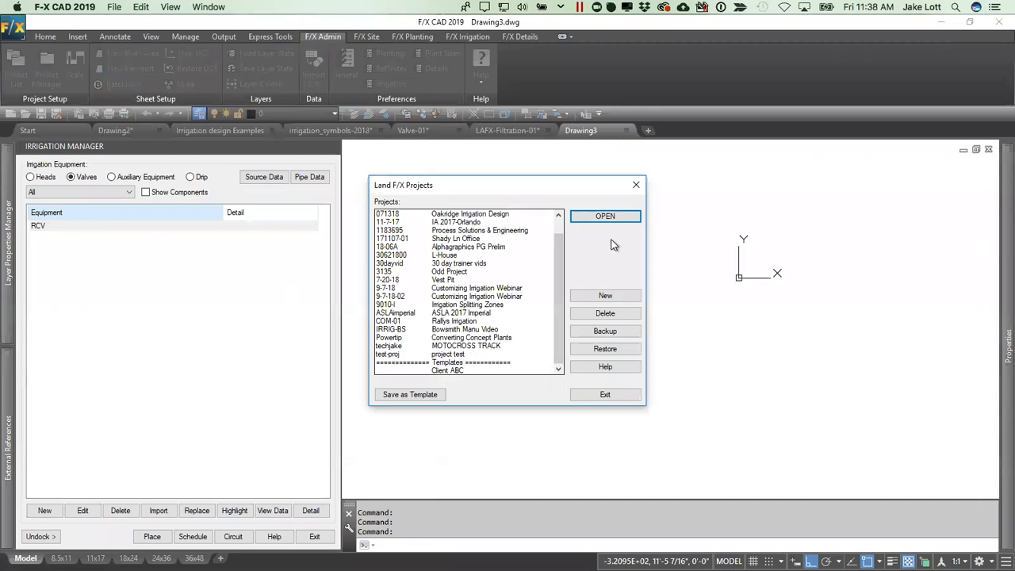
left_click(634, 186)
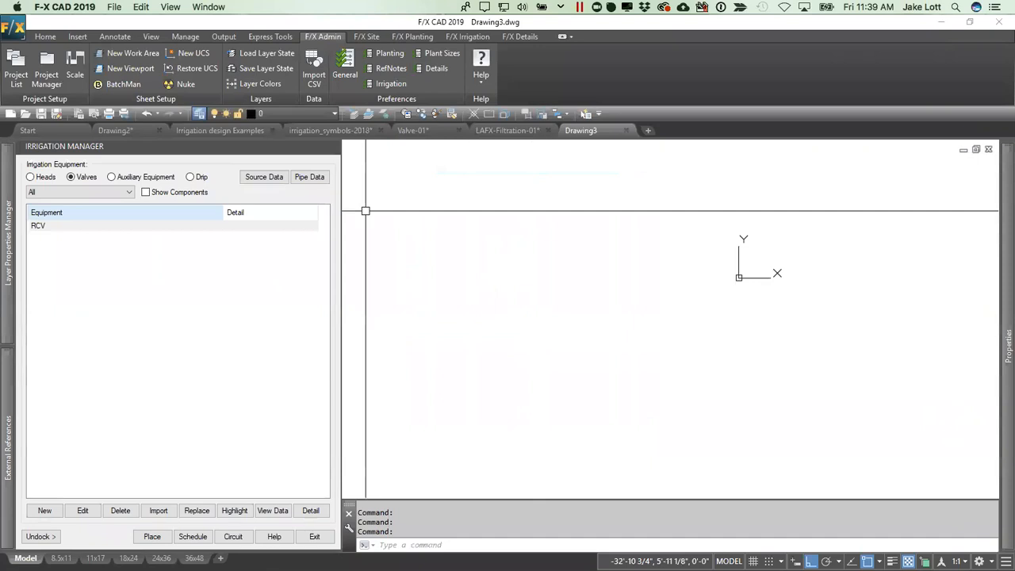
left_click(158, 511)
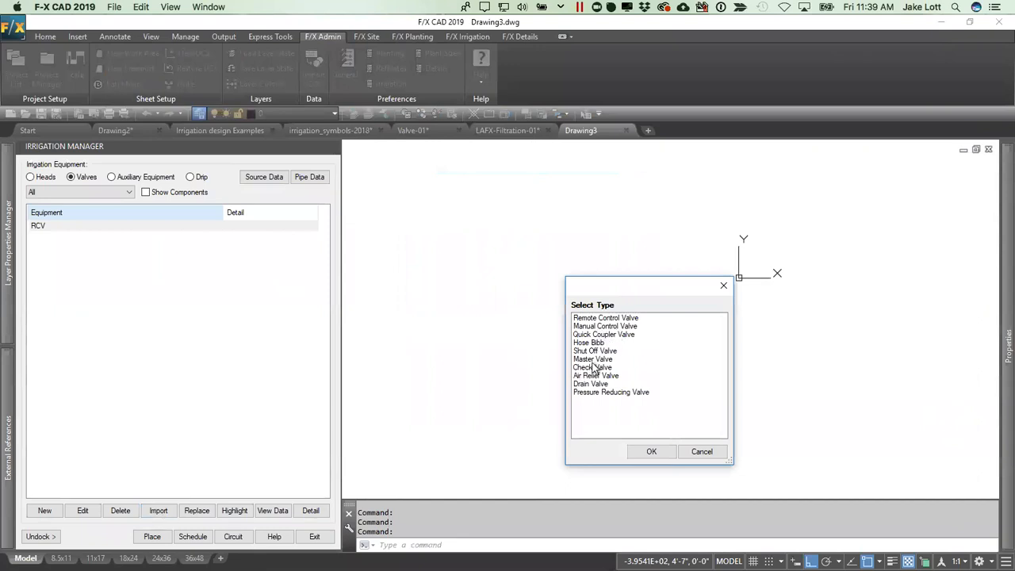
left_click(702, 451)
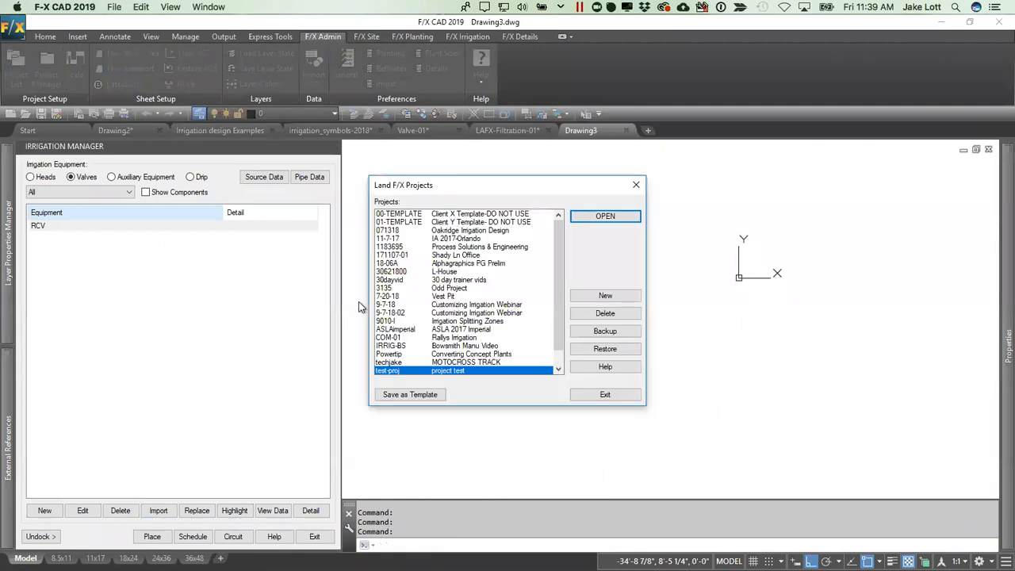
left_click(636, 185)
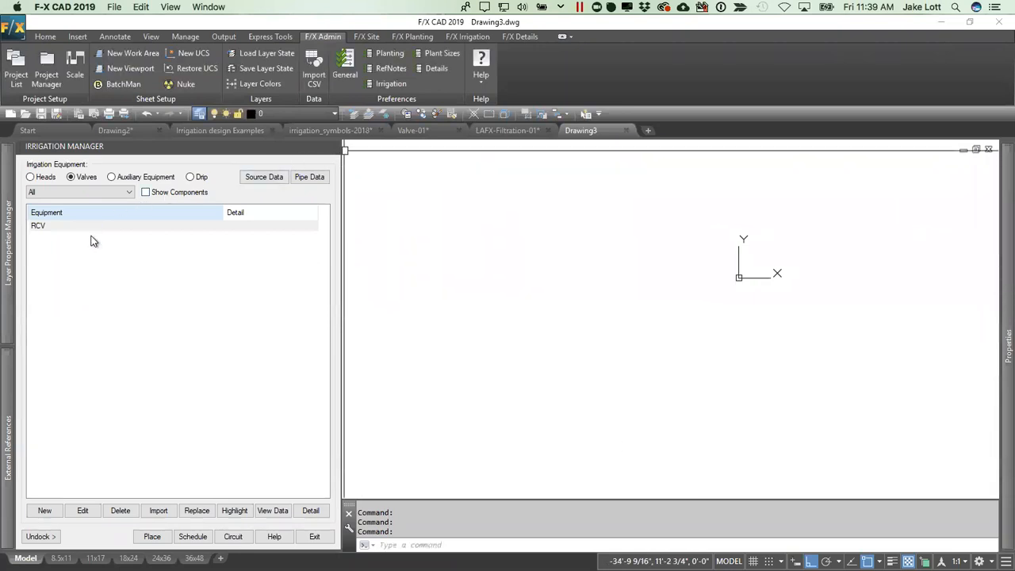
Step: Import the Zurn 950XL backflow device from the 00-TEMPLATE project into the auxiliary equipment
left_click(112, 178)
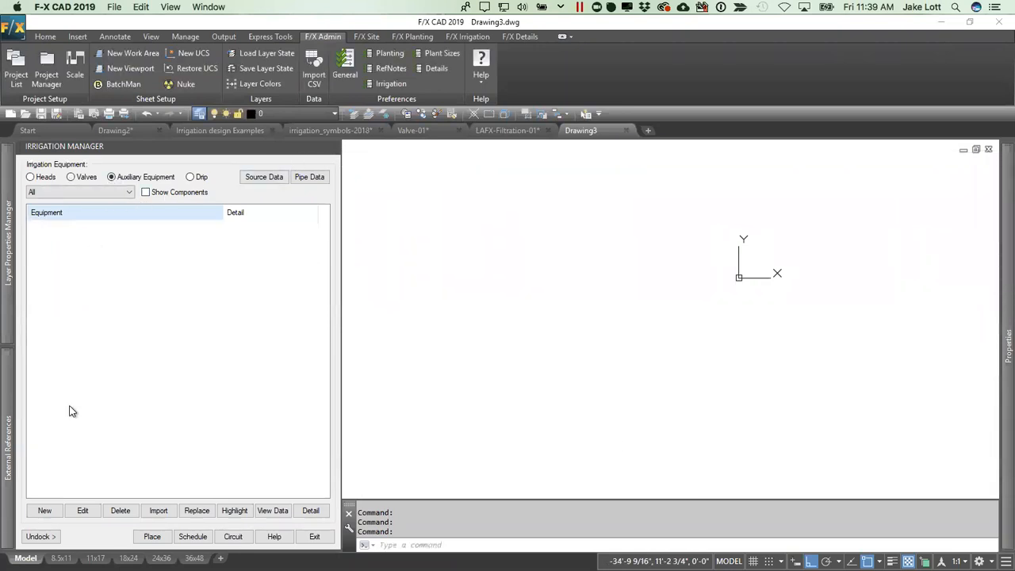
left_click(160, 512)
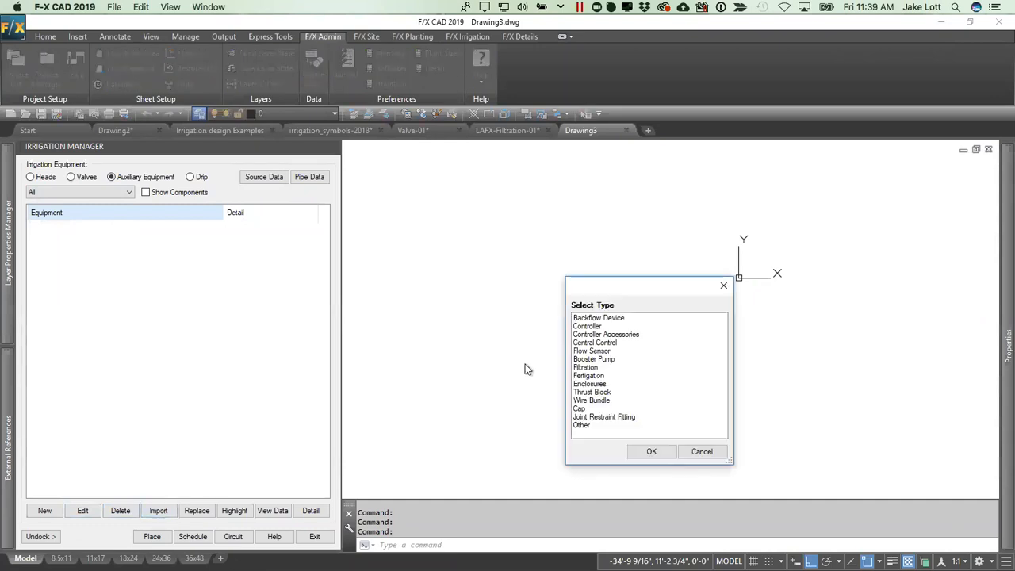
double_click(600, 318)
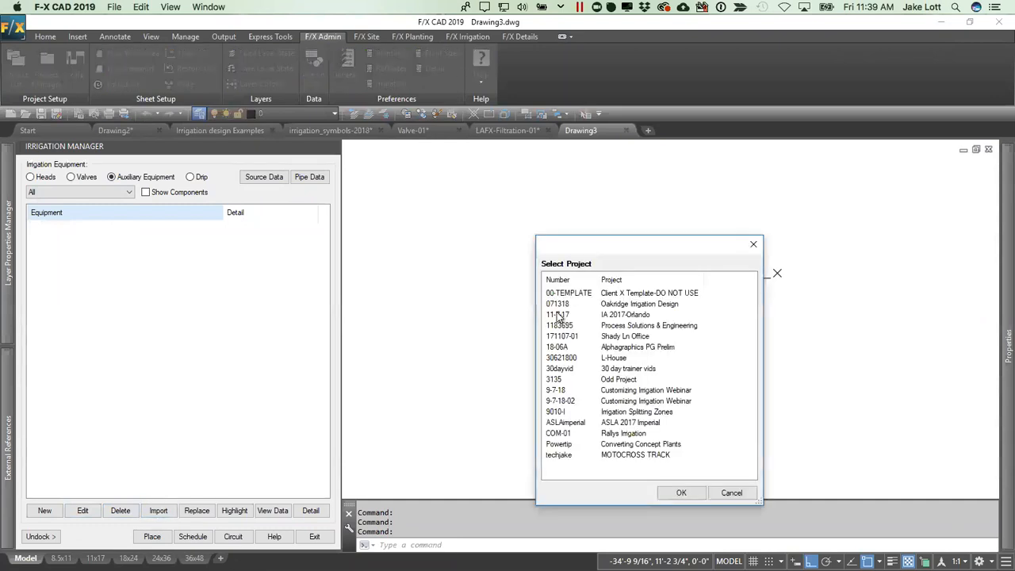
left_click(657, 296)
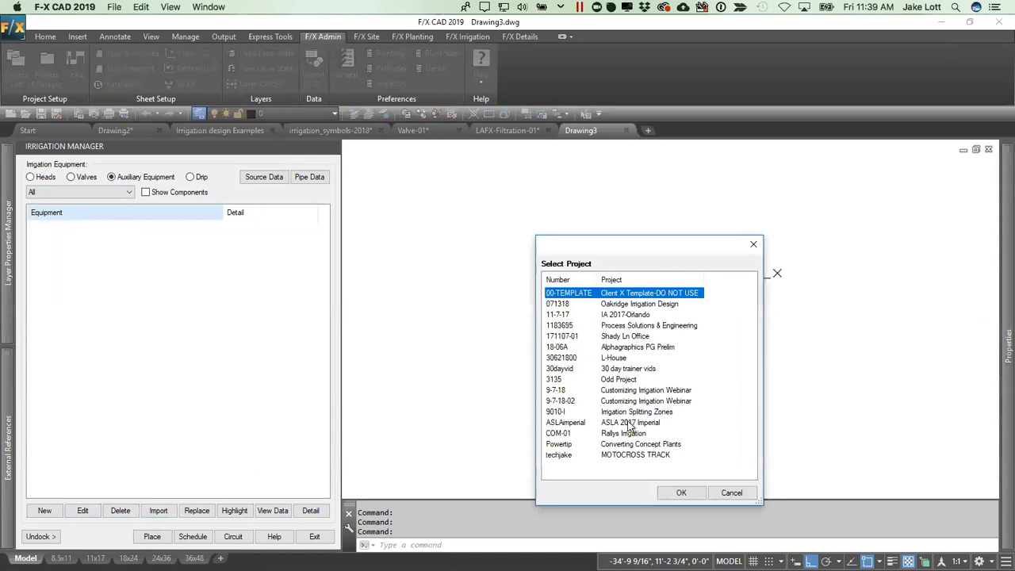
left_click(680, 491)
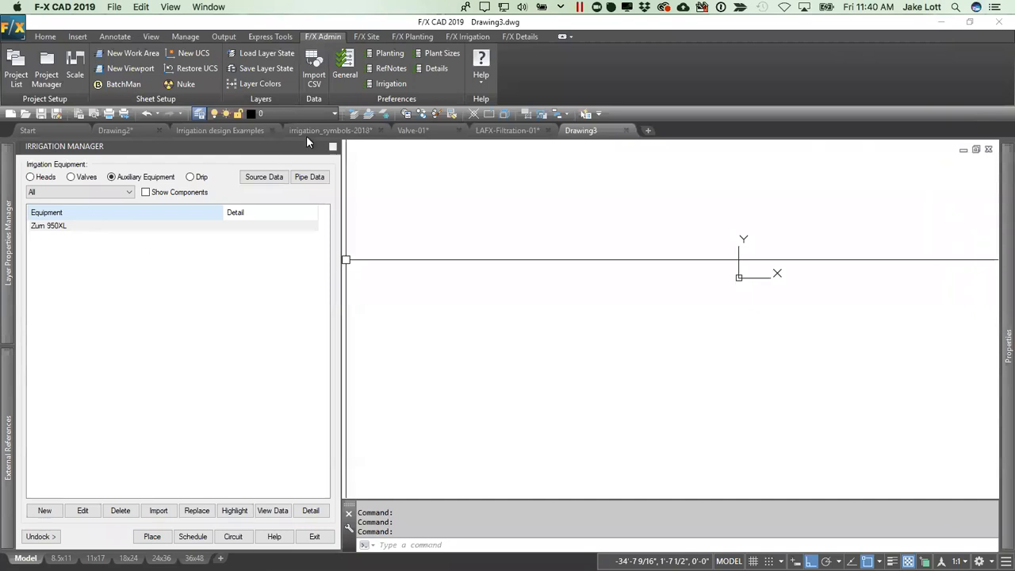
Step: Open the general preferences and look through the text styles for lateral and mainline sizes
mouse_move(317, 131)
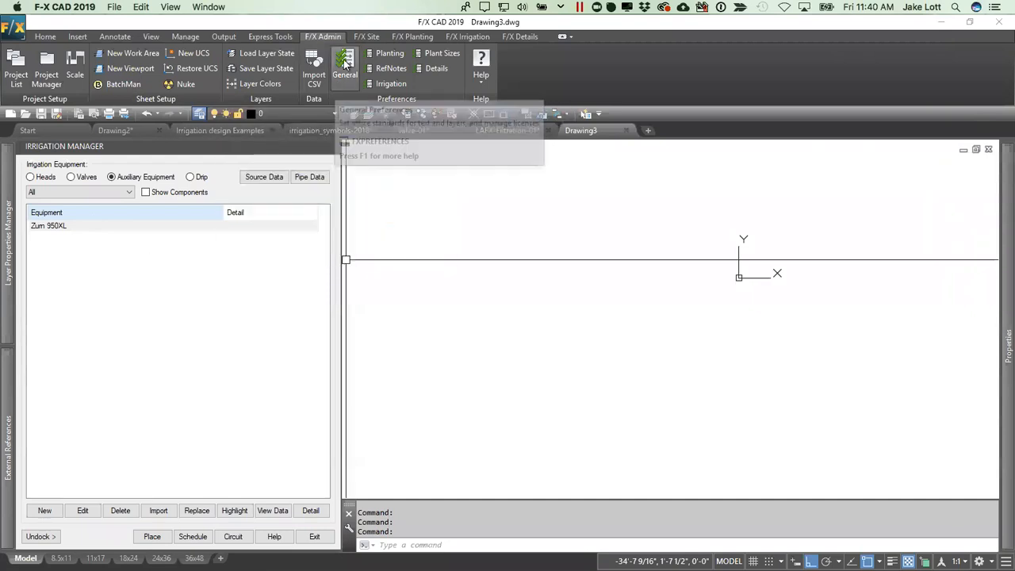
left_click(345, 63)
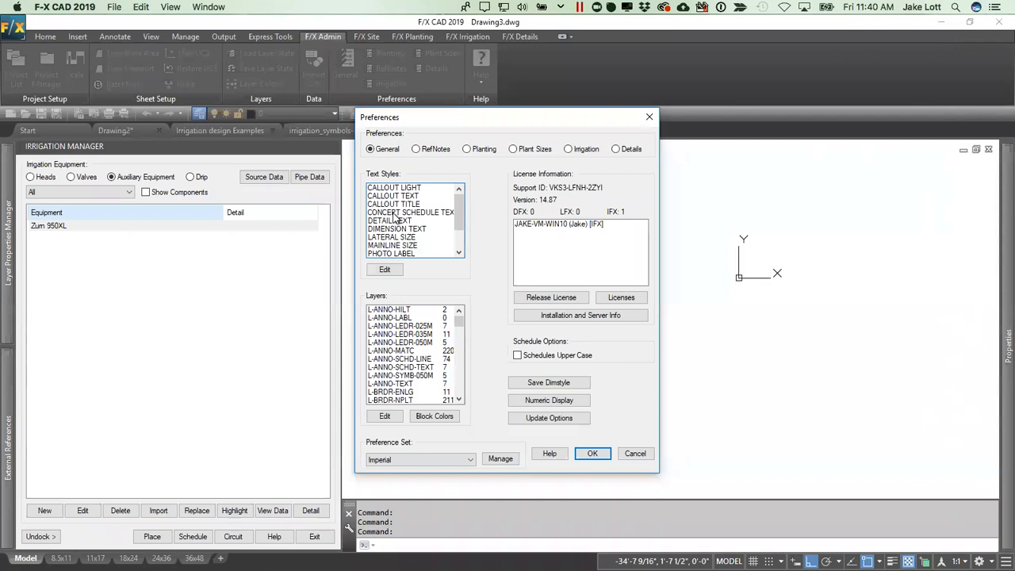
left_click_drag(453, 119, 482, 77)
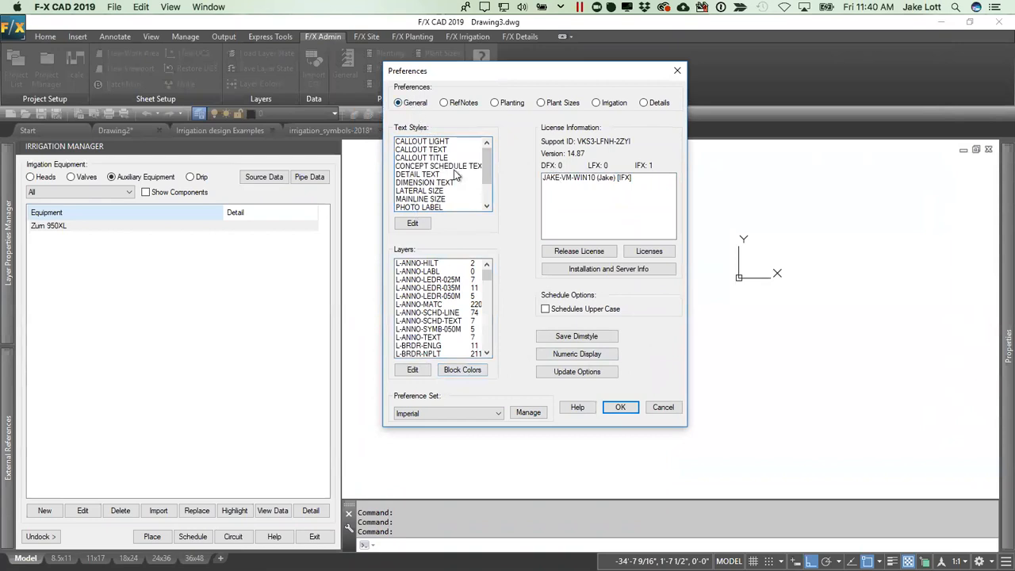
left_click_drag(488, 163, 488, 172)
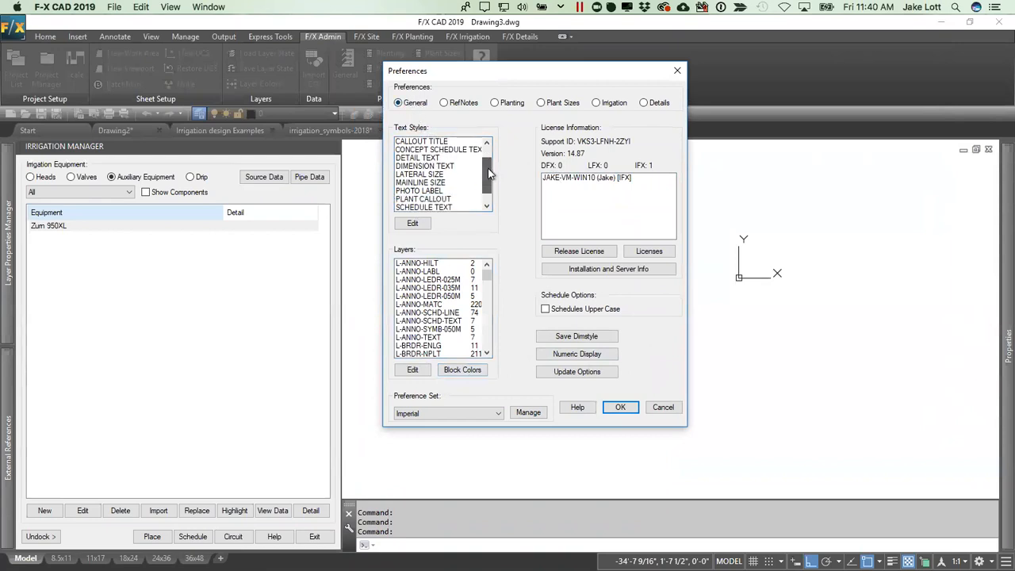
left_click(424, 175)
left_click(421, 182)
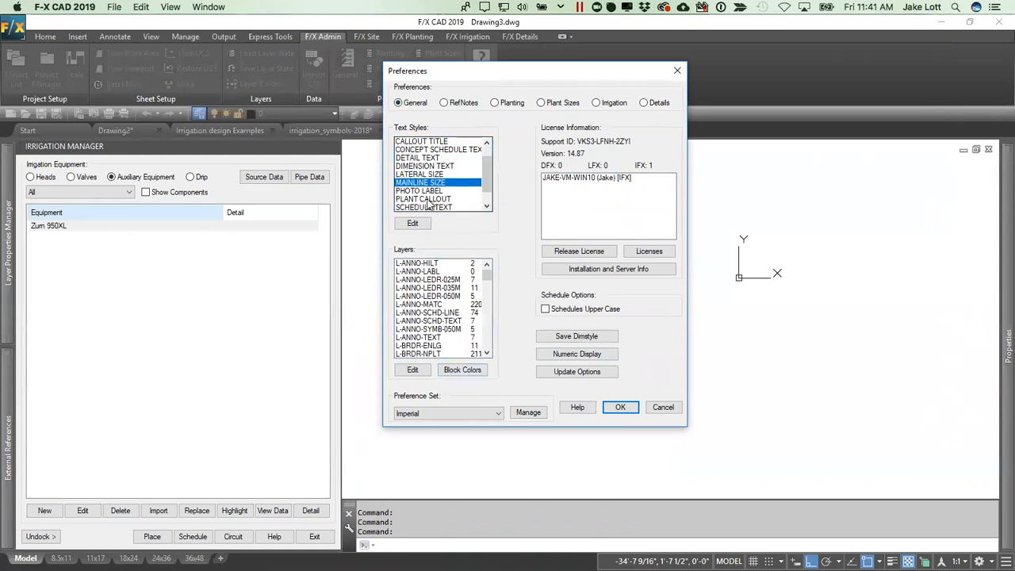
Step: Locate the schedule text styles and inspect the font specifications of SCHEDULE TEXT without changing them
left_click_drag(488, 176, 488, 185)
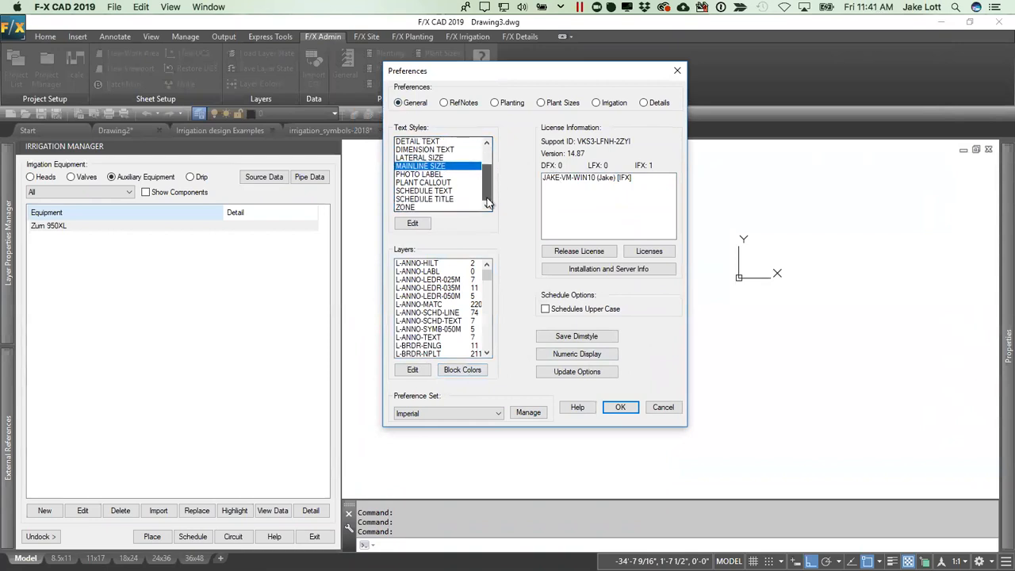
left_click(426, 191)
left_click(427, 199)
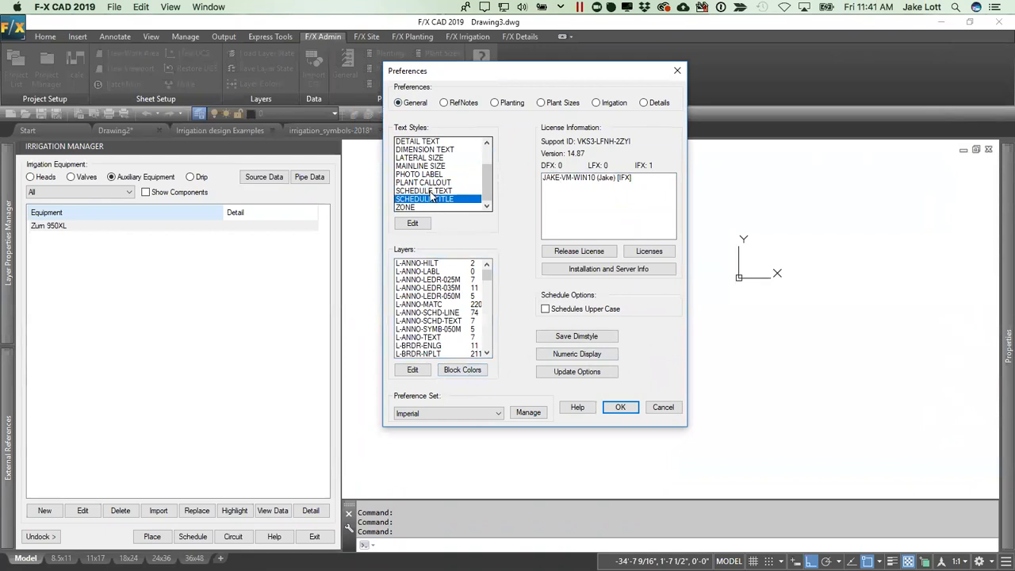
left_click(427, 191)
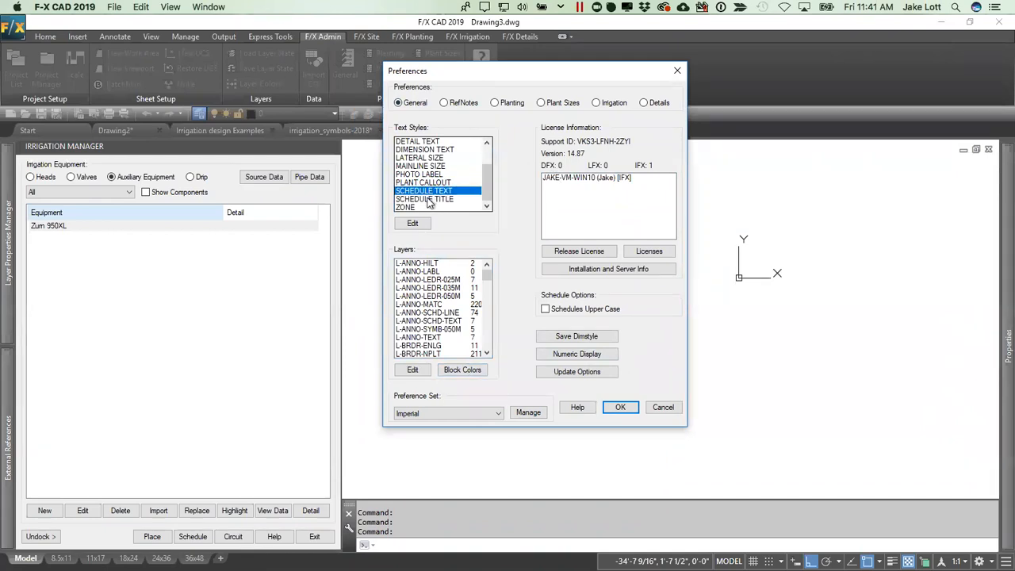
left_click(415, 222)
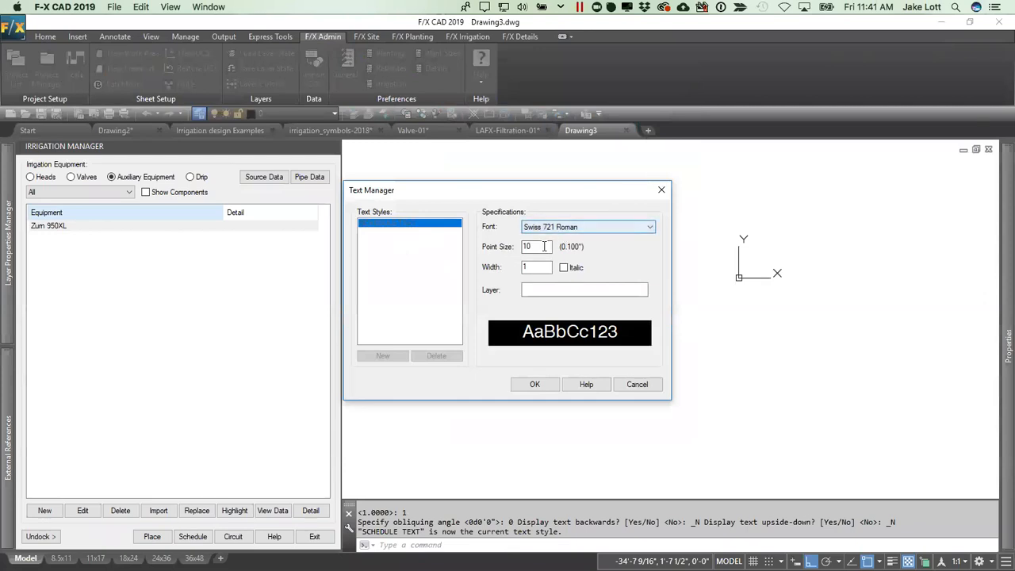
left_click(646, 386)
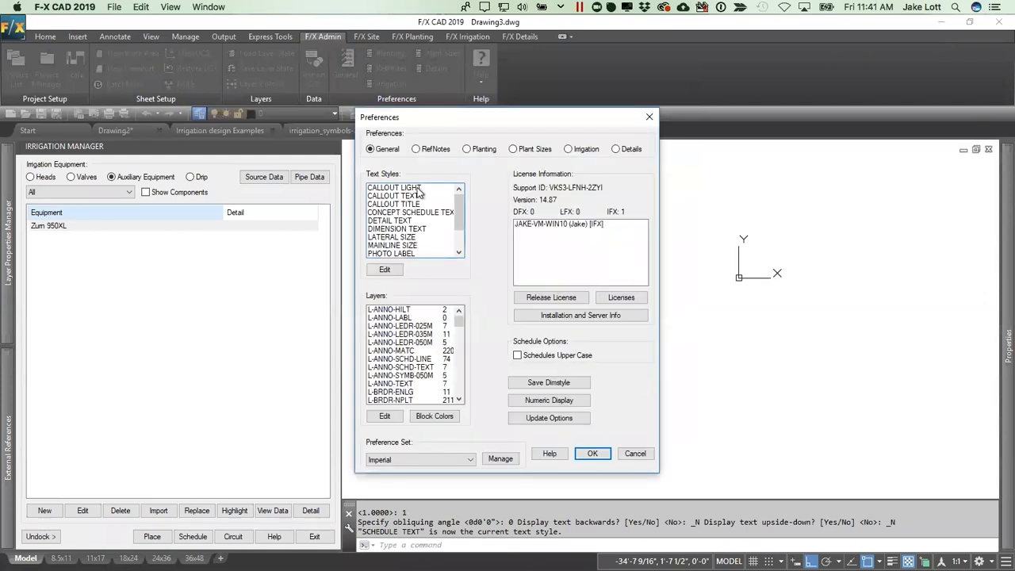
Step: Examine the layer names and colors of the Imperial preference set from L-ANNO-SCHD-LINE through the irrigation layers
left_click(386, 360)
scroll(393, 368, "down", 3)
scroll(402, 378, "down", 8)
left_click_drag(460, 339, 457, 377)
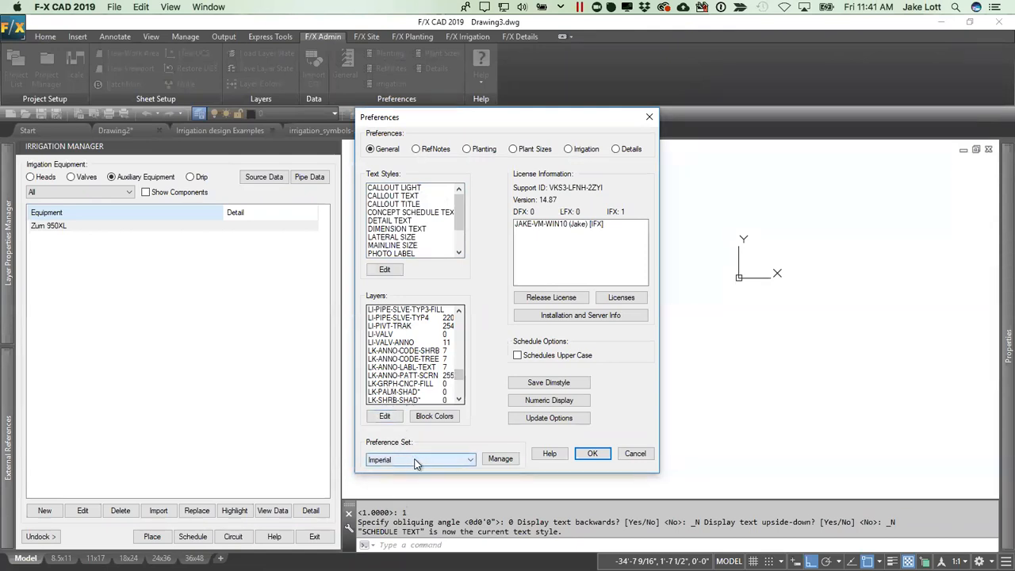
left_click_drag(460, 376, 460, 321)
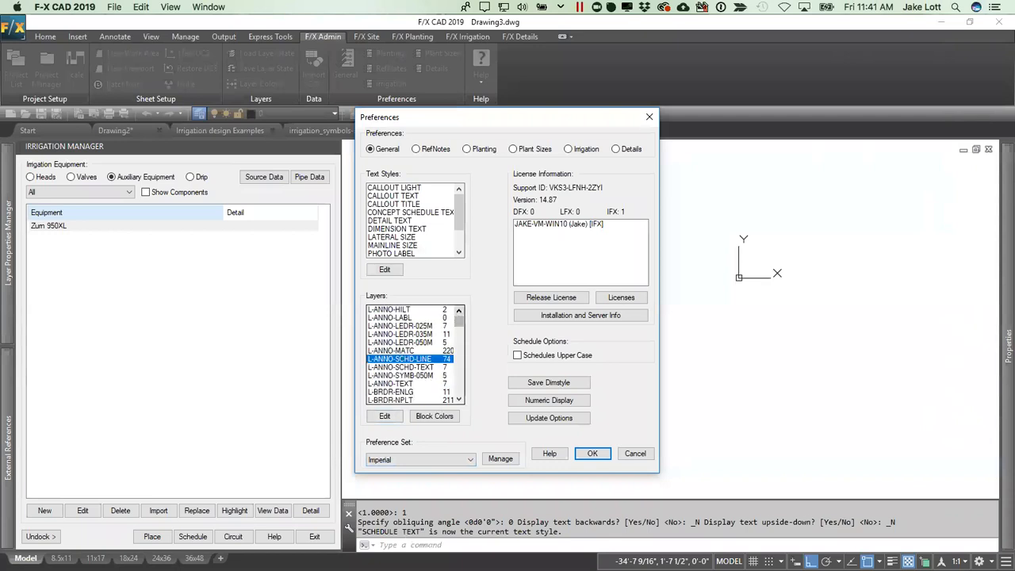
Step: Switch the preference set to zz-Custmz Irr and bring up its irrigation preferences
left_click(403, 459)
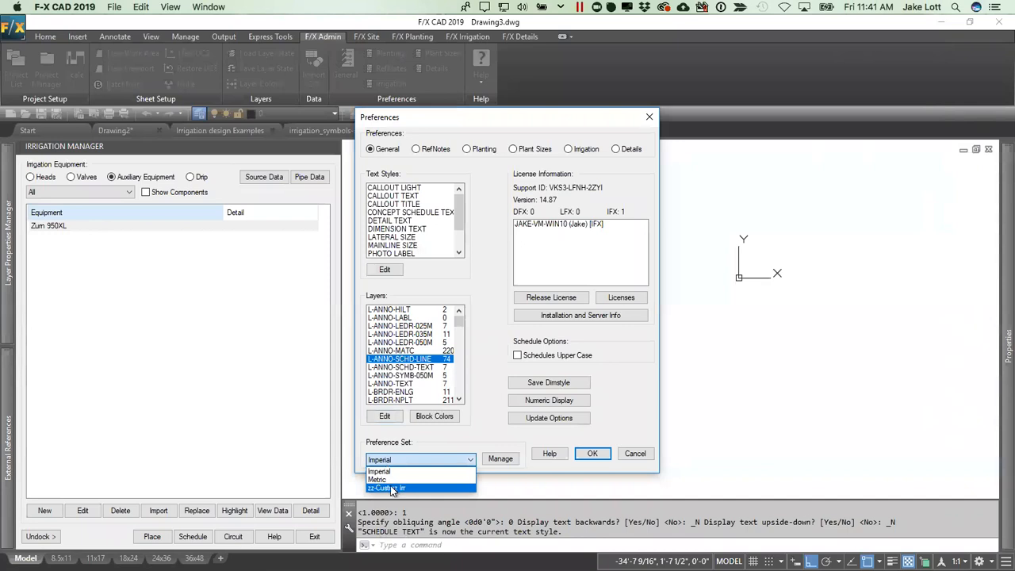
left_click(390, 487)
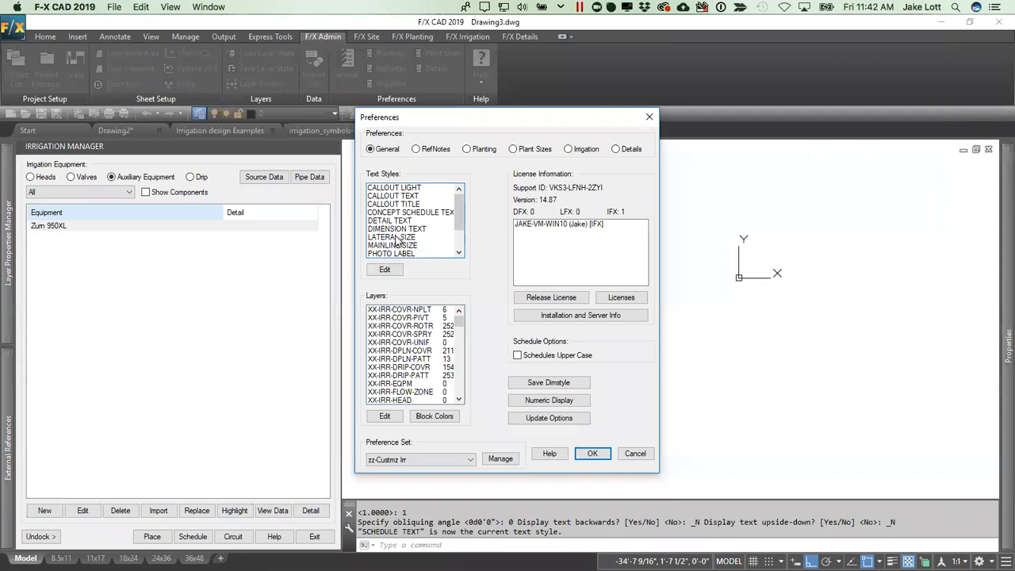
left_click(569, 148)
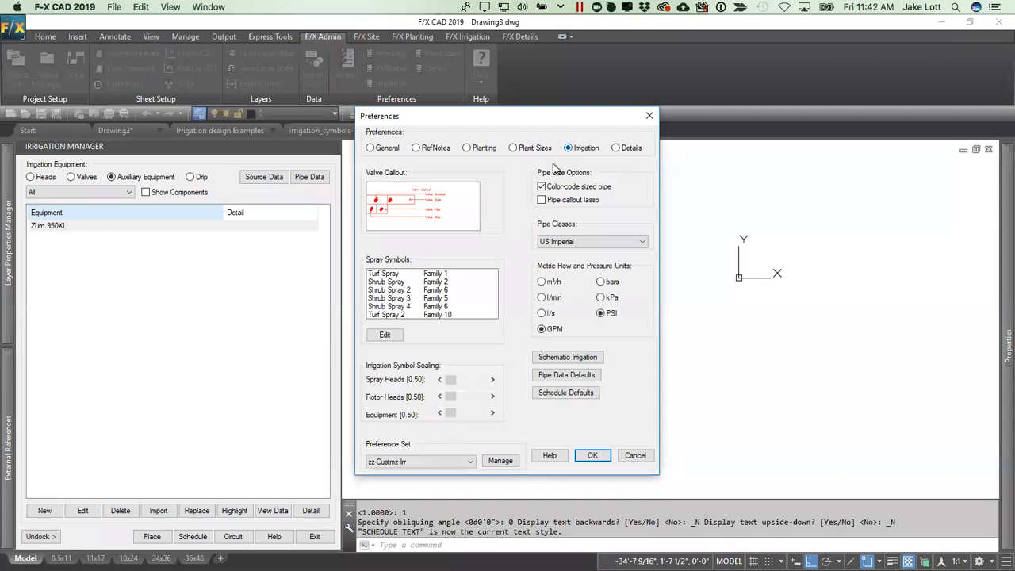
Step: Browse the available valve callout styles in the irrigation preferences without choosing a different one
left_click(394, 273)
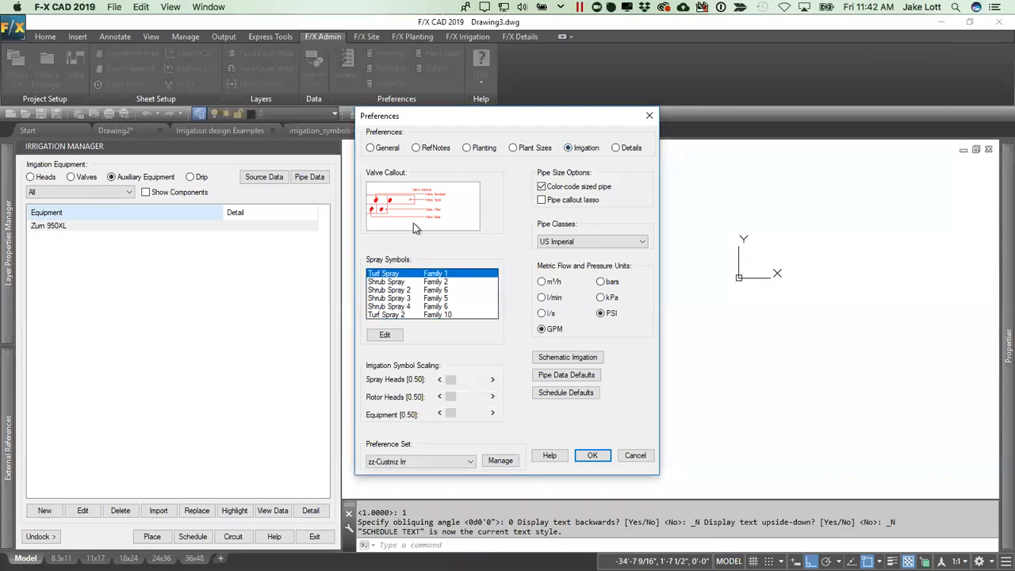
left_click(400, 208)
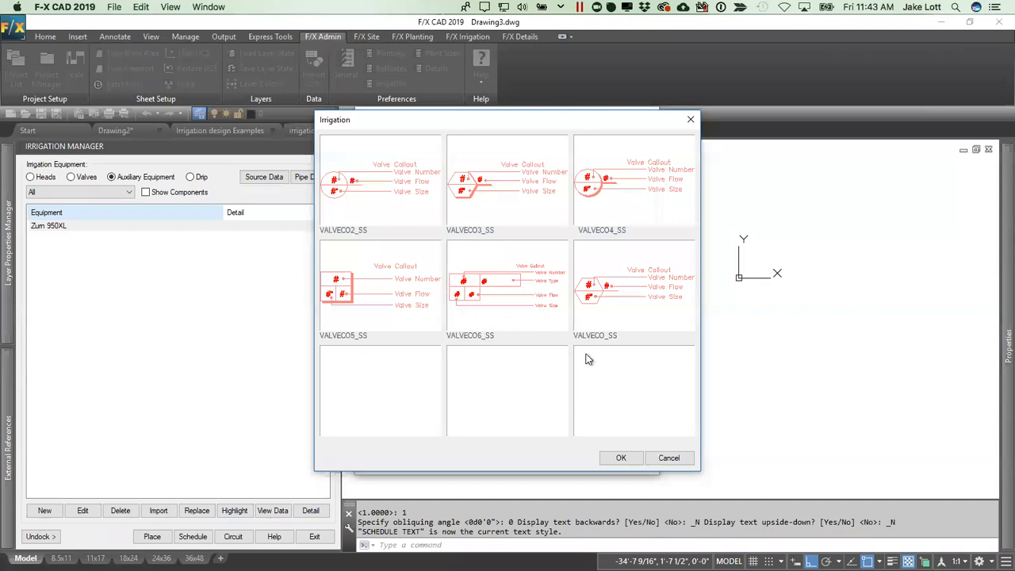
left_click(673, 458)
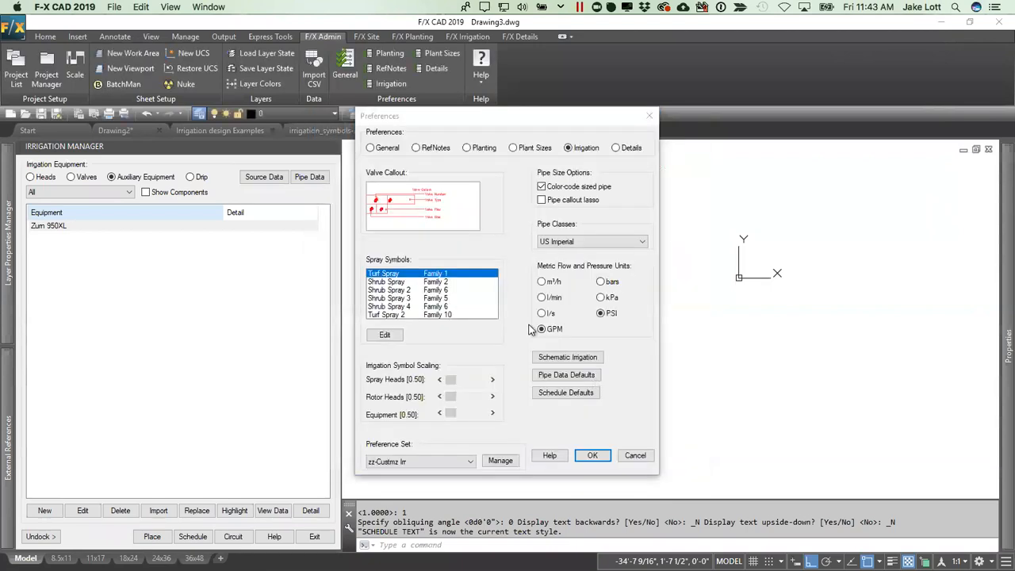
Step: Review the spray symbol families available for Turf Spray, then close the preferences without changes
left_click(392, 283)
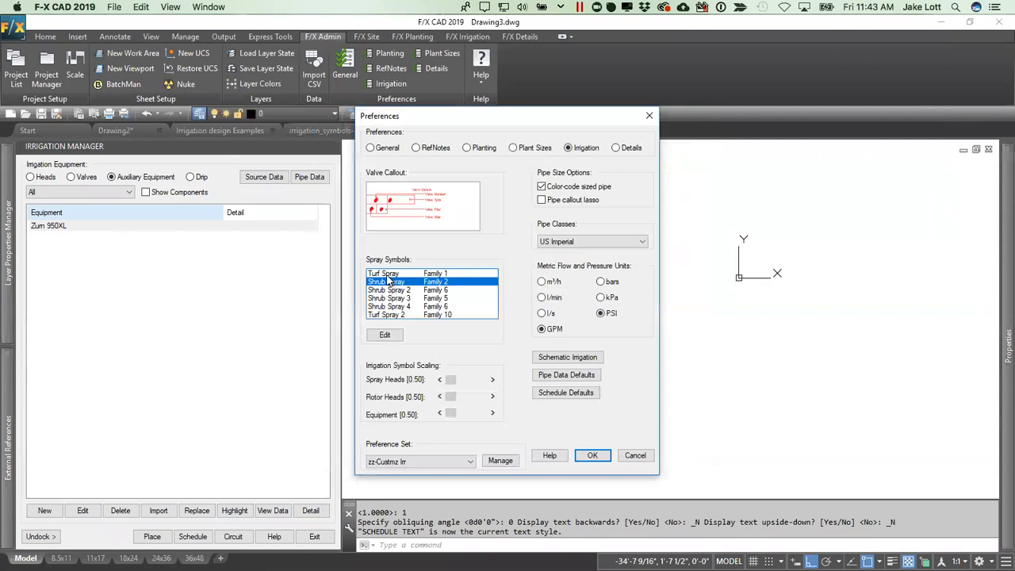
left_click(386, 276)
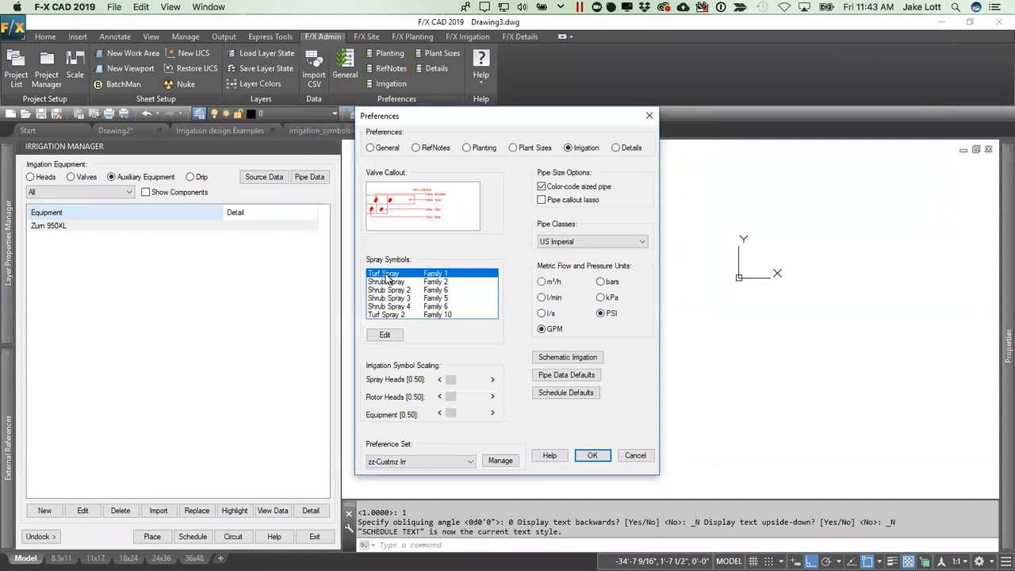
left_click(384, 335)
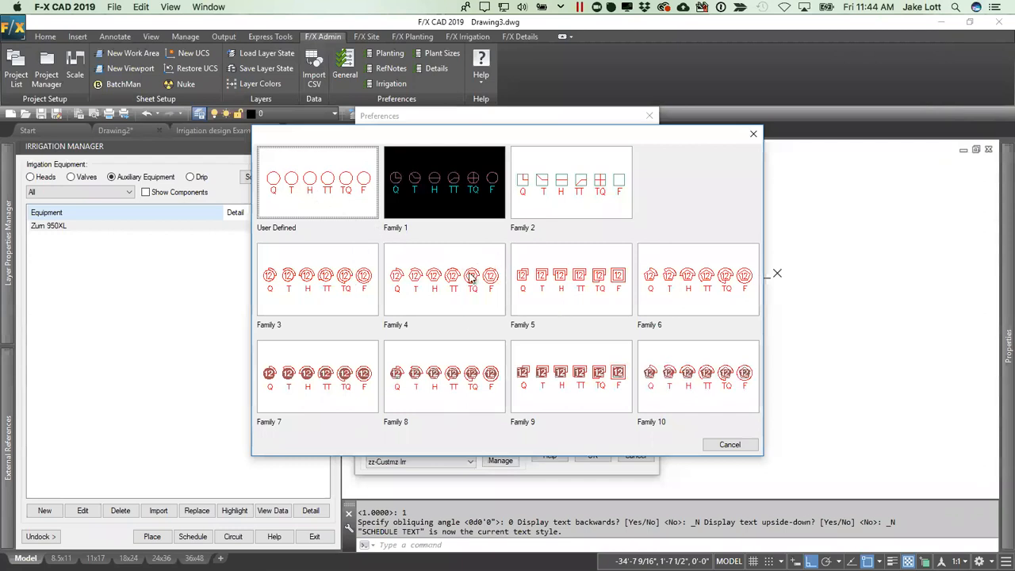
left_click(729, 445)
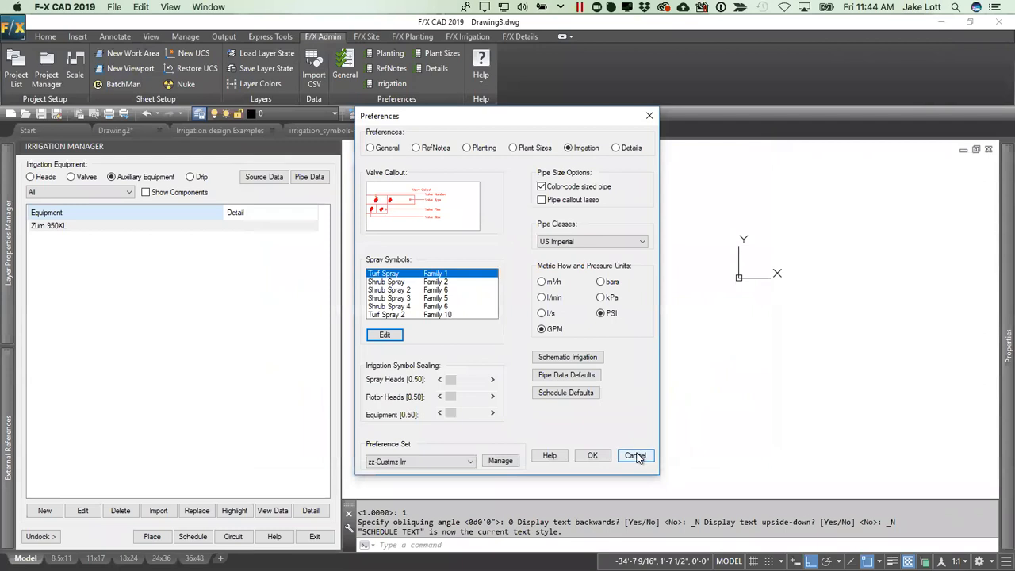
left_click(636, 454)
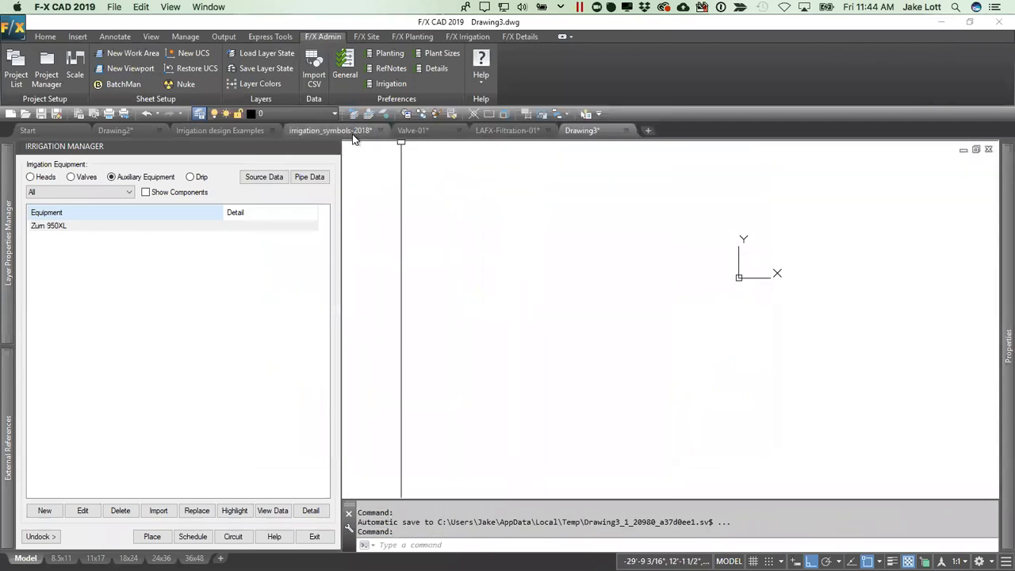
Step: Examine the Family 3 spray head symbols in the irrigation_symbols-2018 drawing, checking the block name label under the 5' radius 60-degree symbol
left_click(329, 130)
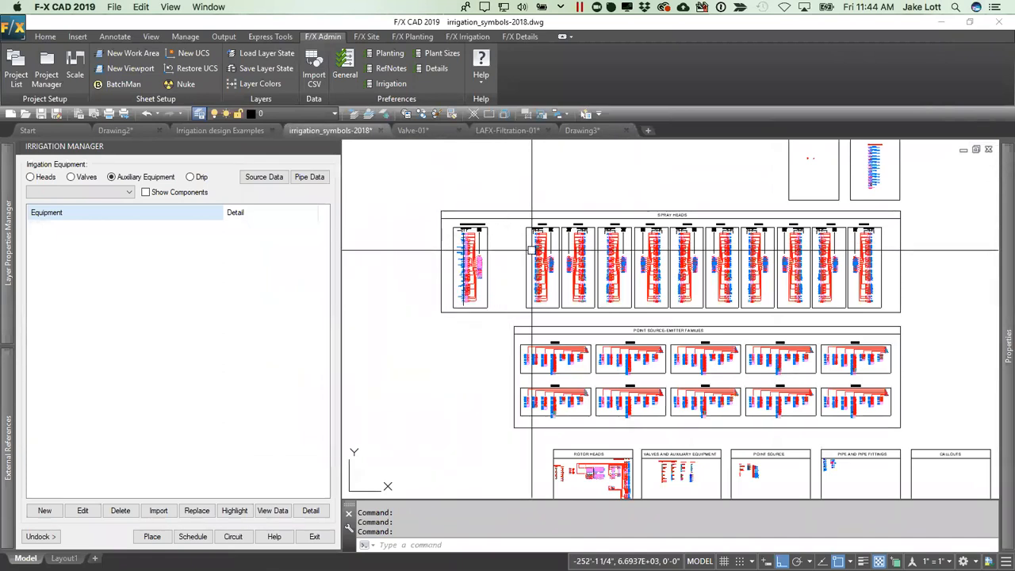
scroll(541, 234, "up", 5)
mouse_move(569, 218)
middle_mouse_down()
mouse_move(535, 246)
mouse_move(505, 236)
mouse_move(338, 236)
middle_mouse_up()
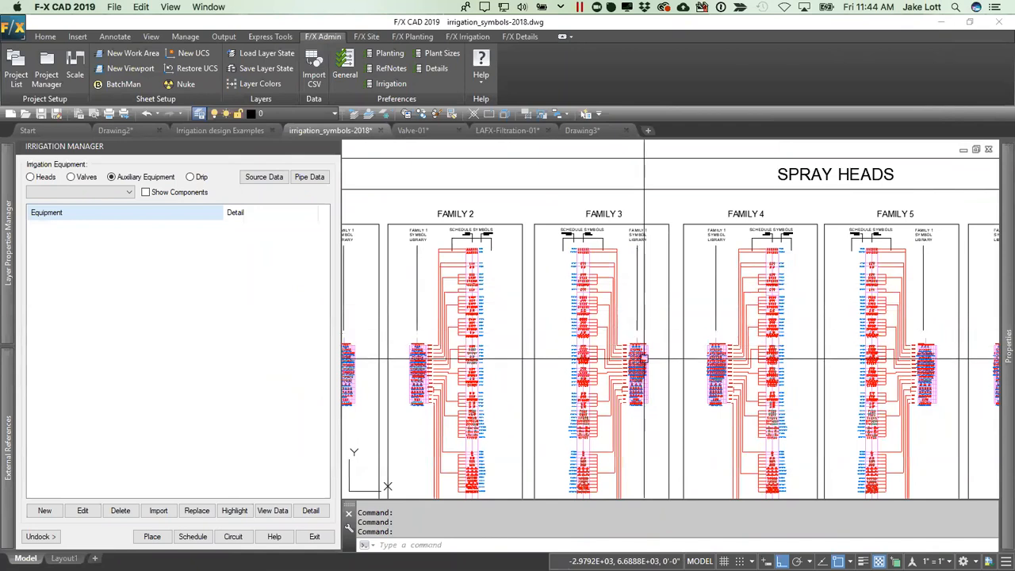
scroll(643, 358, "up", 2)
scroll(644, 358, "up", 6)
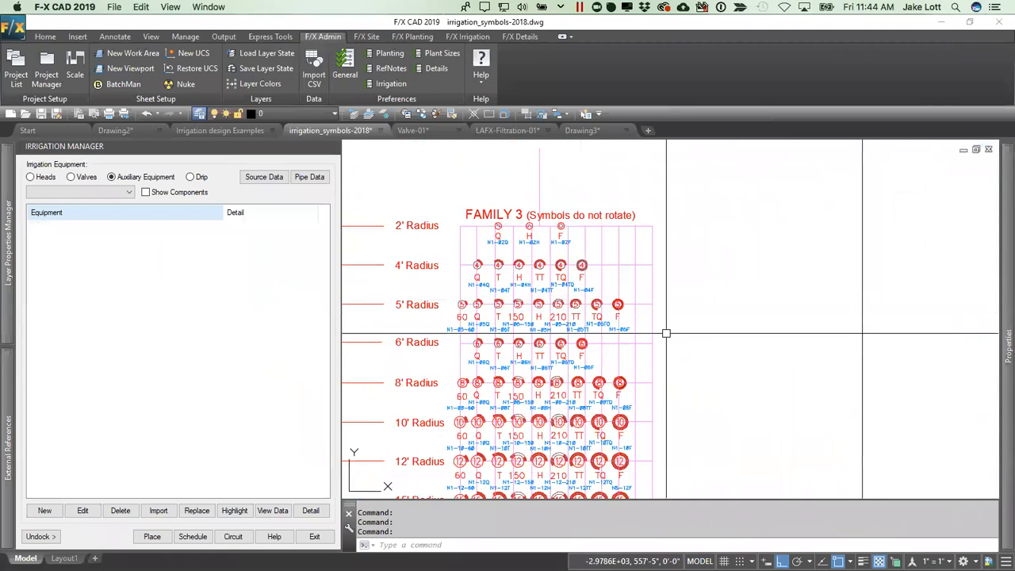
middle_click_drag(677, 341, 647, 328)
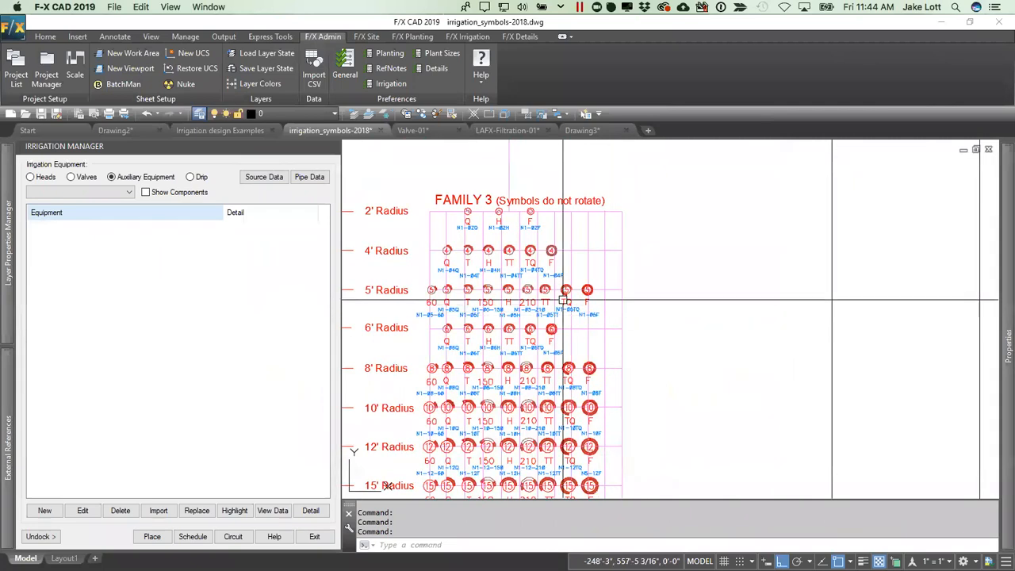
scroll(486, 300, "up", 2)
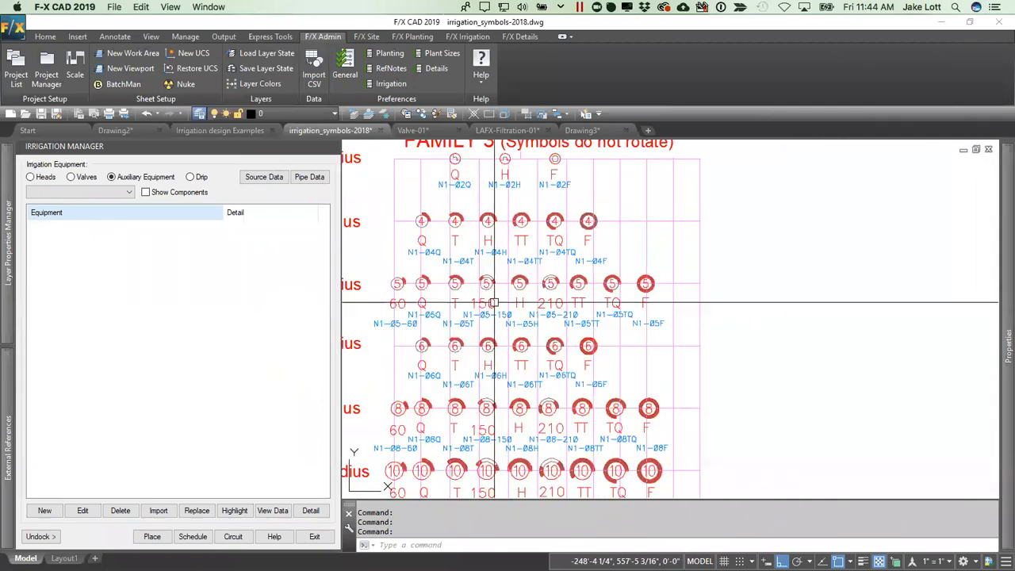
middle_click_drag(491, 402, 535, 346)
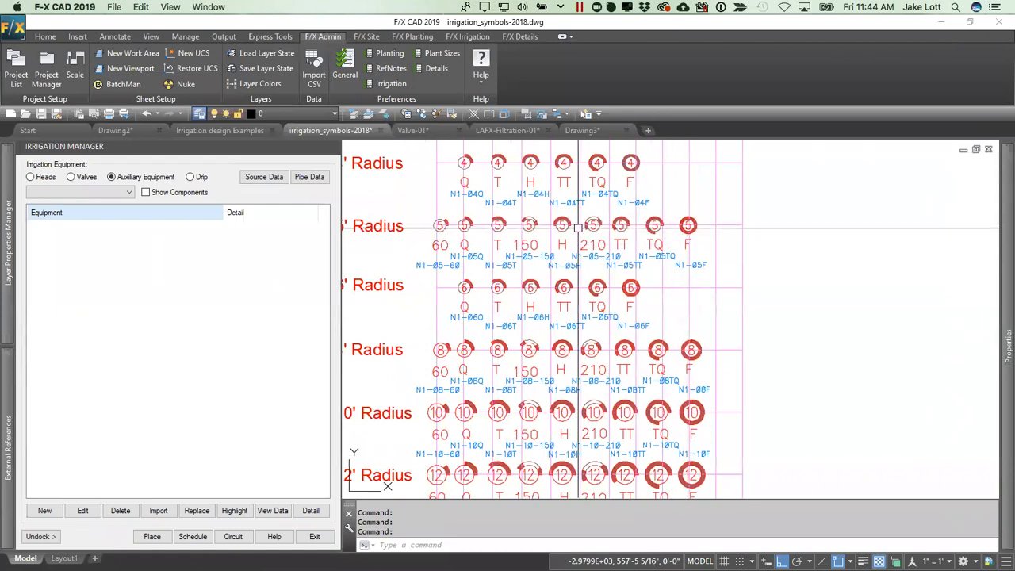
left_click(423, 265)
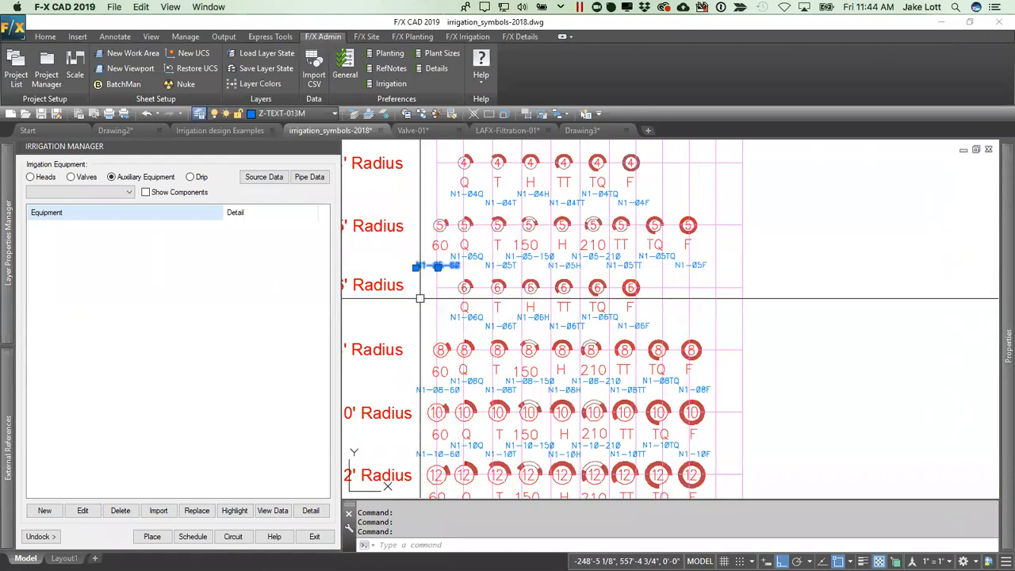
key("Escape")
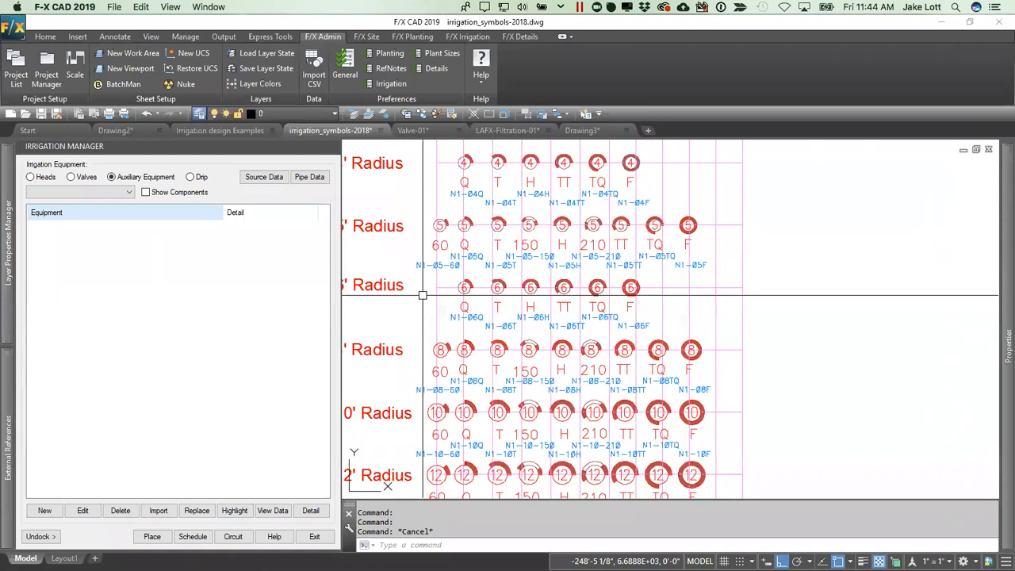
Step: Switch to File Explorer, view the block files in the irrigation spray folder, and return to the symbols drawing
key("alt+Tab")
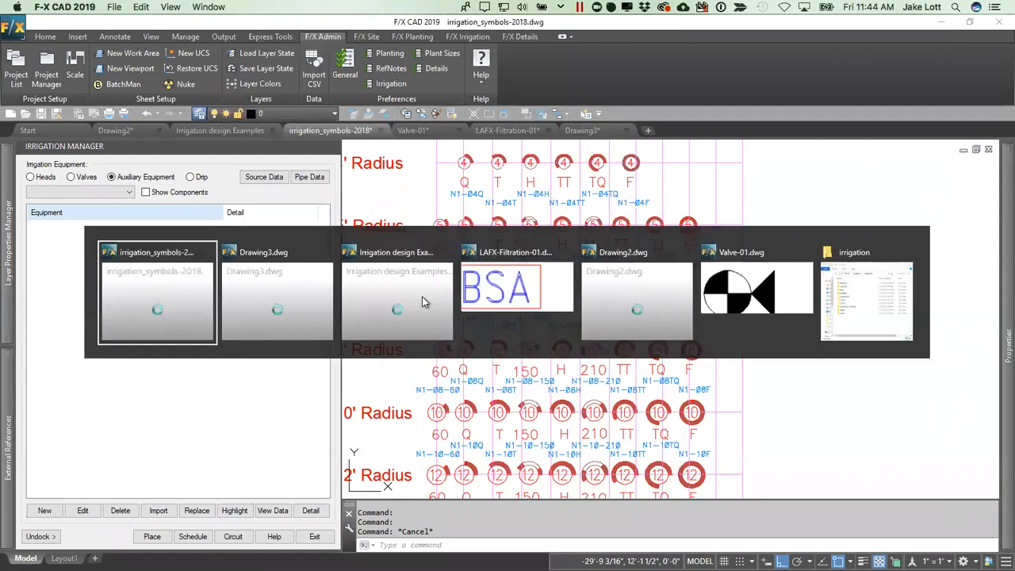
left_click(844, 308)
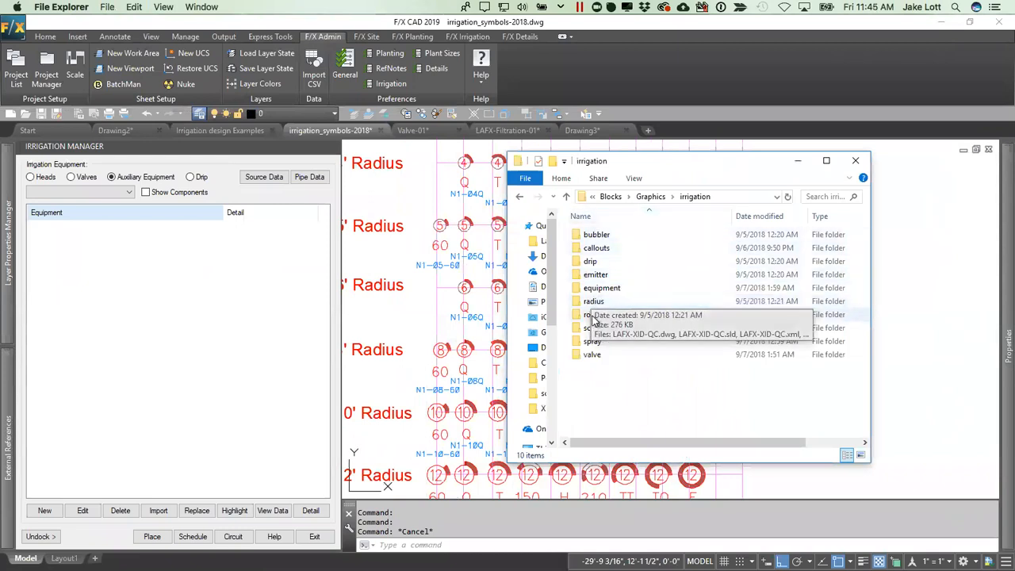
double_click(591, 342)
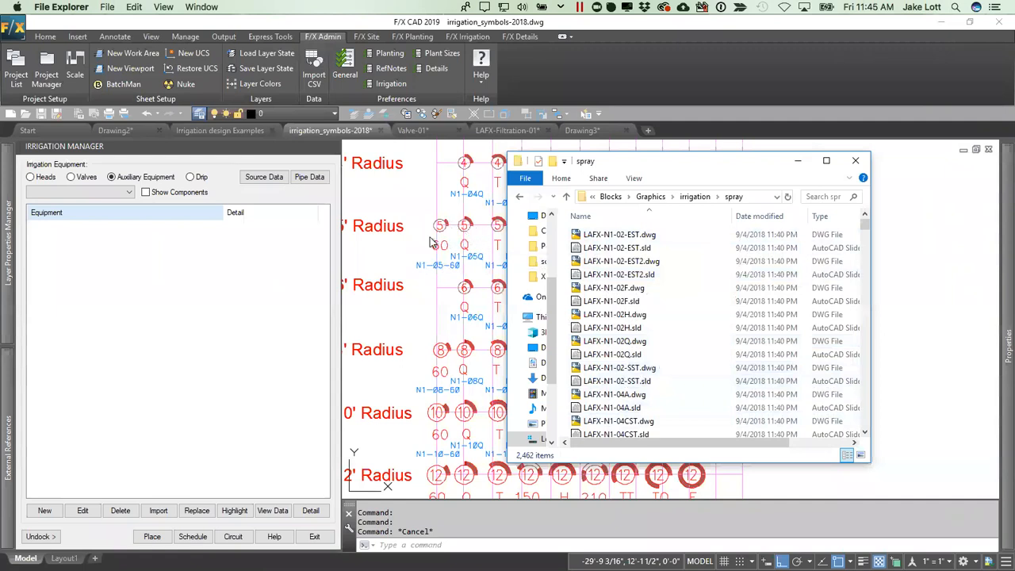
left_click(395, 260)
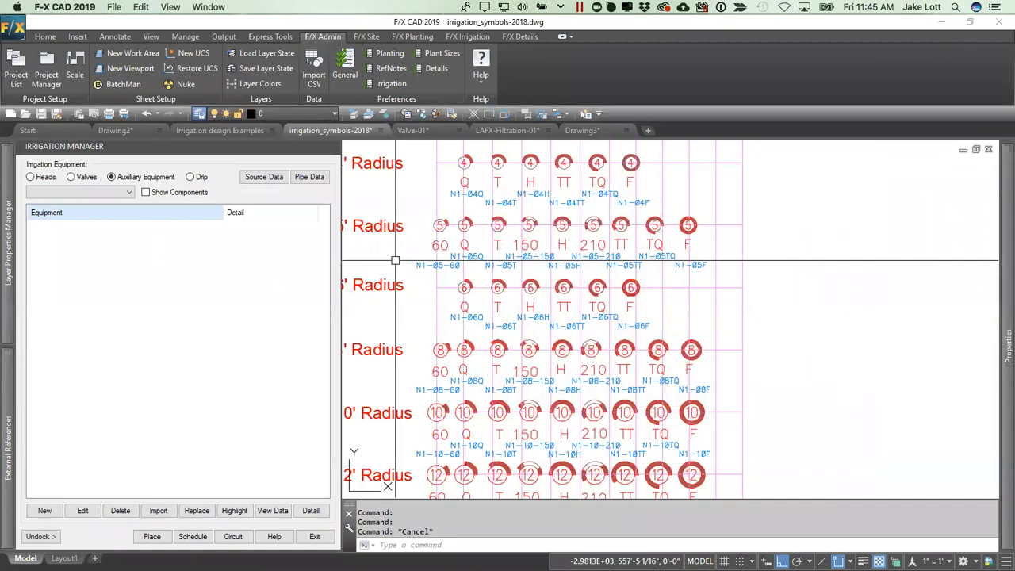
Step: Trace the Family 3 guide line from the 5' Radius row to its schedule symbols and check the N1S-05-4 label
scroll(395, 260, "down", 3)
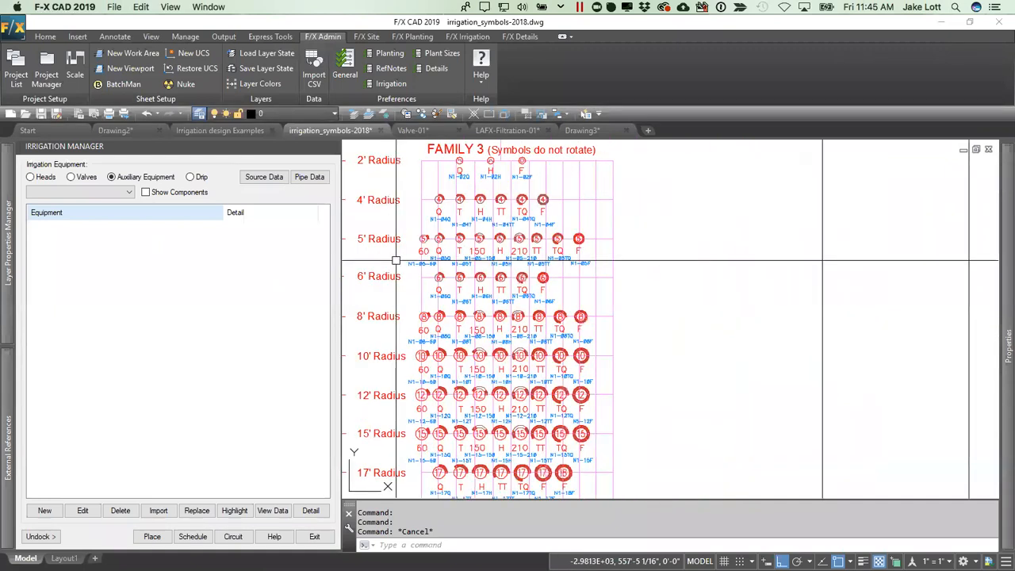
middle_click_drag(396, 267, 538, 284)
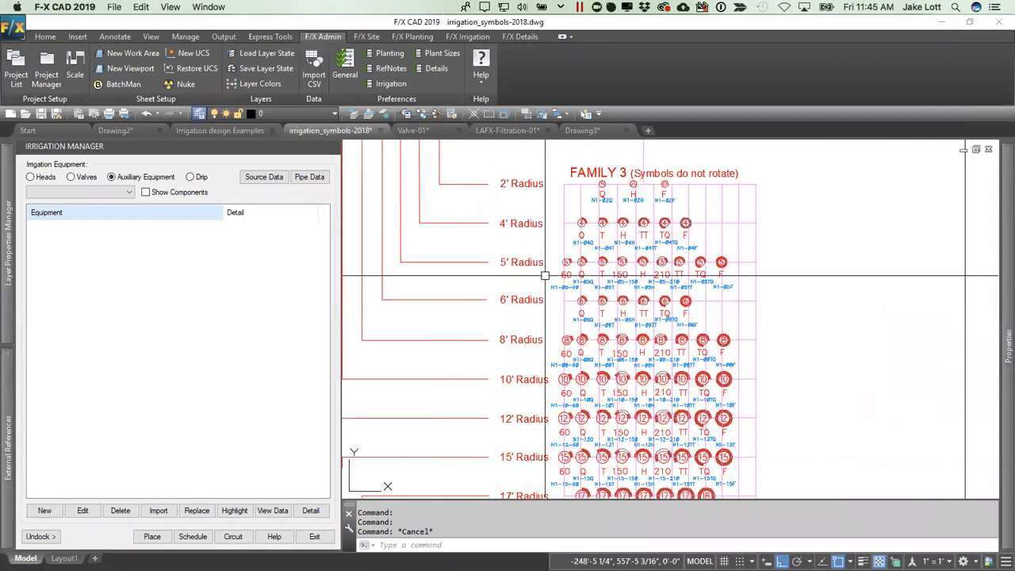
left_click(481, 264)
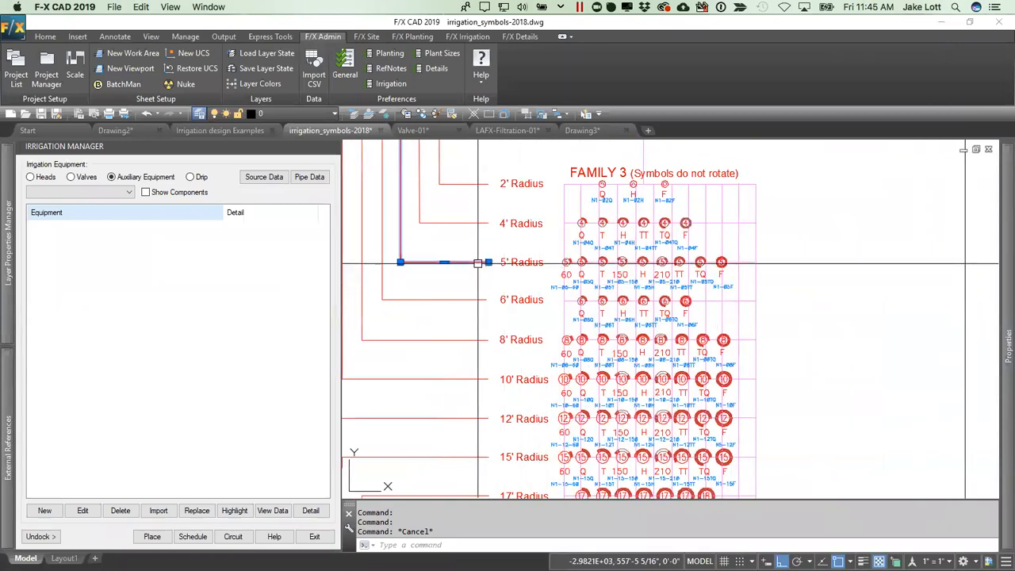
scroll(481, 264, "down", 4)
mouse_move(444, 285)
middle_mouse_down()
mouse_move(466, 307)
mouse_move(531, 309)
mouse_move(554, 445)
middle_mouse_up()
scroll(531, 238, "down", 2)
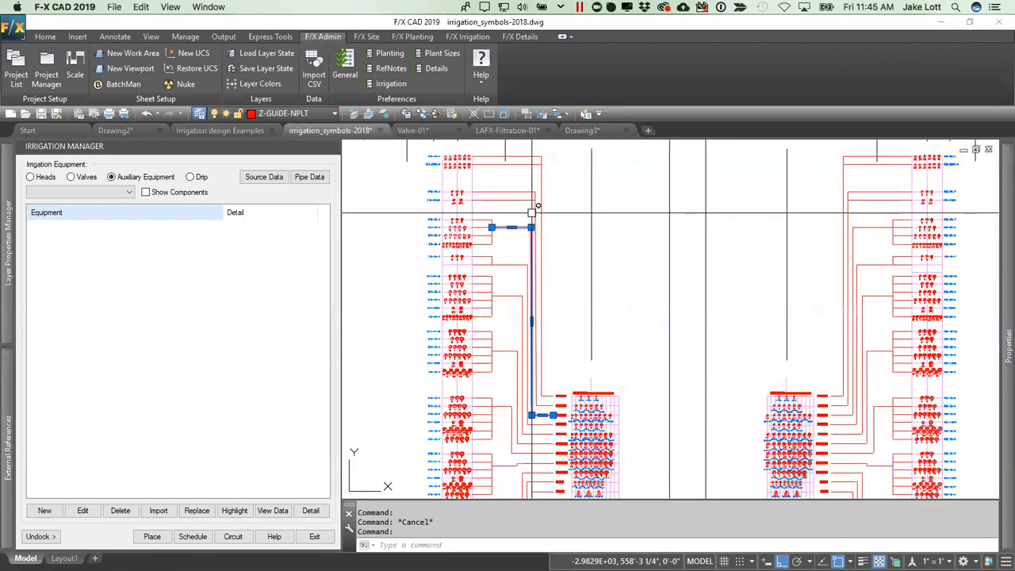
scroll(480, 220, "up", 5)
middle_click_drag(472, 251, 621, 254)
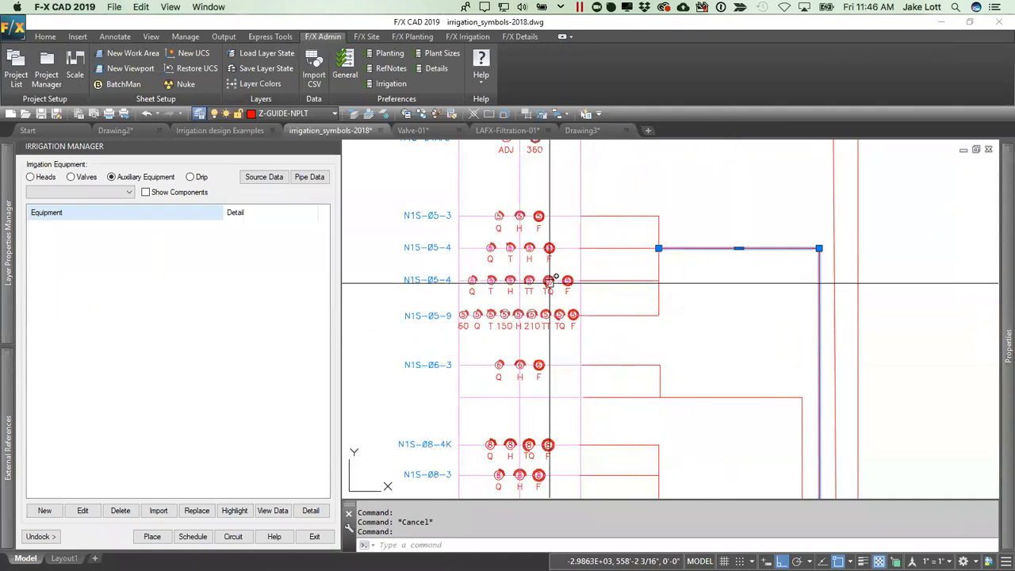
left_click(427, 249)
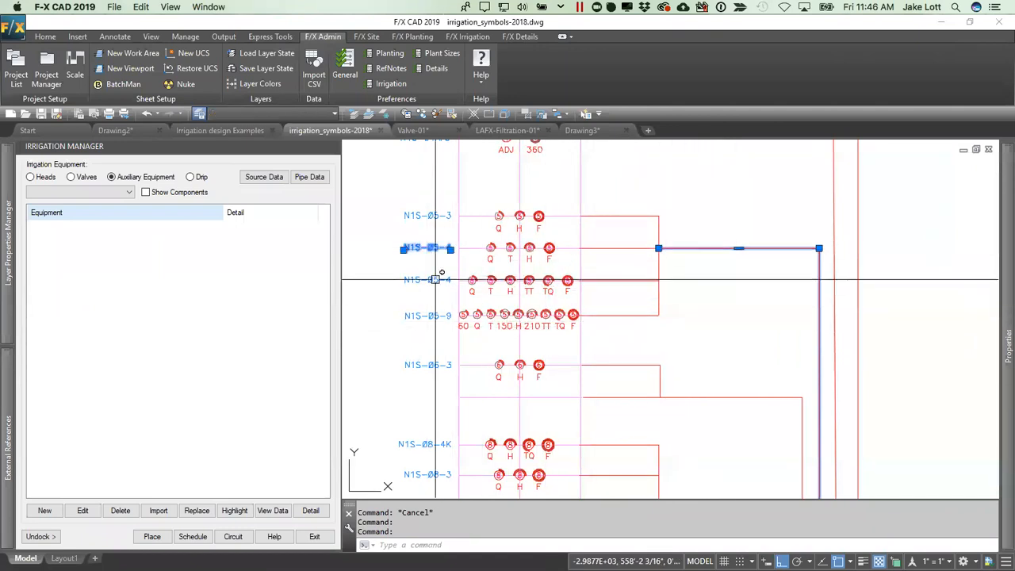
key("Escape")
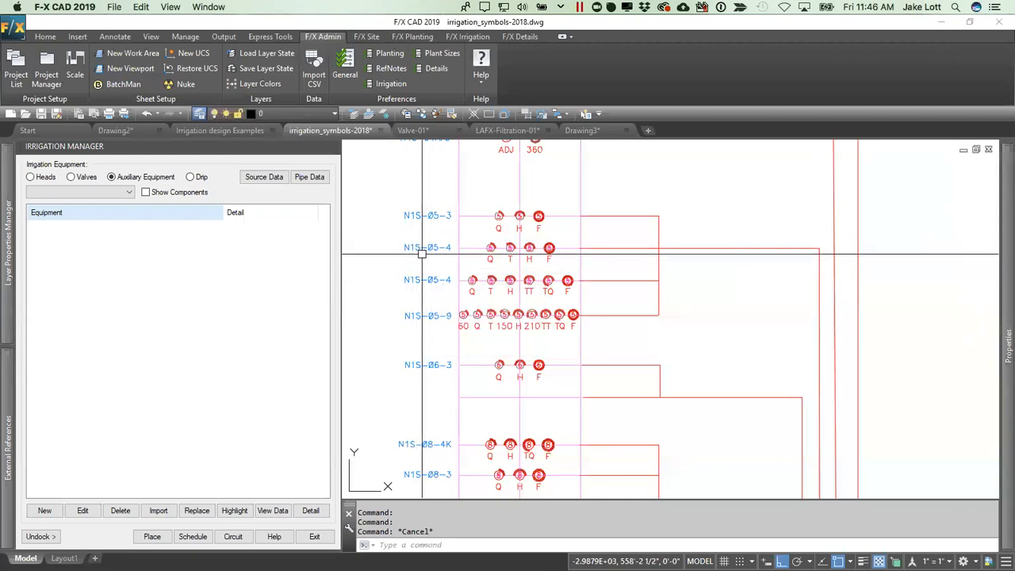
Step: Switch to File Explorer, view the files in the irrigation schedule_symbols folder, and return to the symbols drawing
key("alt+Tab")
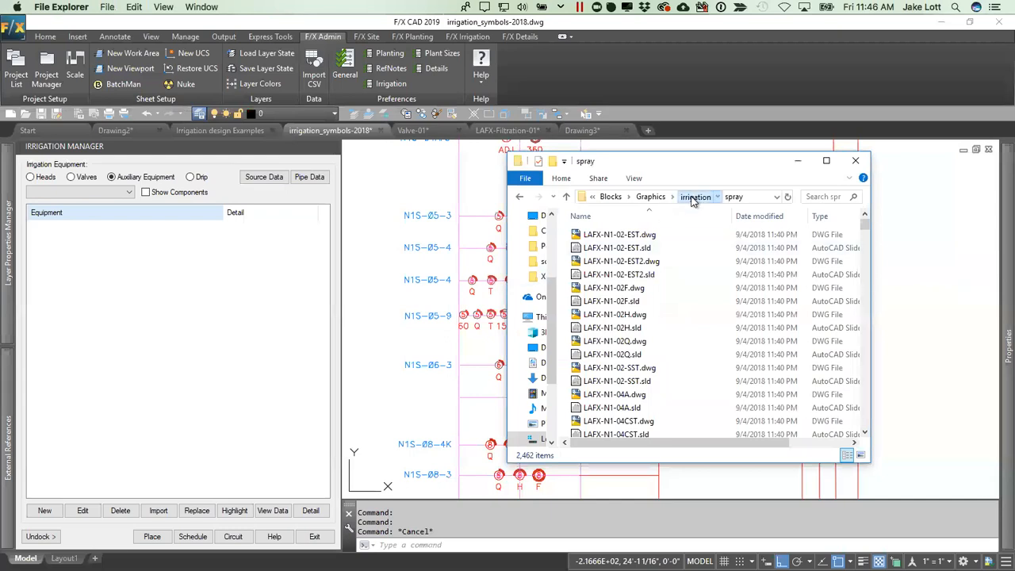
left_click(687, 201)
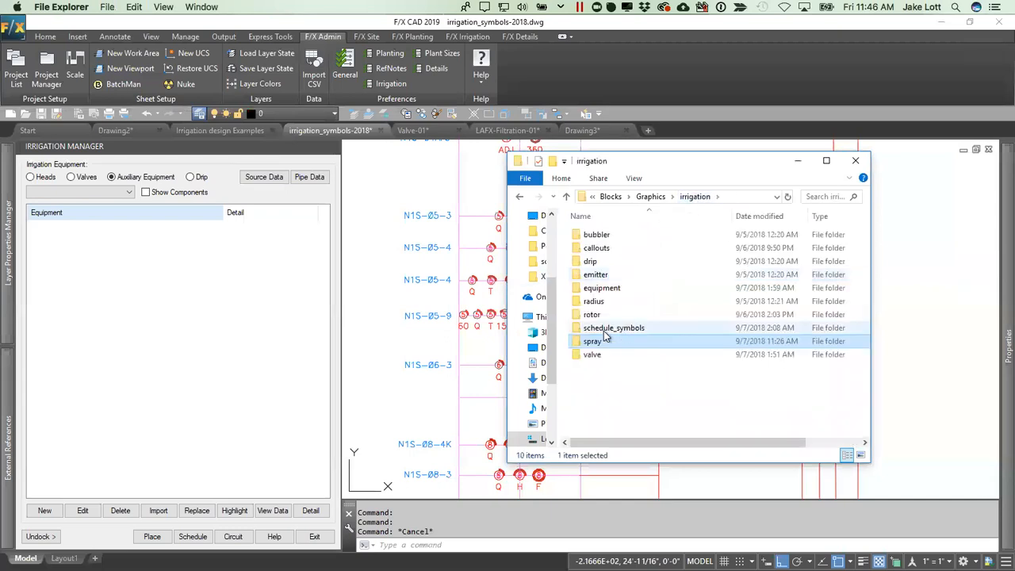
left_click(606, 332)
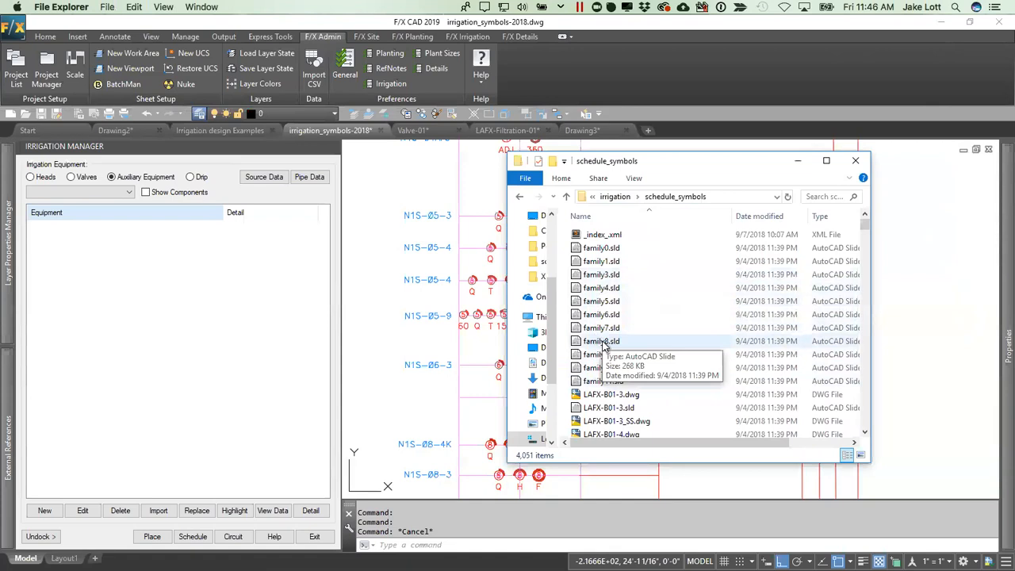
left_click(425, 267)
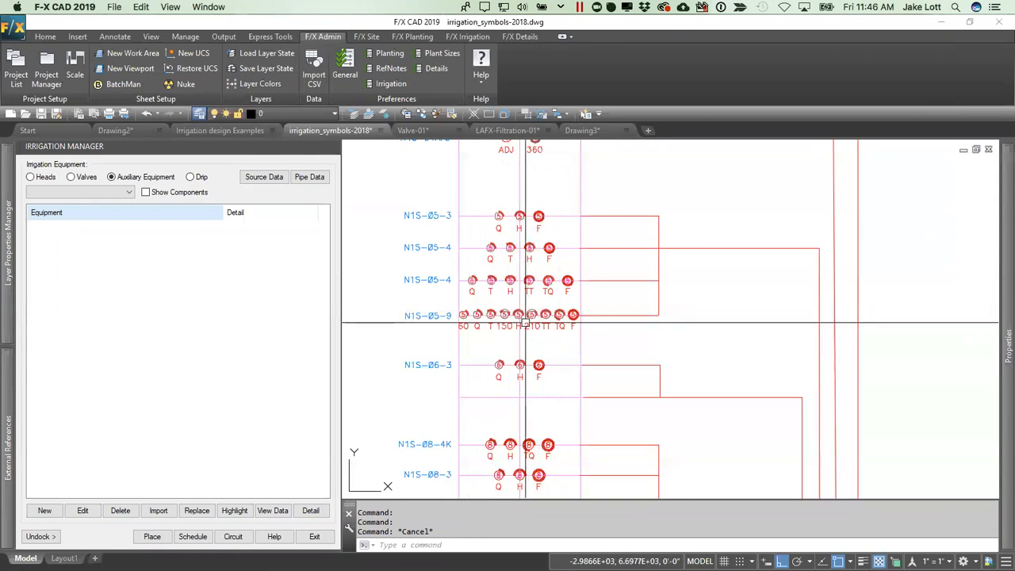
Step: Examine how the Family 3 schedule symbol rows connect to the spray head symbol library
mouse_move(524, 321)
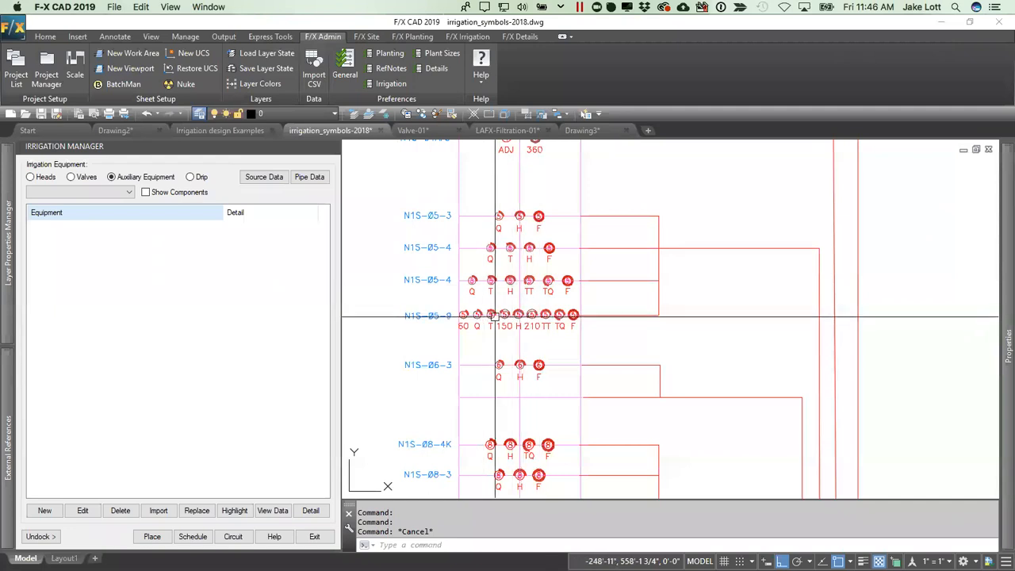
scroll(557, 321, "down", 4)
scroll(558, 321, "down", 3)
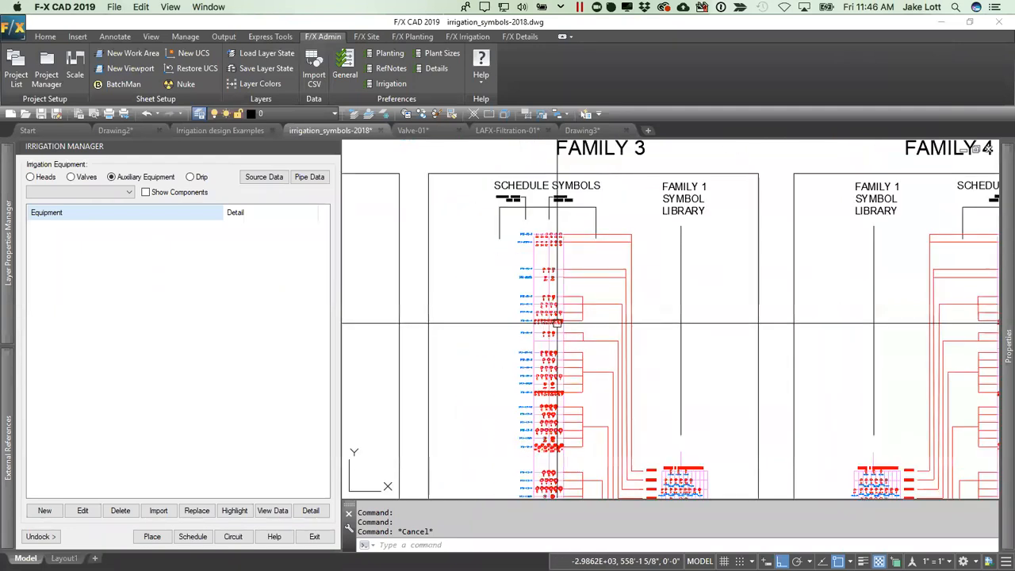
mouse_move(557, 323)
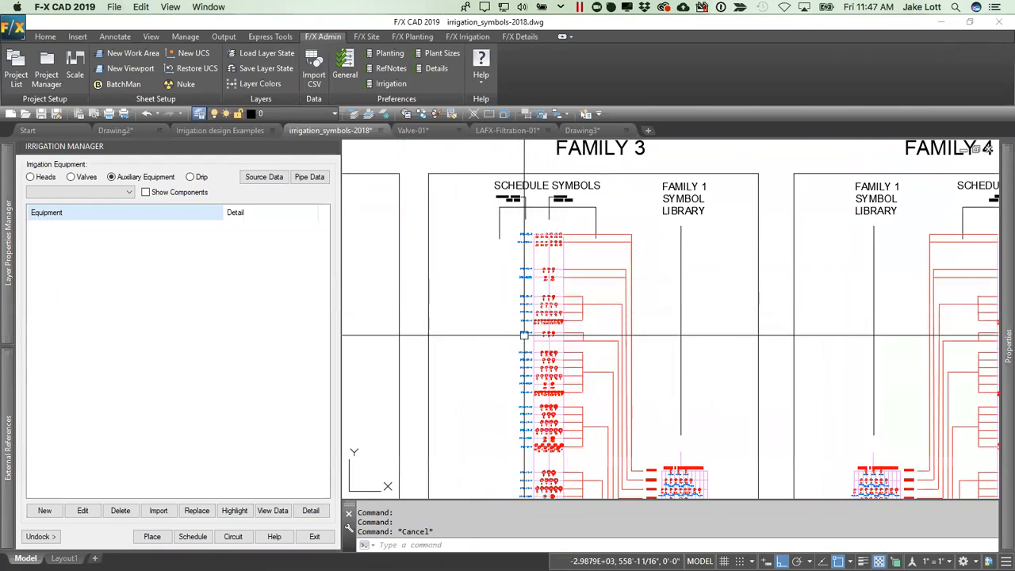
mouse_move(607, 420)
middle_mouse_down()
mouse_move(604, 379)
mouse_move(552, 297)
middle_mouse_up()
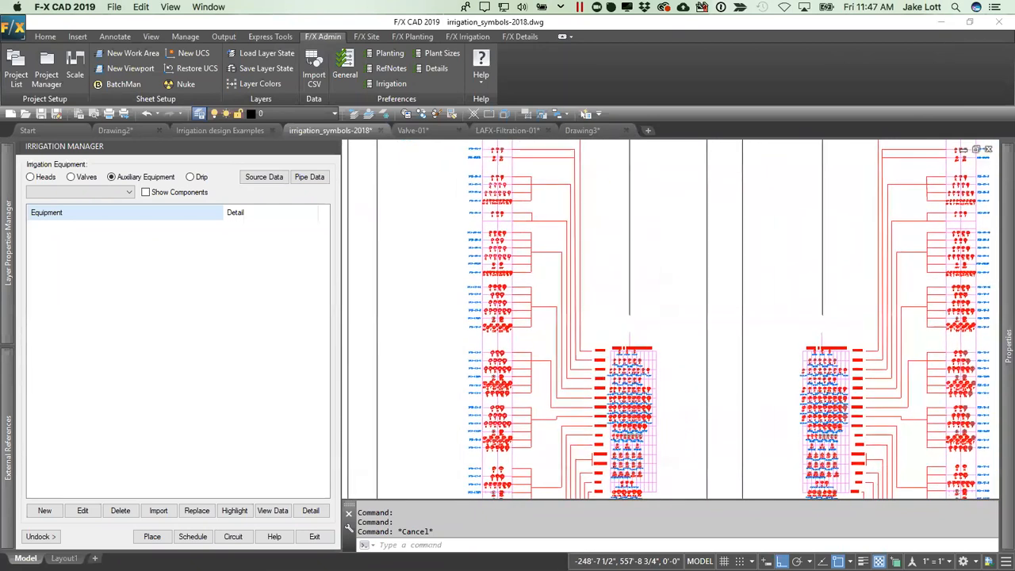
Step: Locate the rotor heads section below the point source-emitter families and examine its single and double attribute symbols
scroll(545, 334, "down", 5)
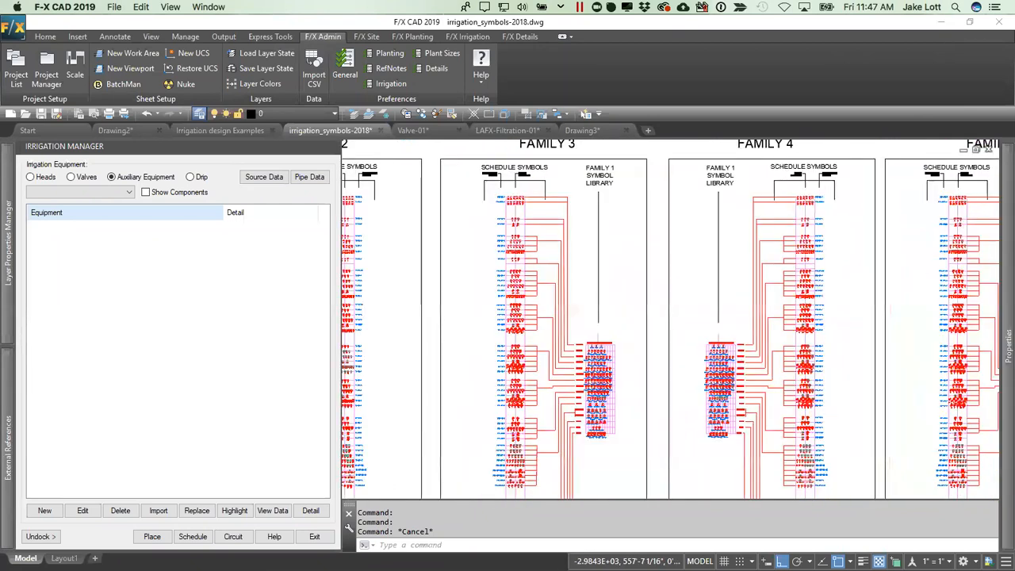
scroll(545, 337, "down", 2)
middle_click_drag(539, 376, 531, 237)
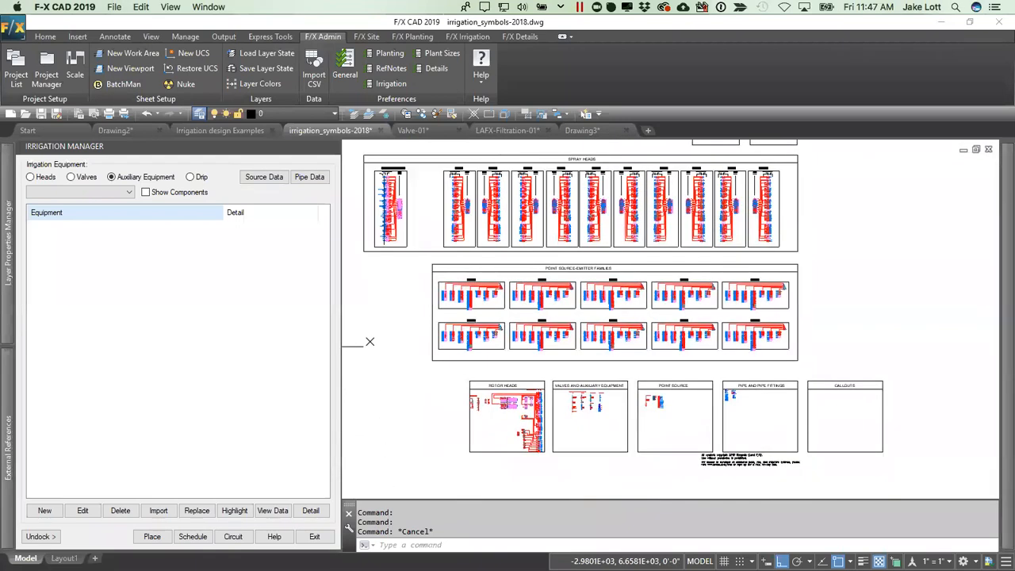
scroll(545, 361, "up", 2)
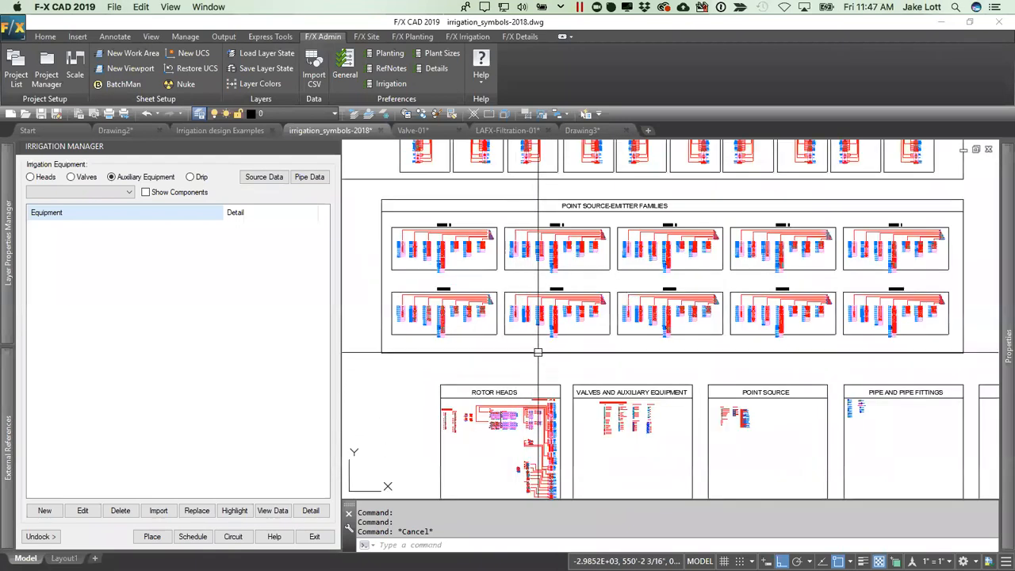
scroll(510, 412, "up", 3)
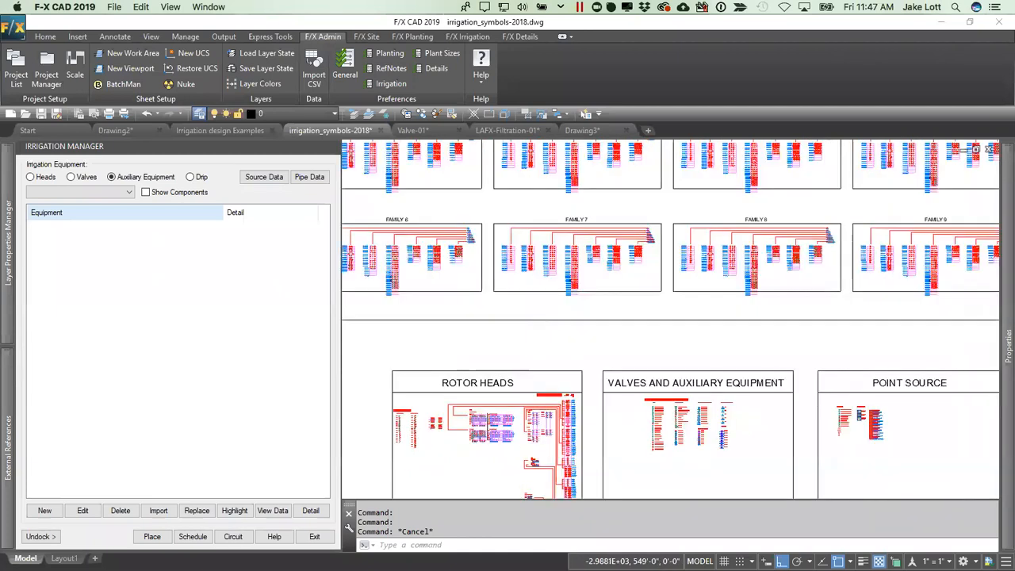
scroll(510, 412, "up", 3)
mouse_move(565, 440)
middle_mouse_down()
mouse_move(537, 349)
mouse_move(562, 331)
mouse_move(952, 312)
middle_mouse_up()
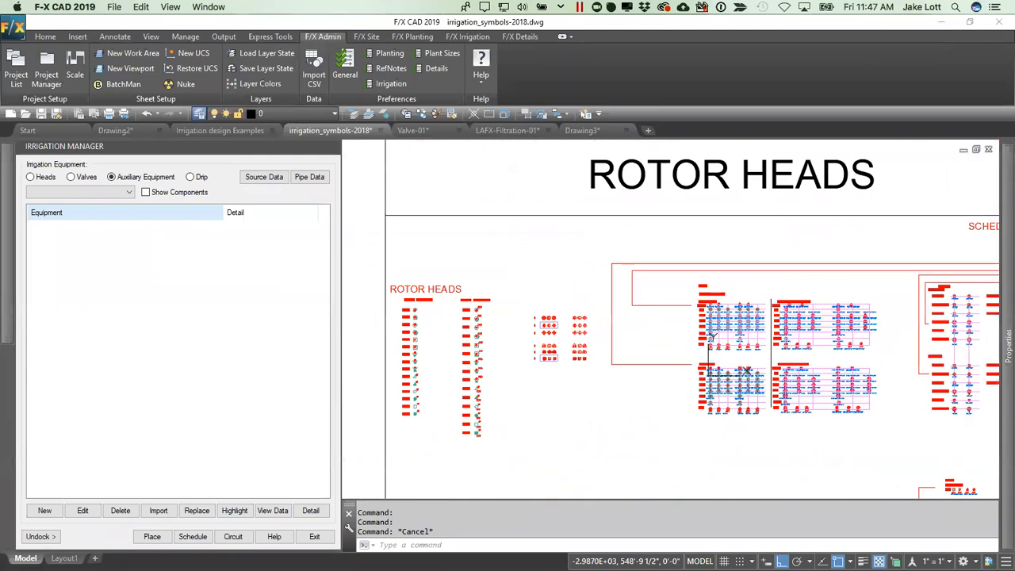
scroll(425, 301, "up", 4)
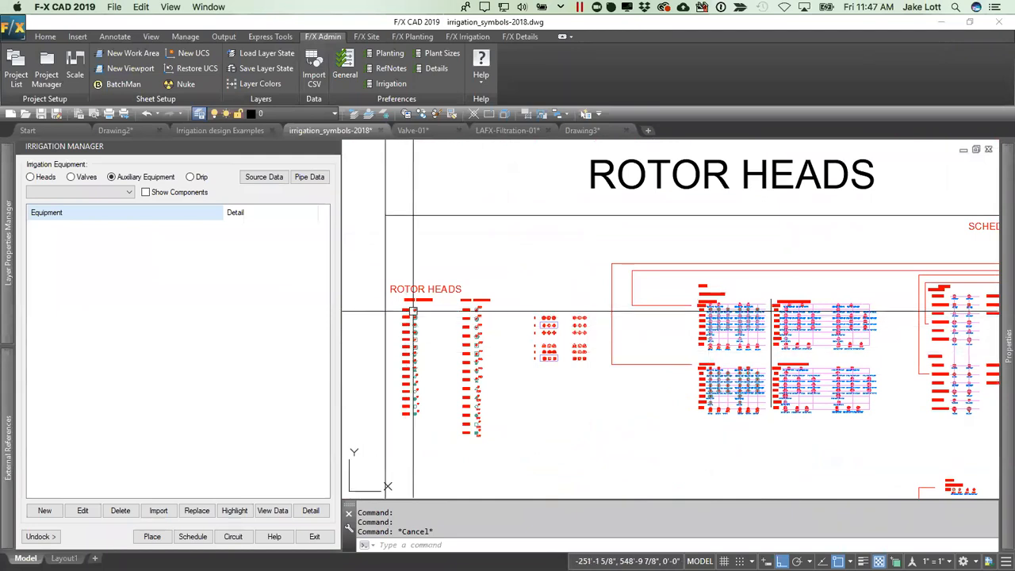
scroll(436, 333, "up", 2)
mouse_move(497, 348)
middle_mouse_down()
mouse_move(512, 351)
mouse_move(584, 319)
mouse_move(579, 312)
middle_mouse_up()
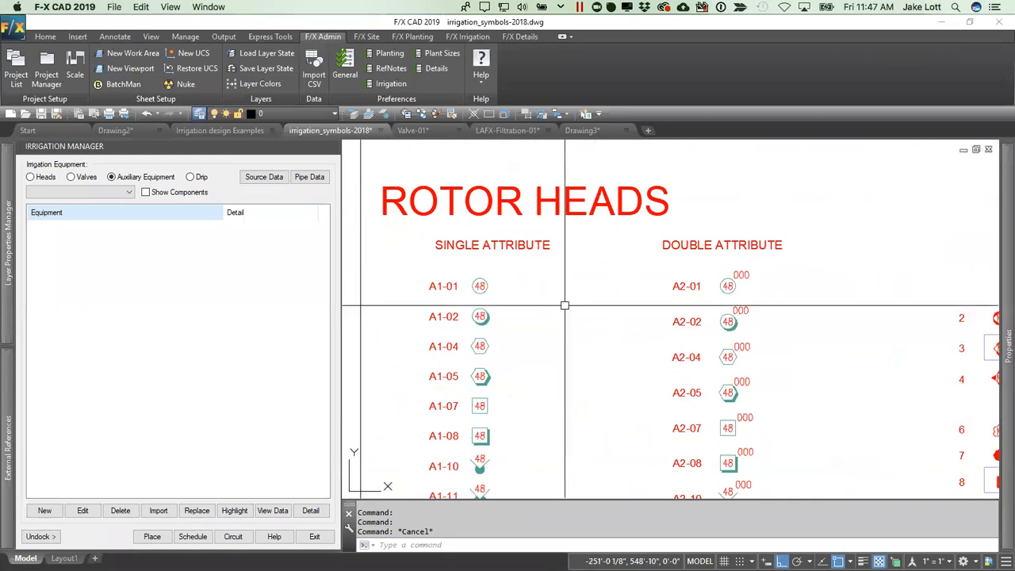
Step: Examine the layout of the rotor heads section with its schedule symbols and the adjacent valves and auxiliary equipment section
scroll(561, 311, "down", 5)
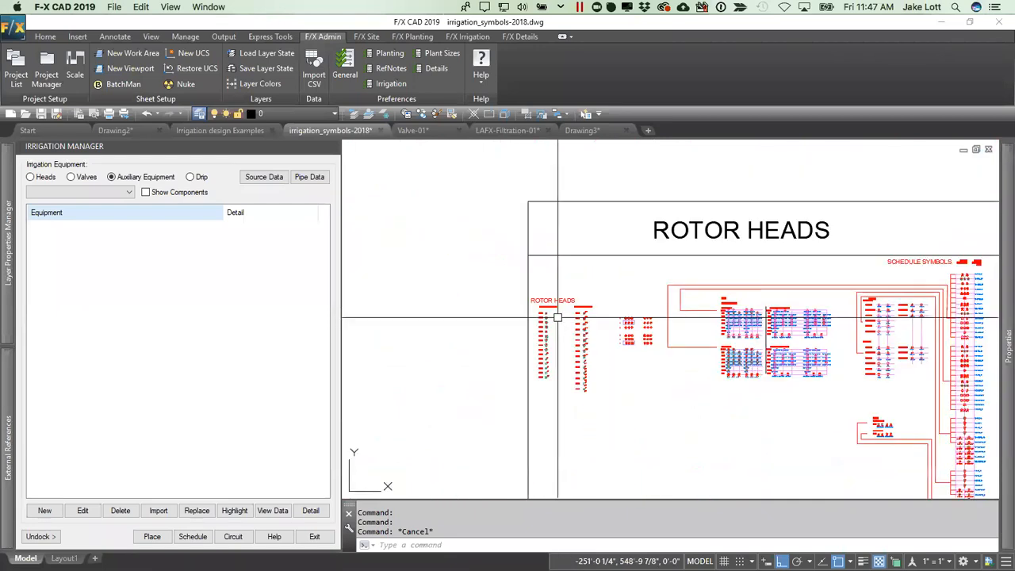
middle_click_drag(714, 364, 520, 306)
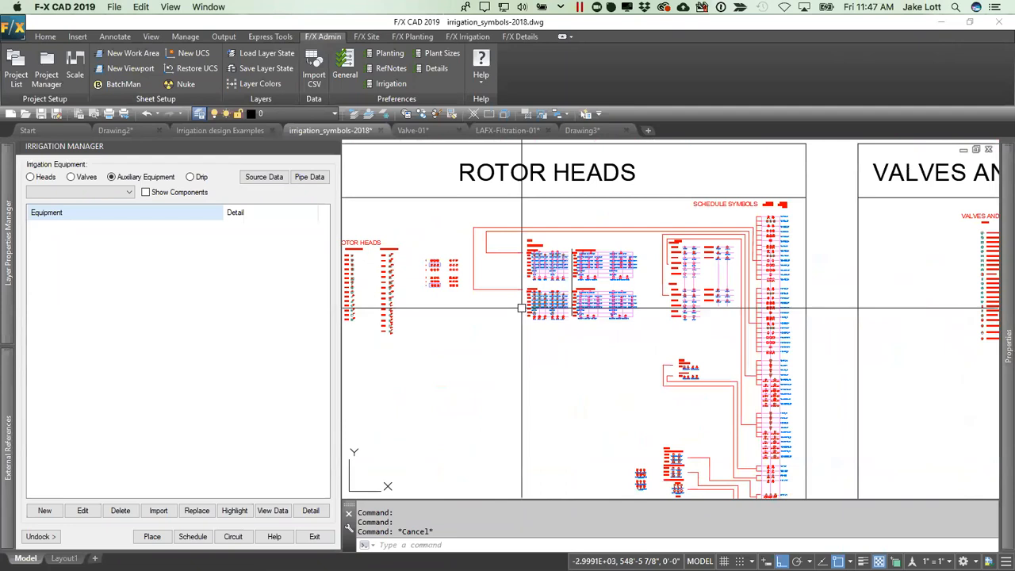
scroll(577, 317, "down", 4)
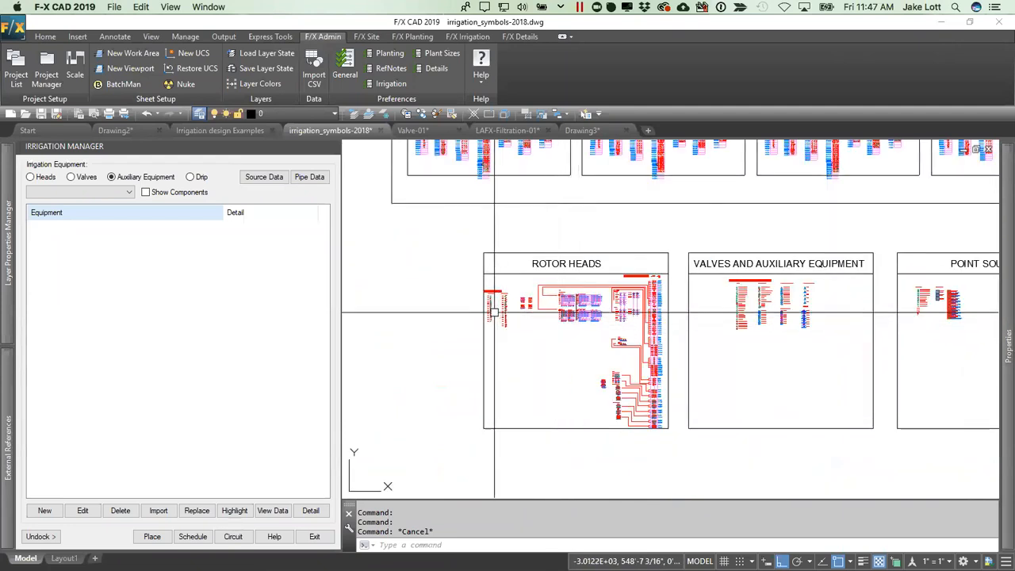
mouse_move(495, 322)
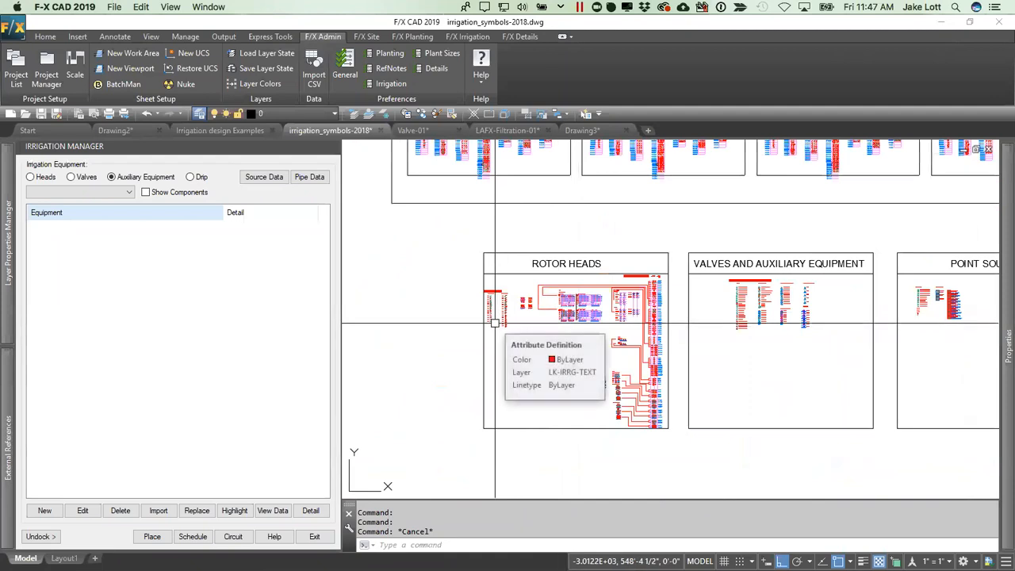
scroll(507, 314, "up", 4)
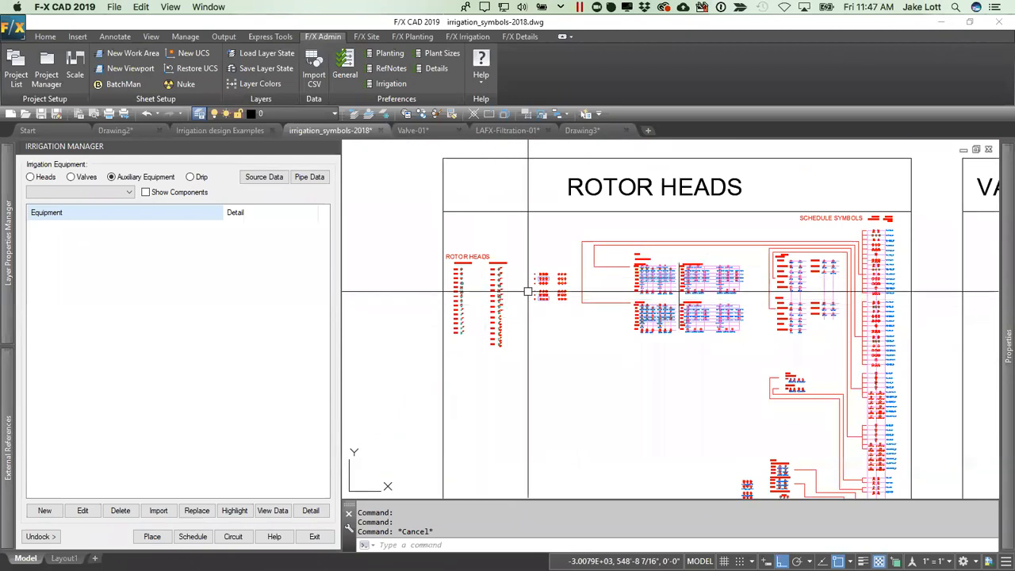
scroll(539, 325, "down", 2)
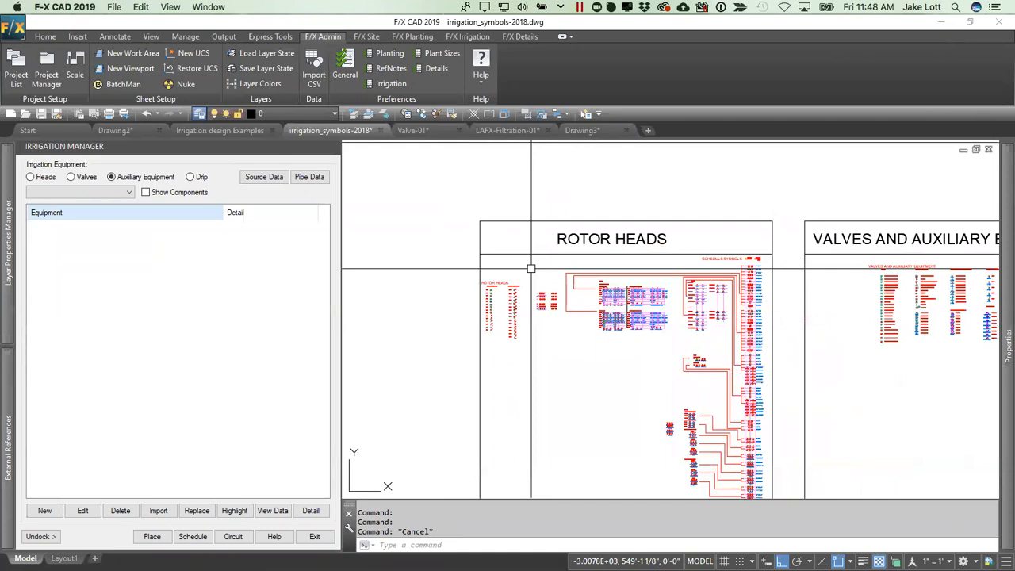
mouse_move(1008, 341)
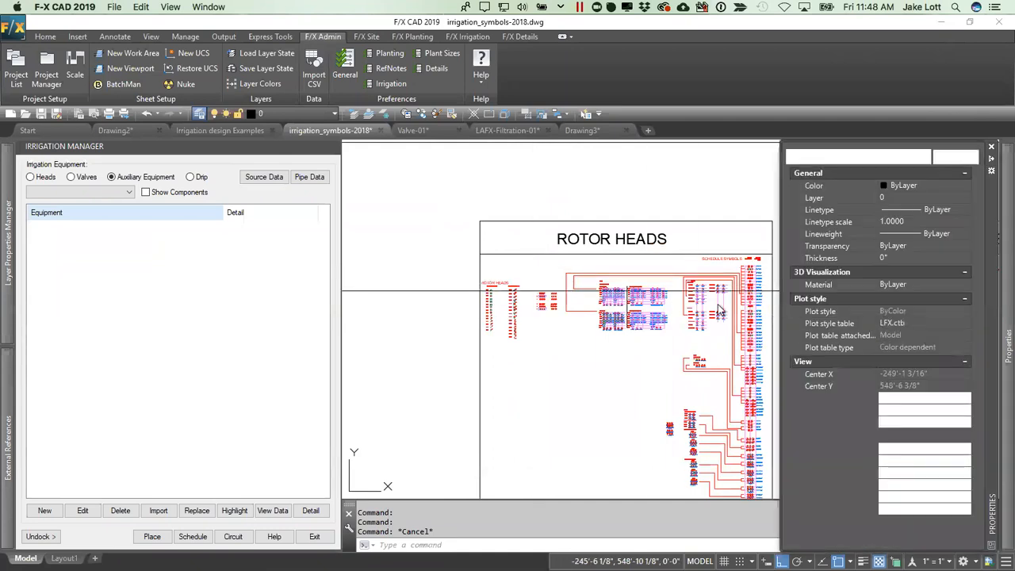
middle_click_drag(655, 280, 522, 255)
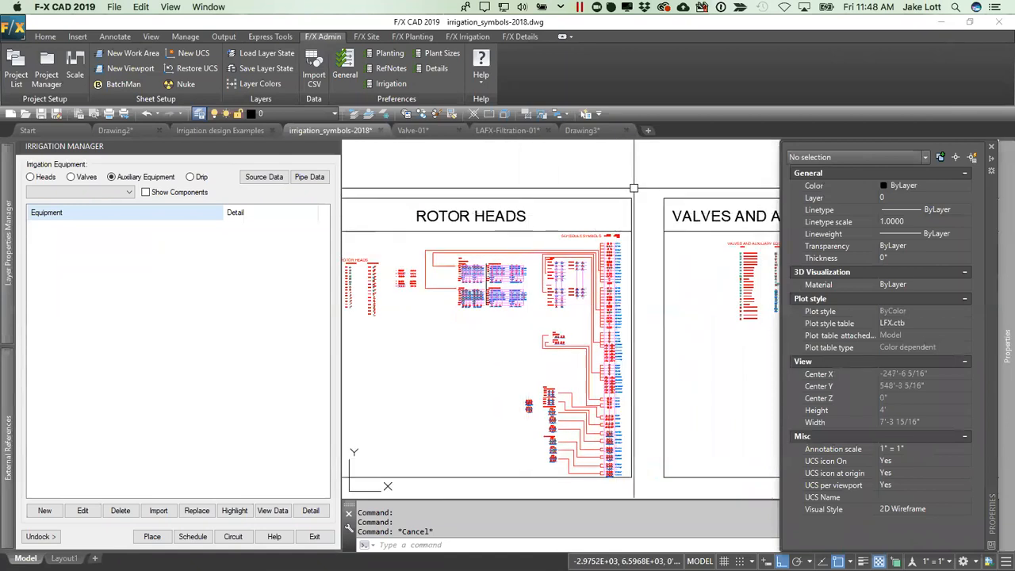
scroll(631, 187, "down", 3)
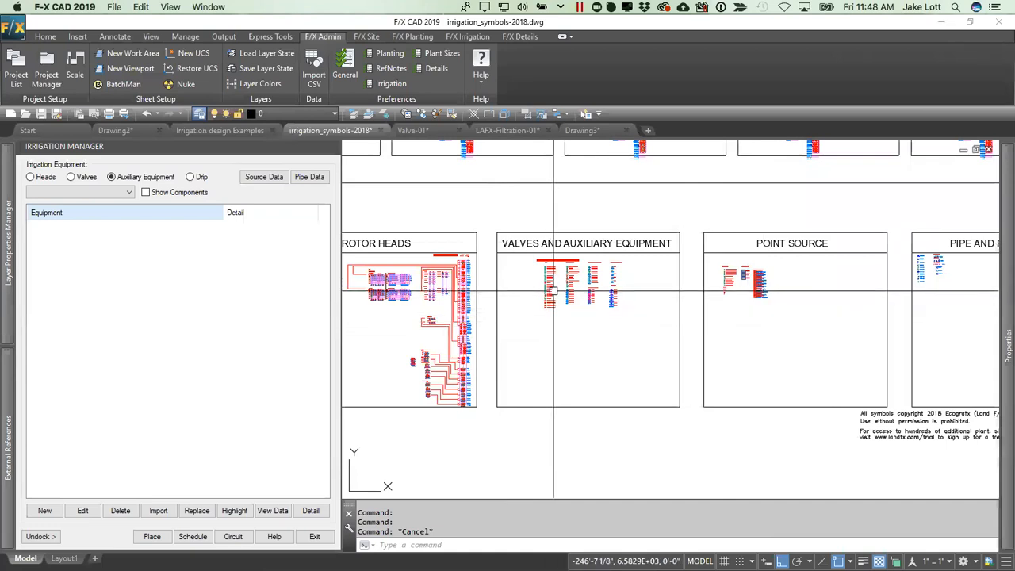
mouse_move(553, 292)
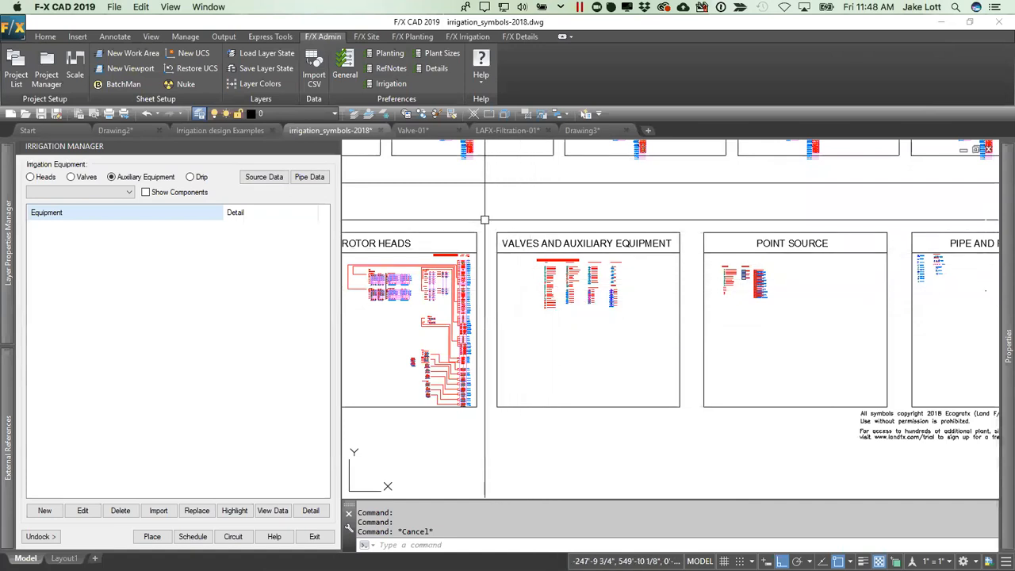
Step: Switch to Drawing3 and open the irrigation preferences
left_click(587, 130)
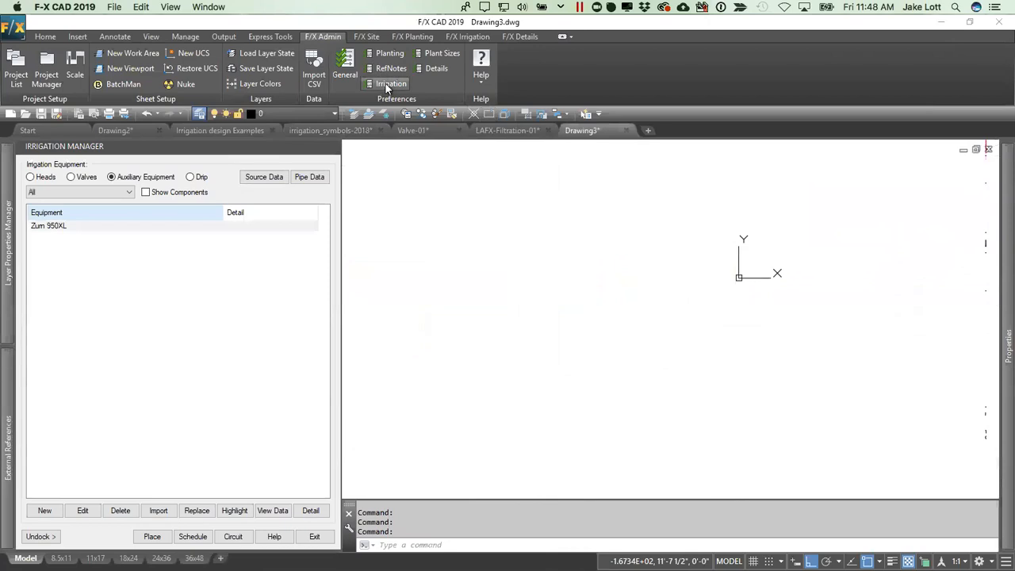
left_click(388, 84)
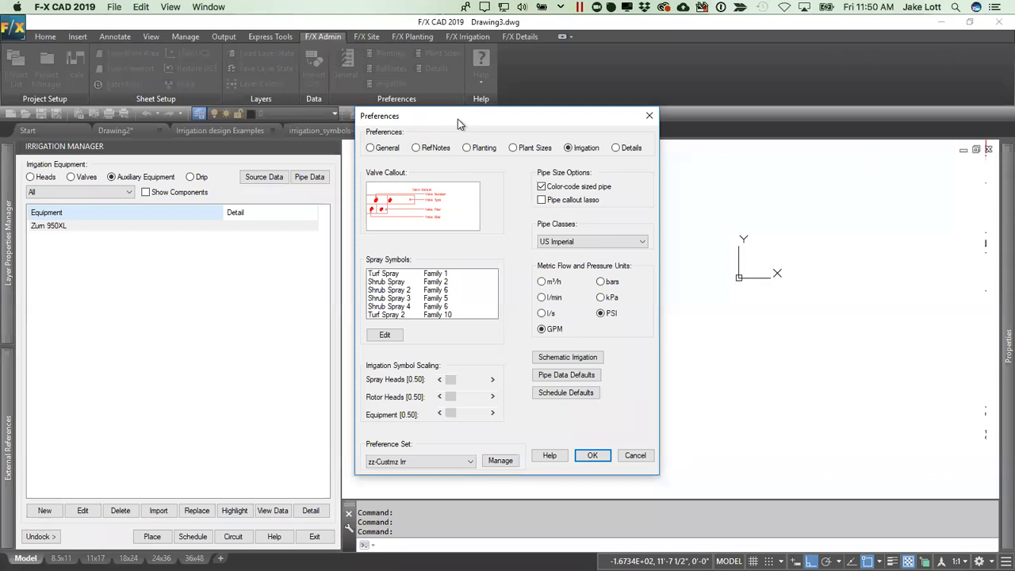
left_click_drag(482, 118, 516, 100)
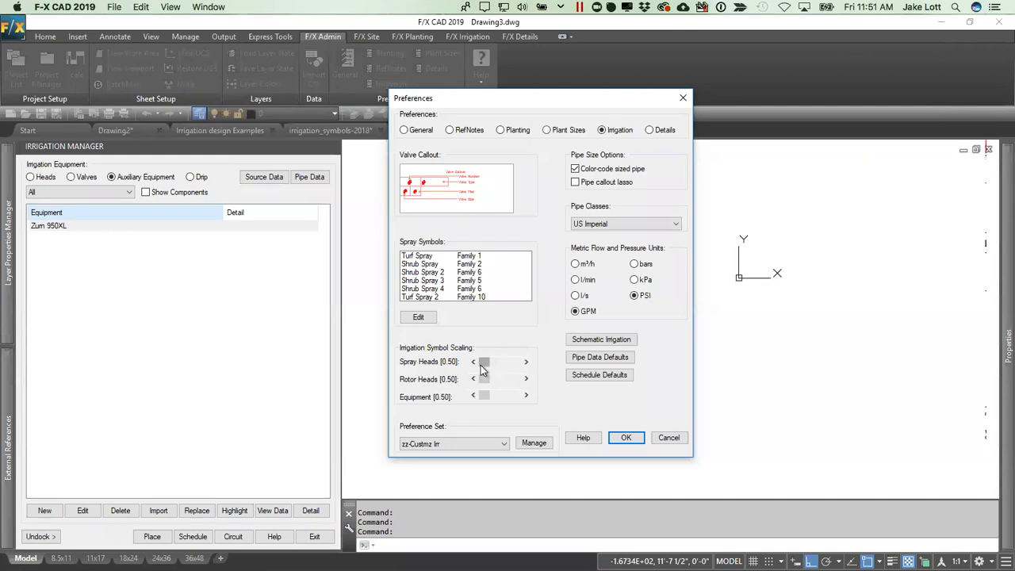
Step: Try raising the spray head symbol scaling by three increments and lower it by the same amount
left_click(525, 361)
left_click(526, 361)
left_click(525, 361)
left_click(473, 362)
left_click(473, 362)
left_click(473, 362)
Step: Load the Imperial preference set and review its default pipe data for lateral, mainline and sleeve pipes
left_click(502, 443)
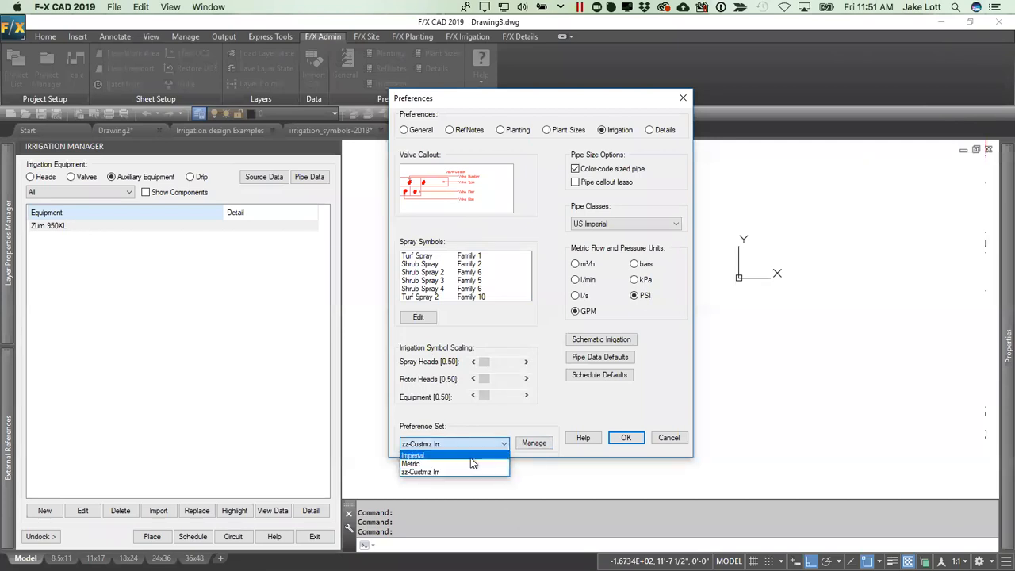
left_click(470, 458)
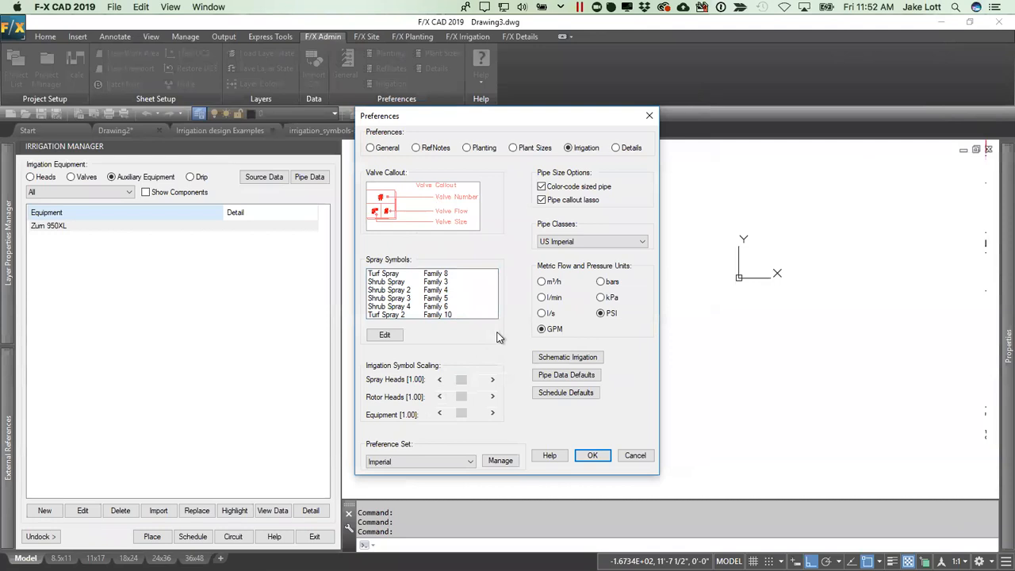
left_click(557, 377)
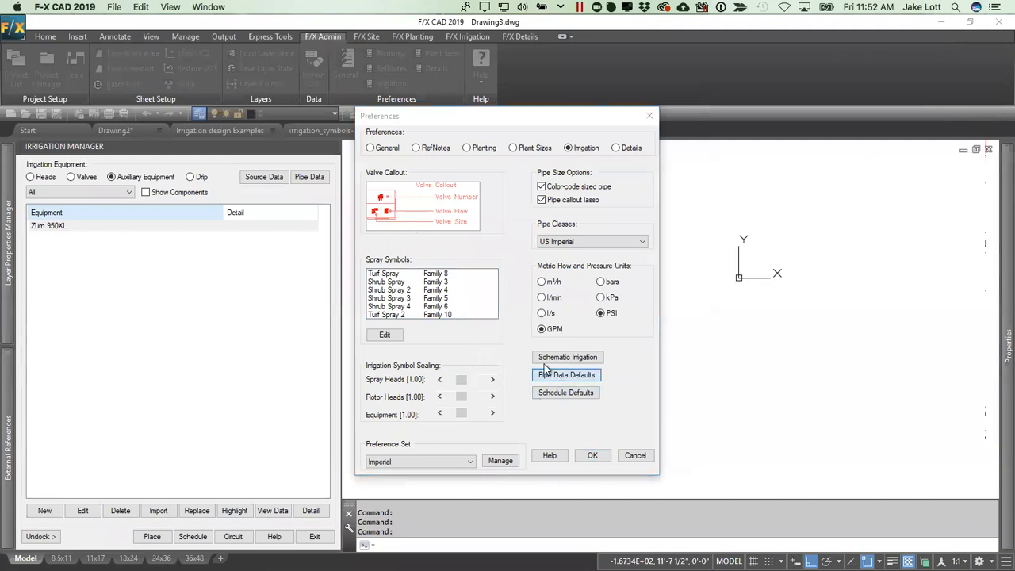
left_click_drag(576, 243, 485, 146)
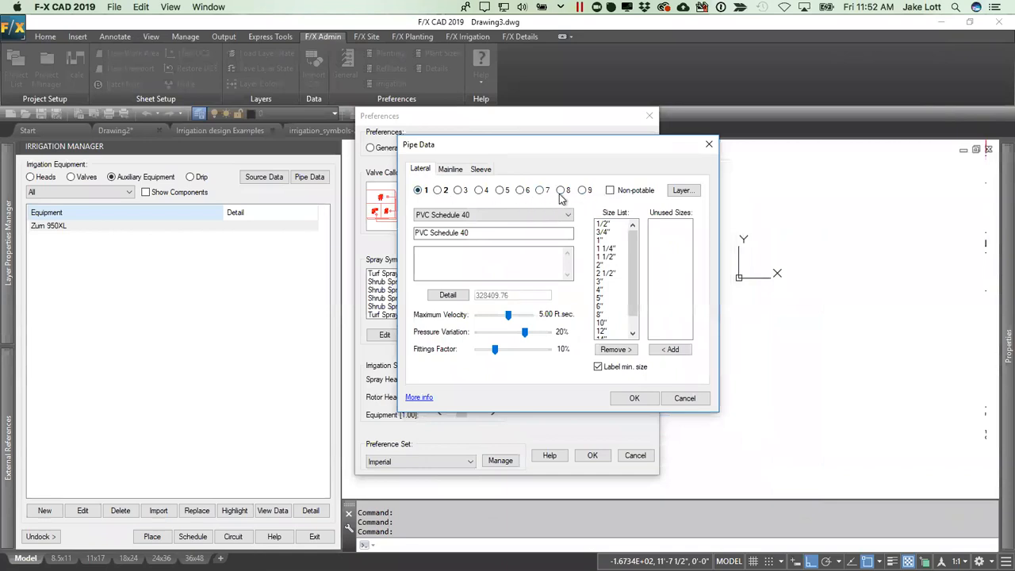
left_click(449, 171)
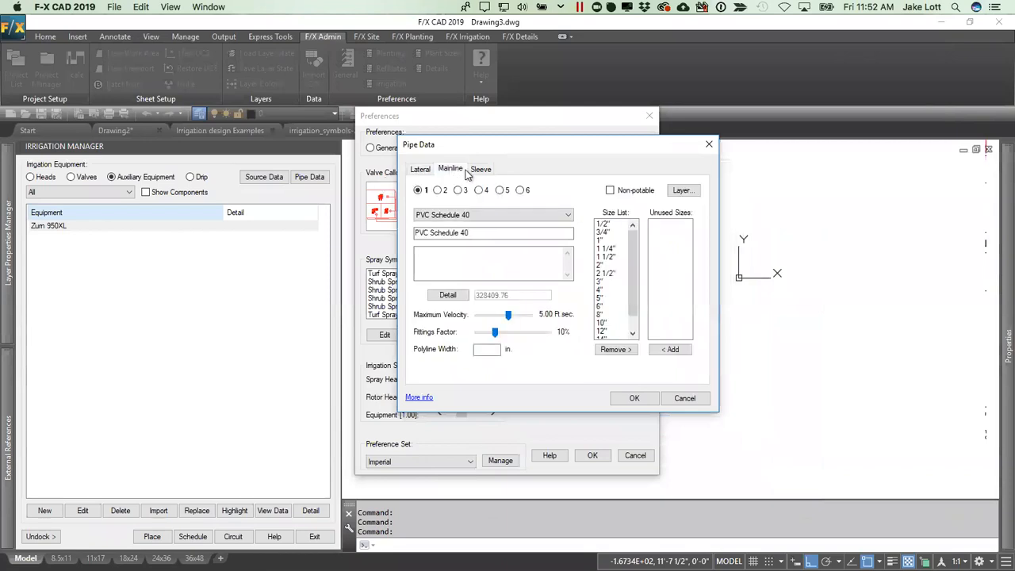
left_click(479, 169)
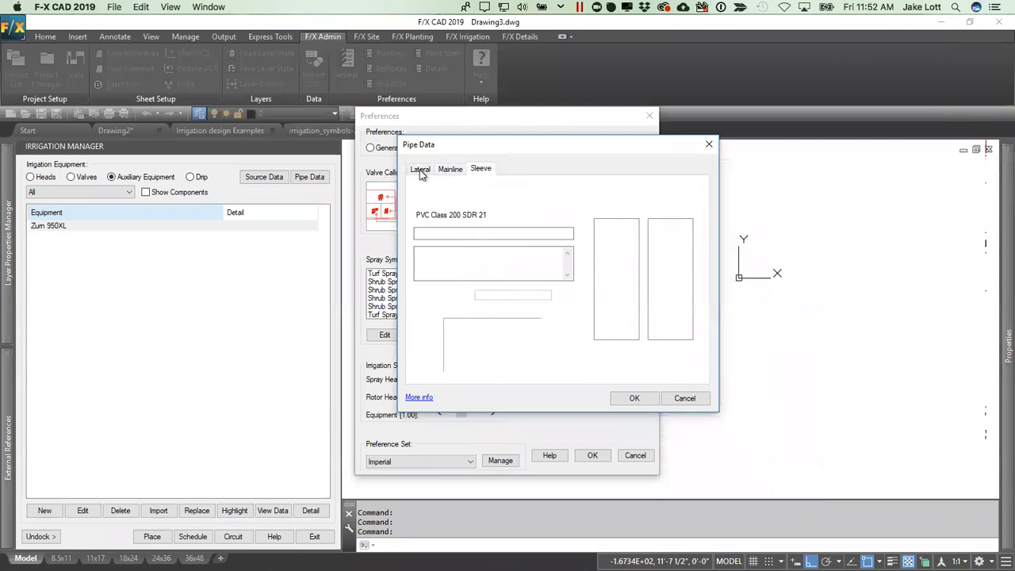
left_click(420, 170)
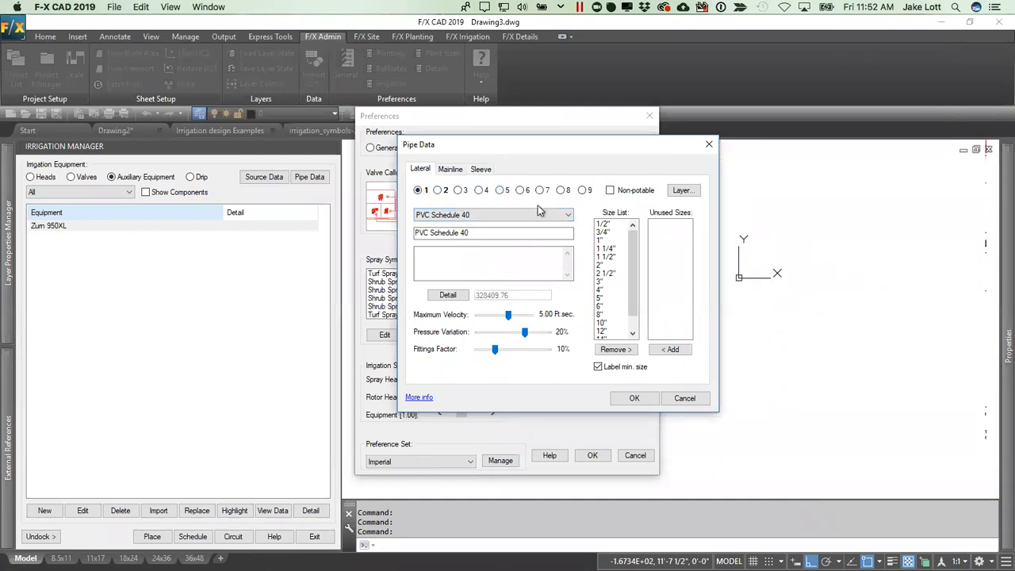
Step: Assign PVC Schedule 40 to lateral pipe 5 and mark it as non-potable
left_click(499, 190)
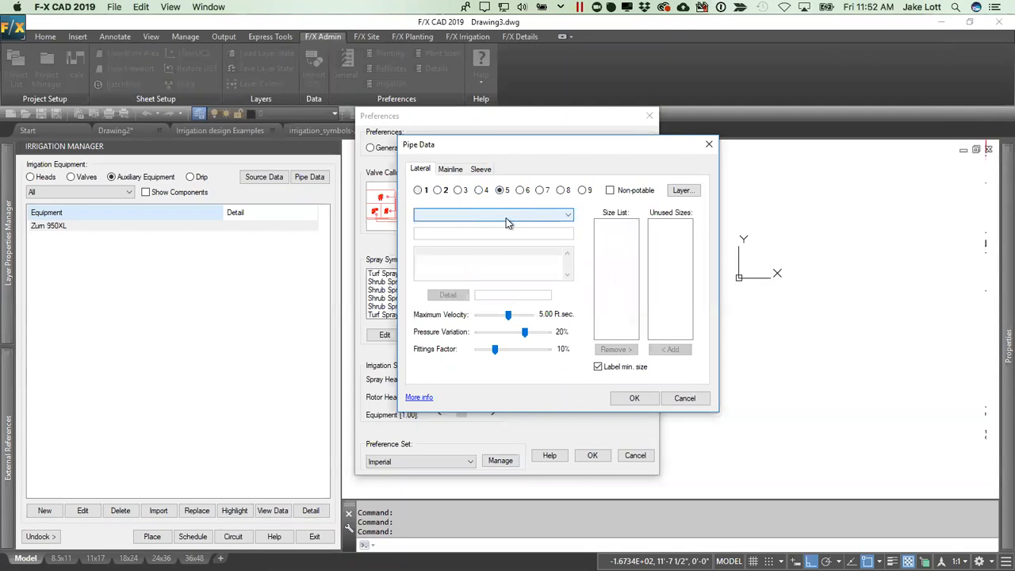
left_click(508, 215)
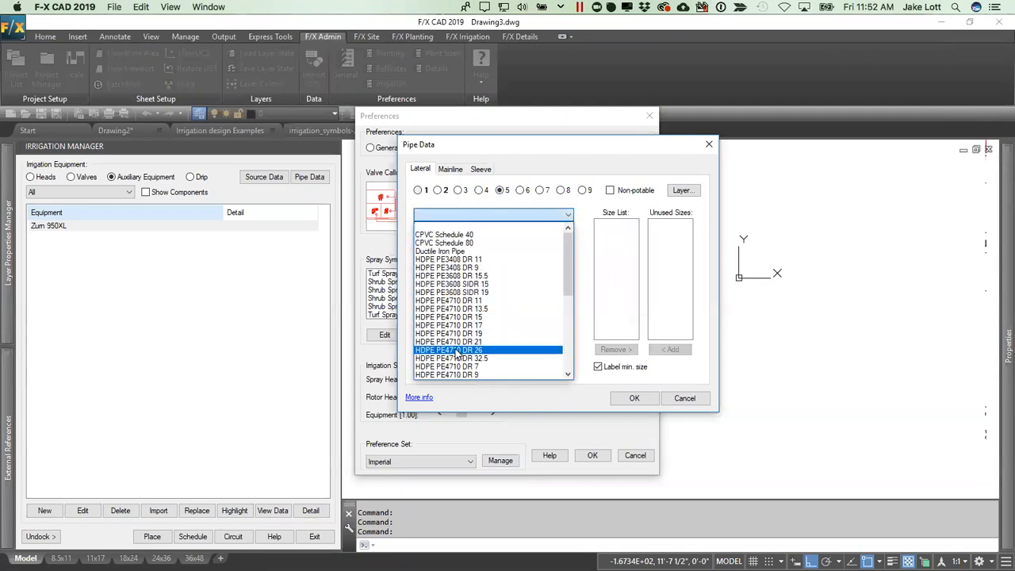
scroll(457, 354, "down", 4)
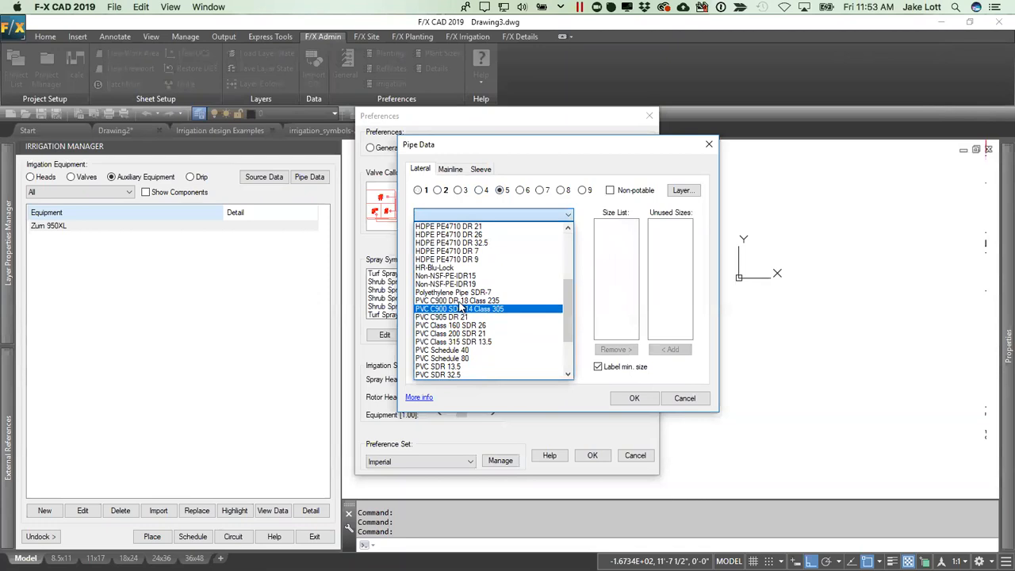
left_click(442, 350)
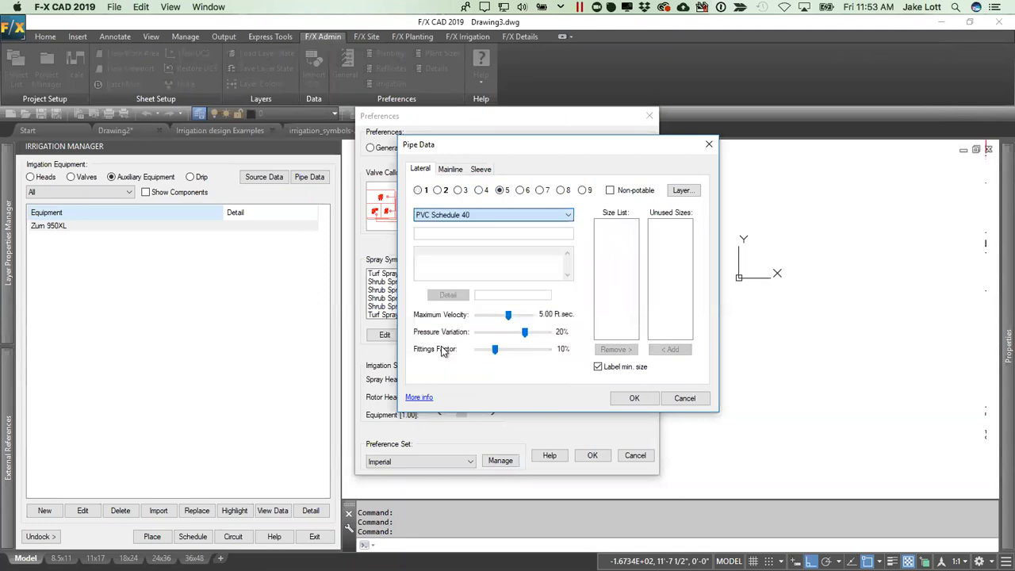
left_click(611, 192)
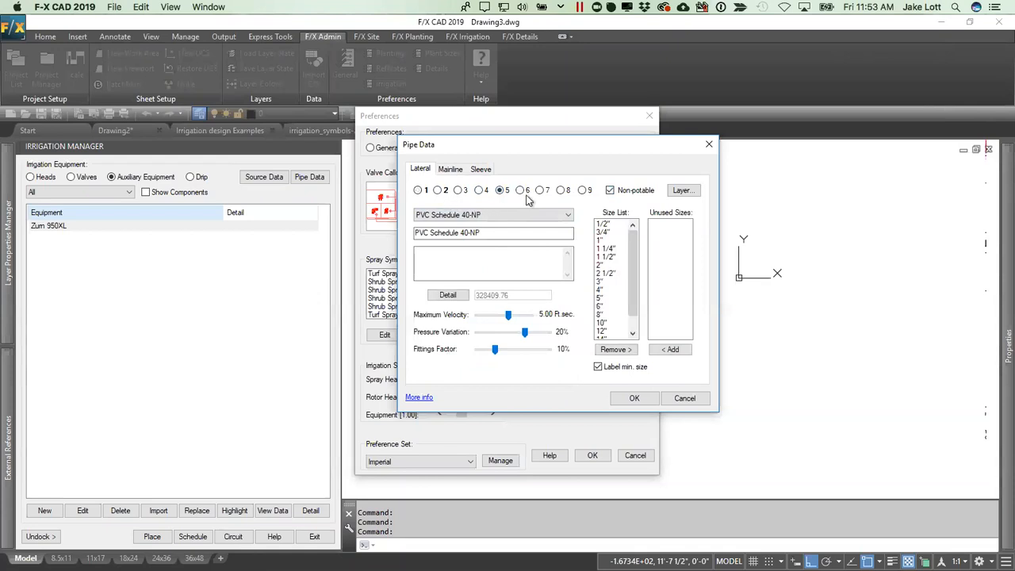
Step: Compare the settings of lateral pipes 1 and 2, and discard the pipe data changes to return to the preference set choice
left_click(418, 191)
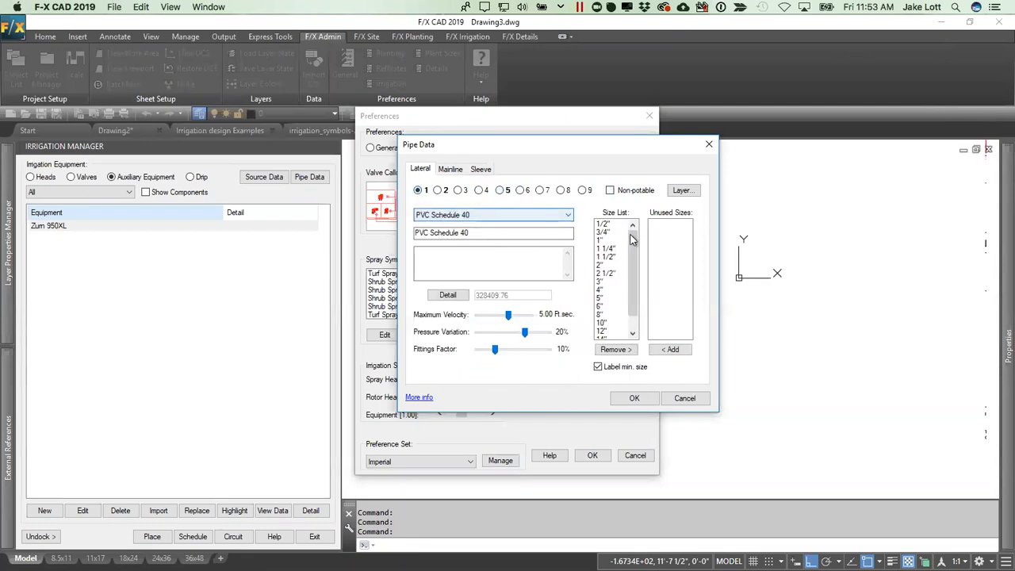
left_click(439, 191)
left_click(418, 191)
left_click(683, 399)
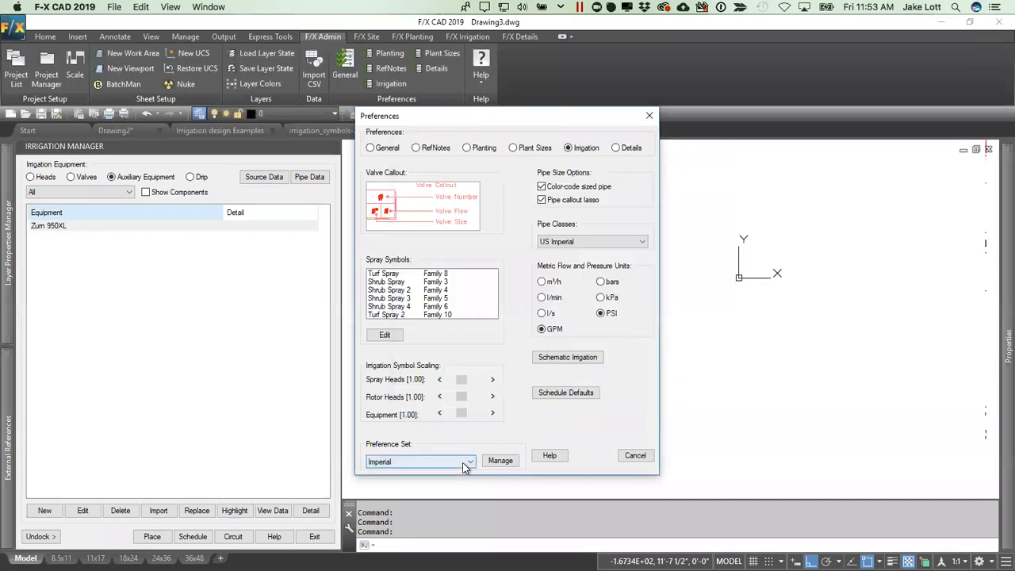
left_click(463, 463)
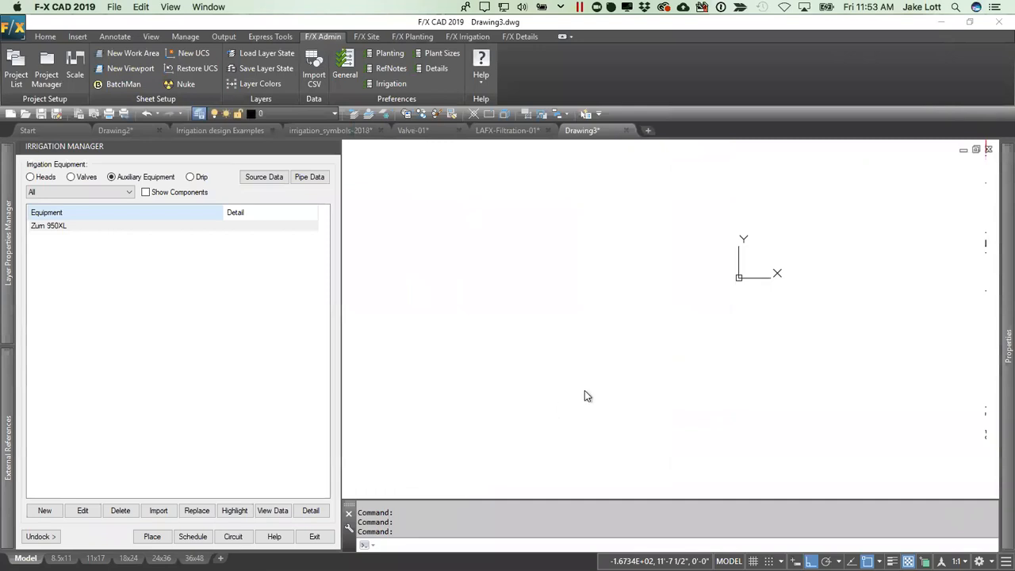
Step: Try removing the 2" to 24" sizes from the default size list of lateral pipe 1
left_click(568, 378)
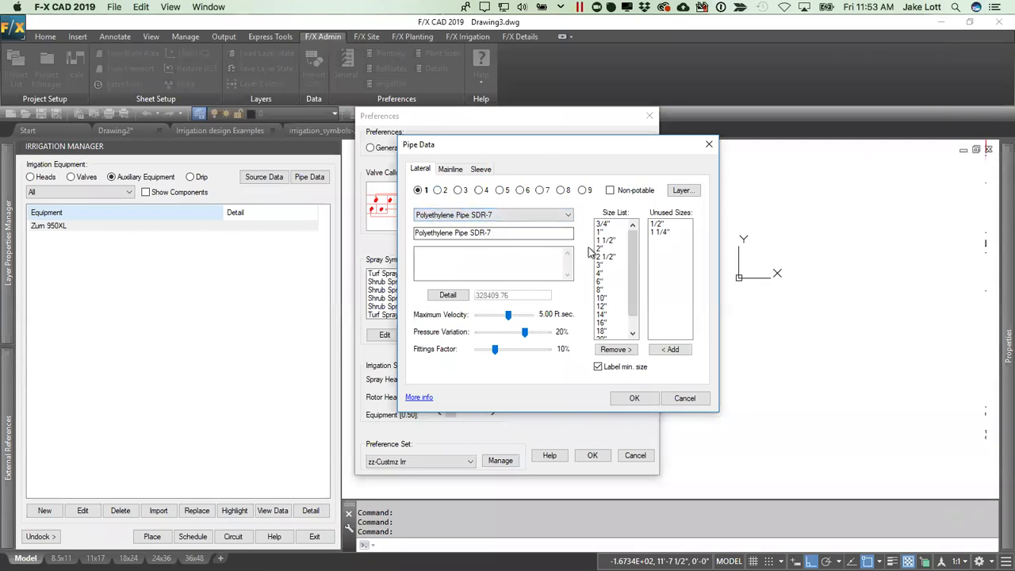
left_click_drag(602, 251, 600, 357)
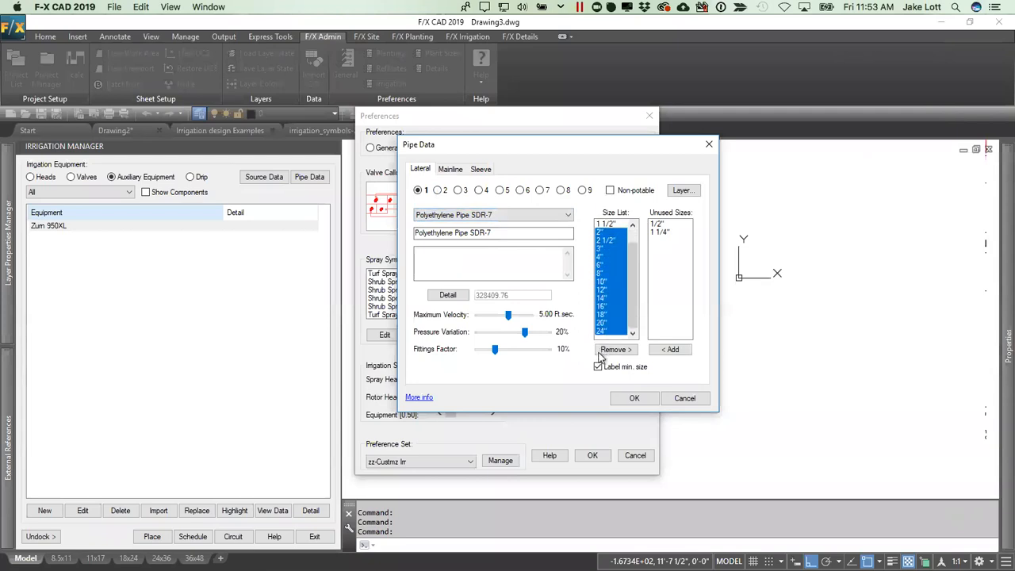
left_click(615, 349)
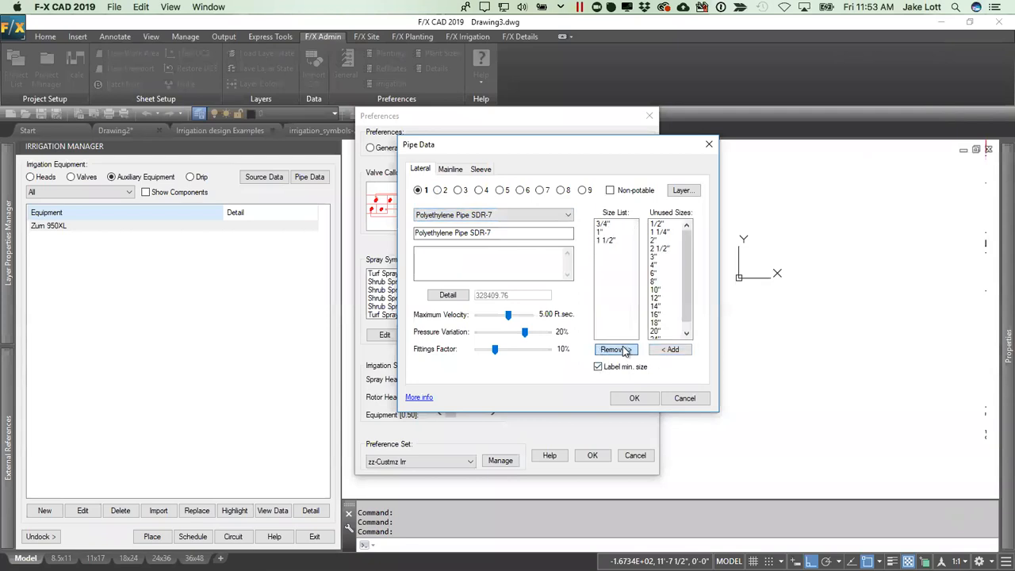
Step: Try assigning PVC Class 200 SDR 21 to lateral pipe 2 and removing sizes 1/2" to 1 1/2" from its size list
left_click(436, 190)
left_click(447, 214)
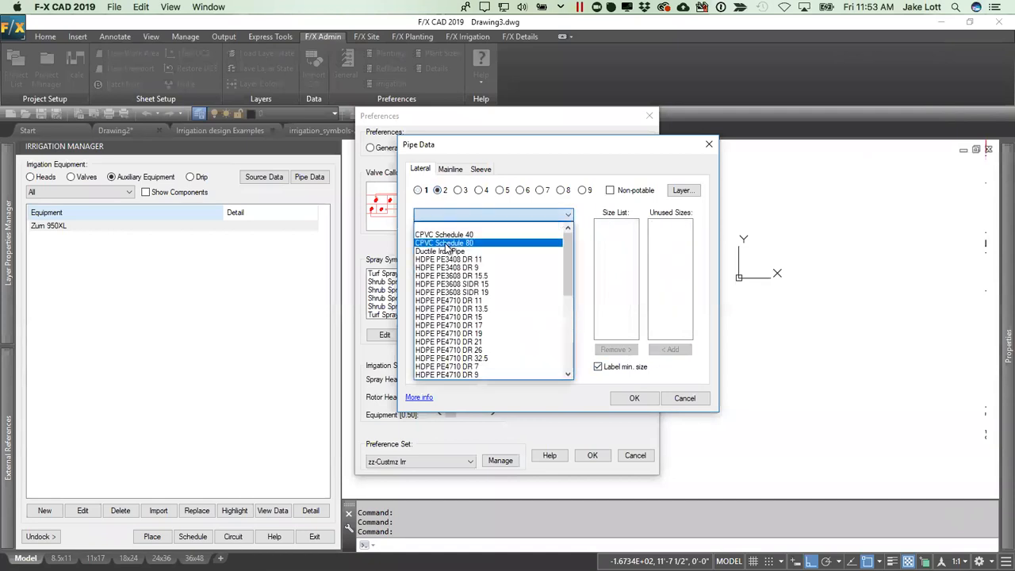
scroll(448, 252, "down", 5)
scroll(447, 254, "down", 3)
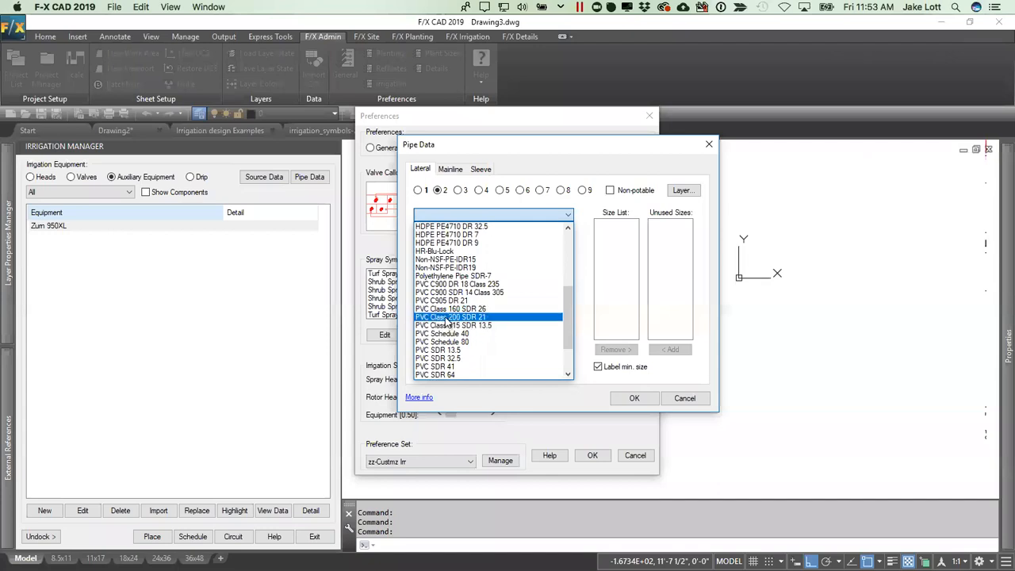
left_click(454, 317)
left_click_drag(611, 224, 610, 258)
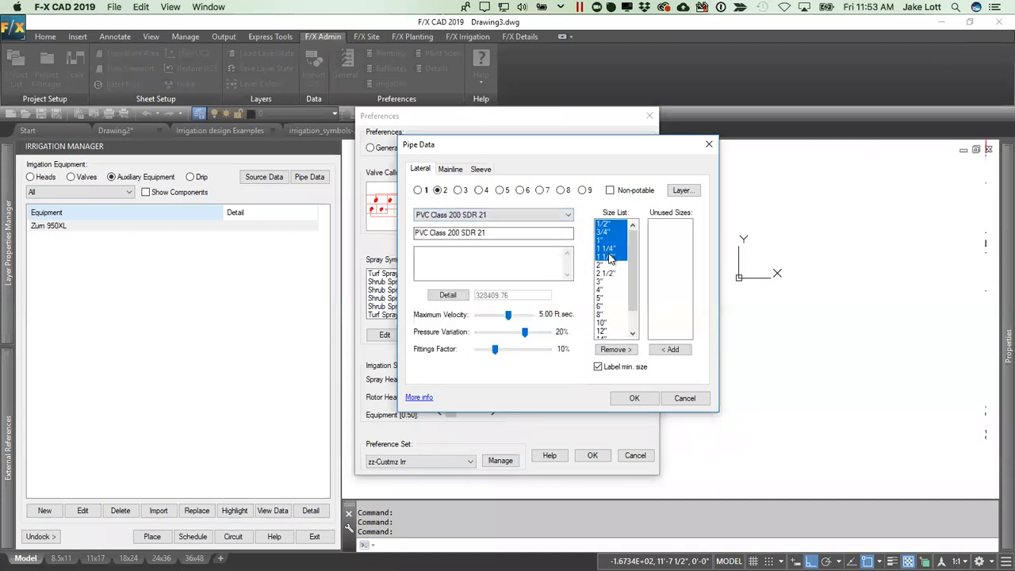
left_click(615, 348)
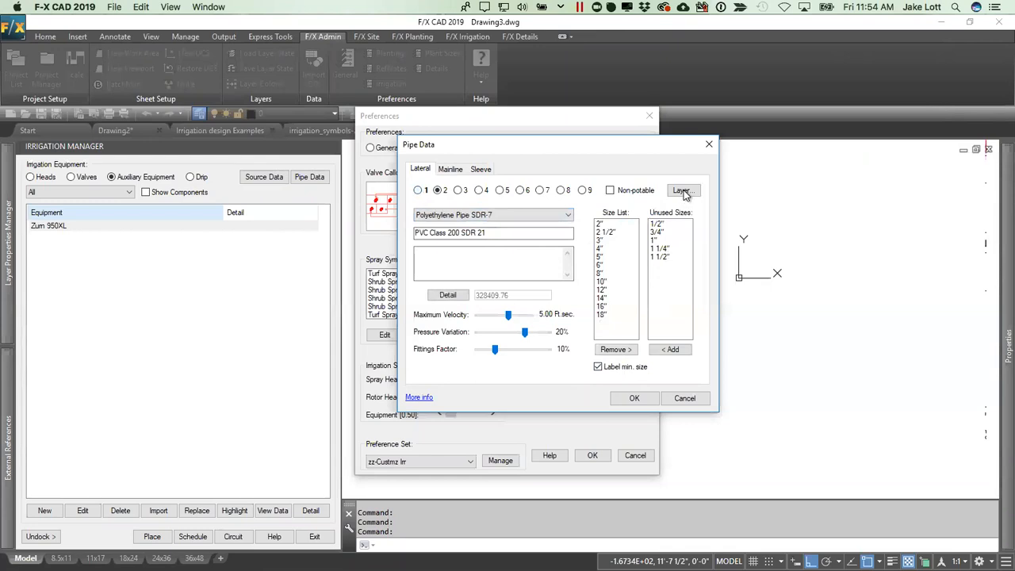
Step: Examine the layer settings of lateral pipe 1 and the loadable linetypes, and discard all pipe data changes
left_click(684, 191)
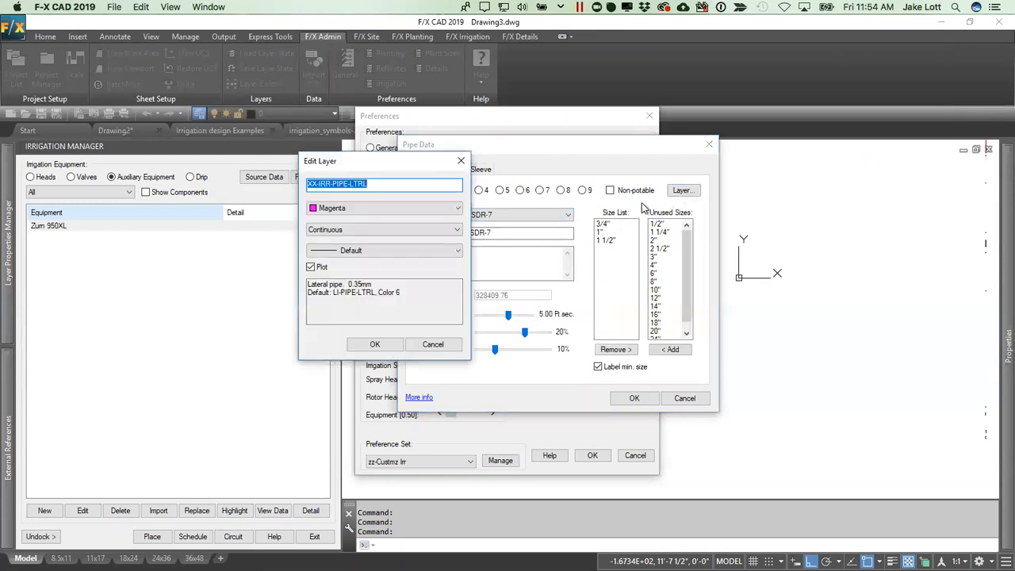
left_click(364, 229)
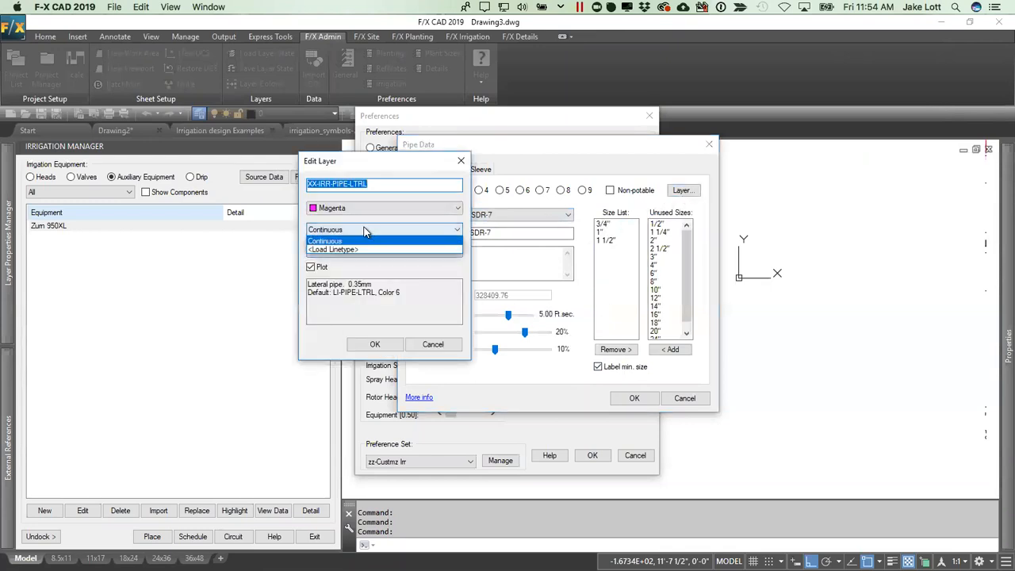
left_click(352, 250)
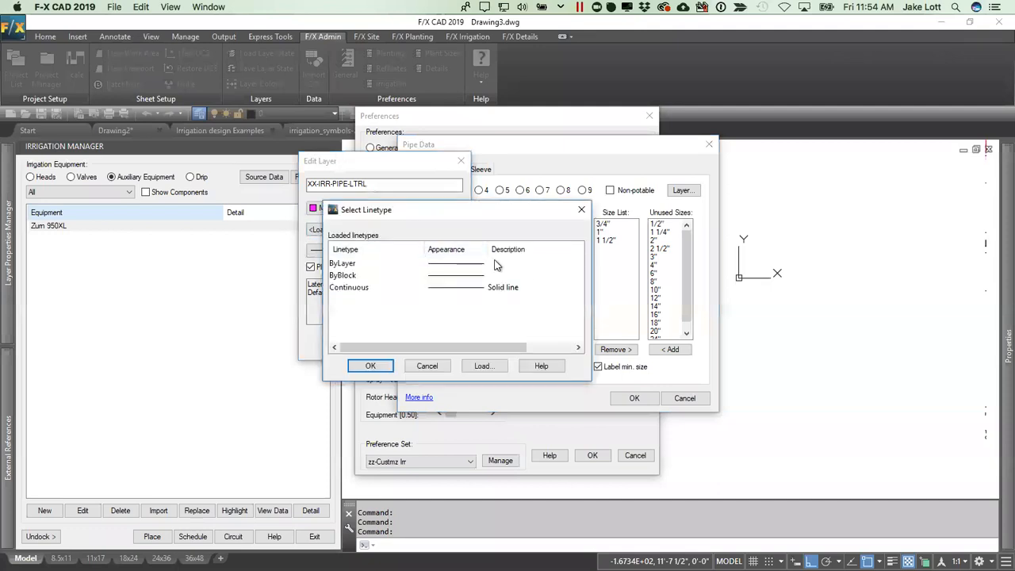
left_click(481, 366)
mouse_move(578, 268)
left_mouse_down()
mouse_move(579, 337)
mouse_move(578, 275)
left_mouse_up()
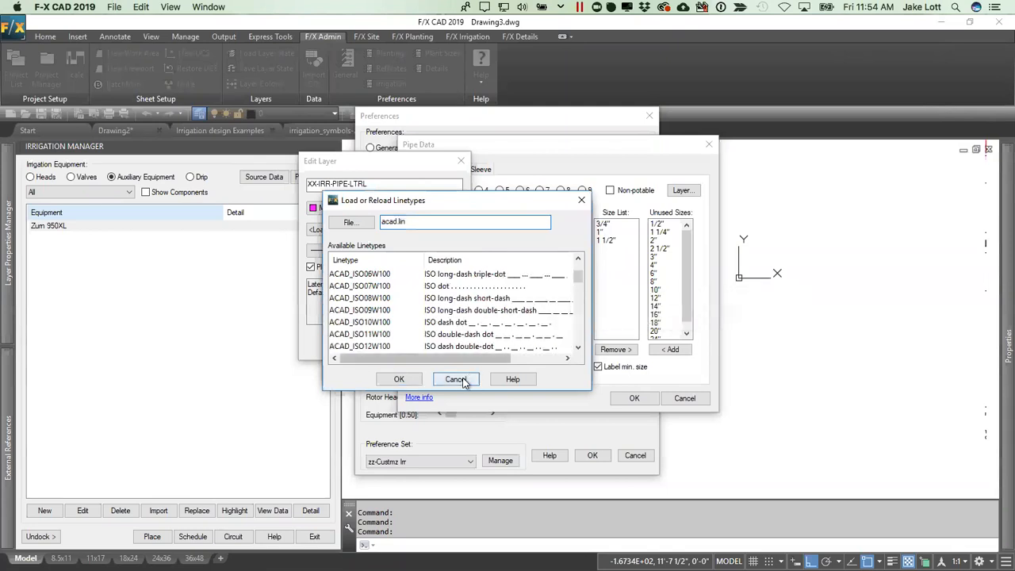
left_click(460, 380)
left_click(429, 366)
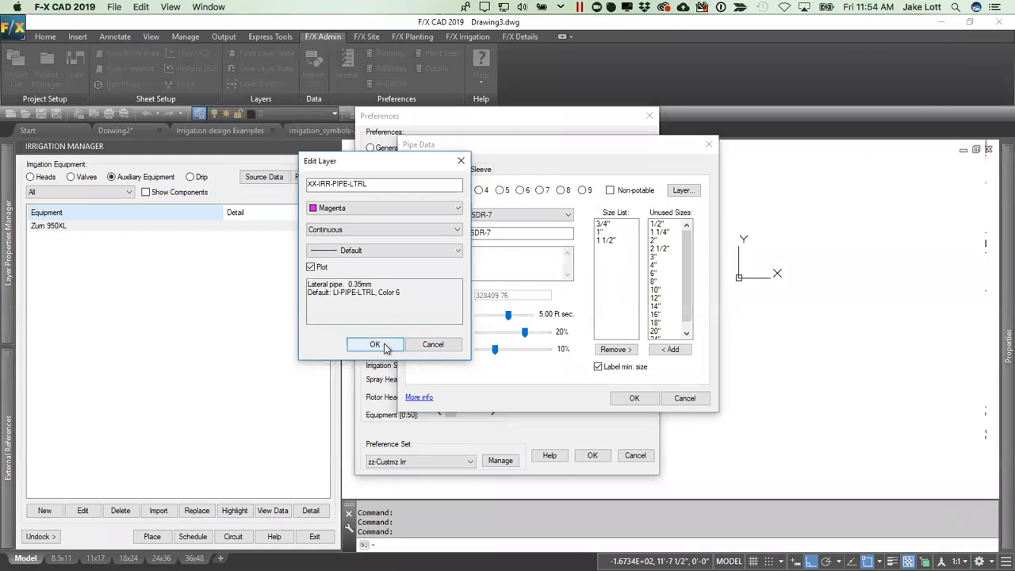
left_click(433, 346)
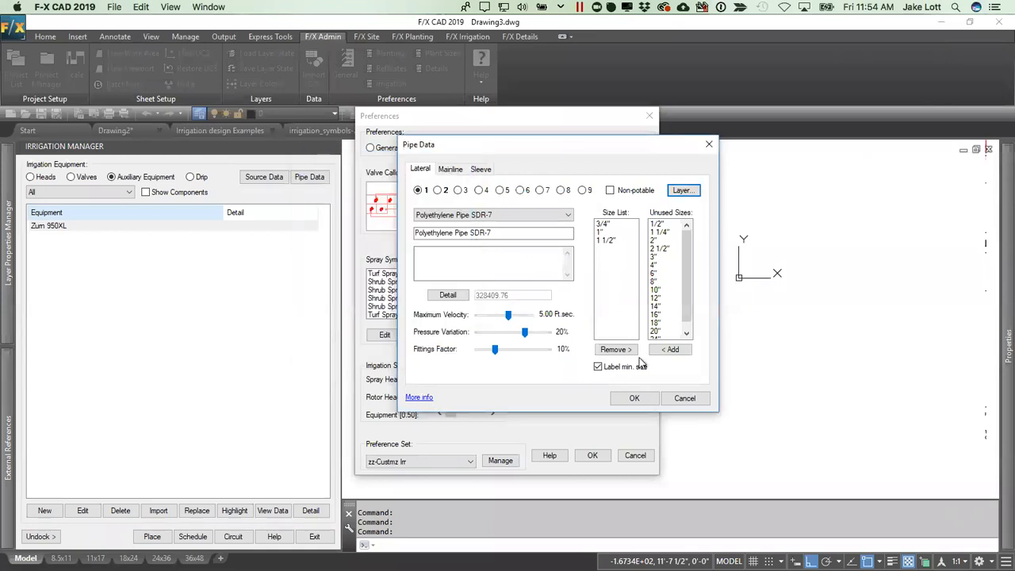
left_click(684, 398)
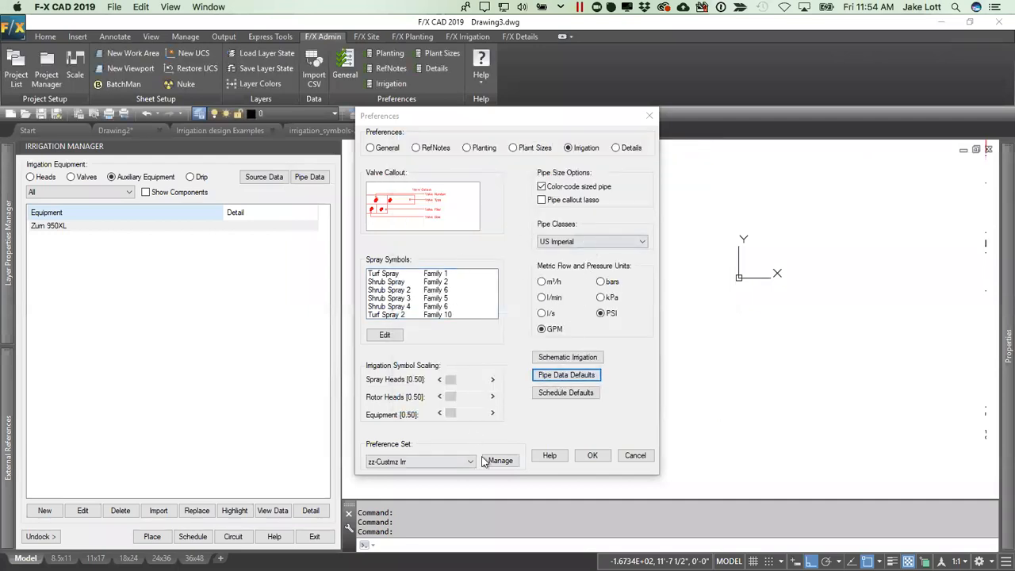
Step: View the help article on irrigation preferences, and close the preferences without saving
left_click(542, 454)
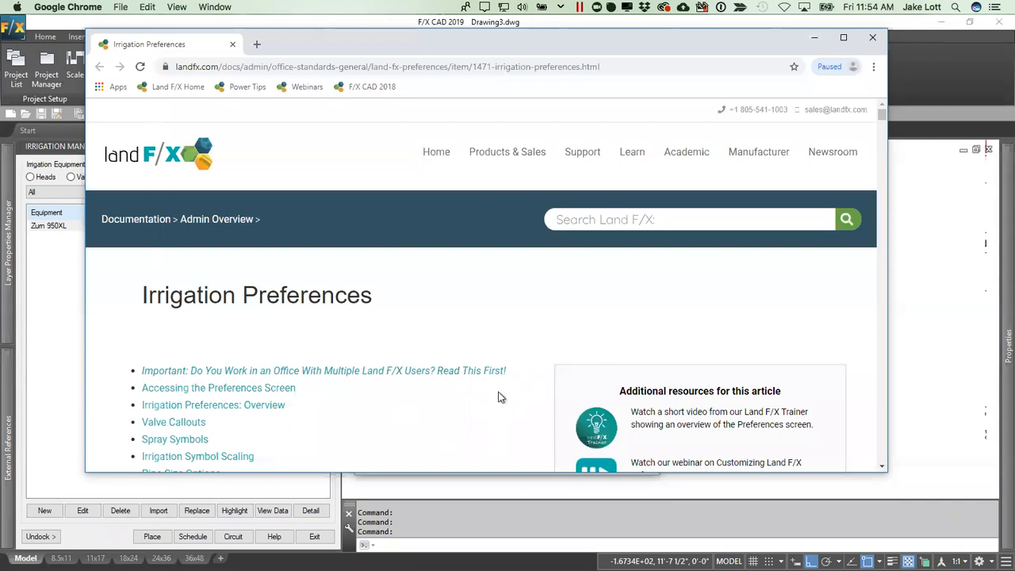
scroll(476, 401, "down", 1)
scroll(476, 401, "up", 1)
left_click(872, 38)
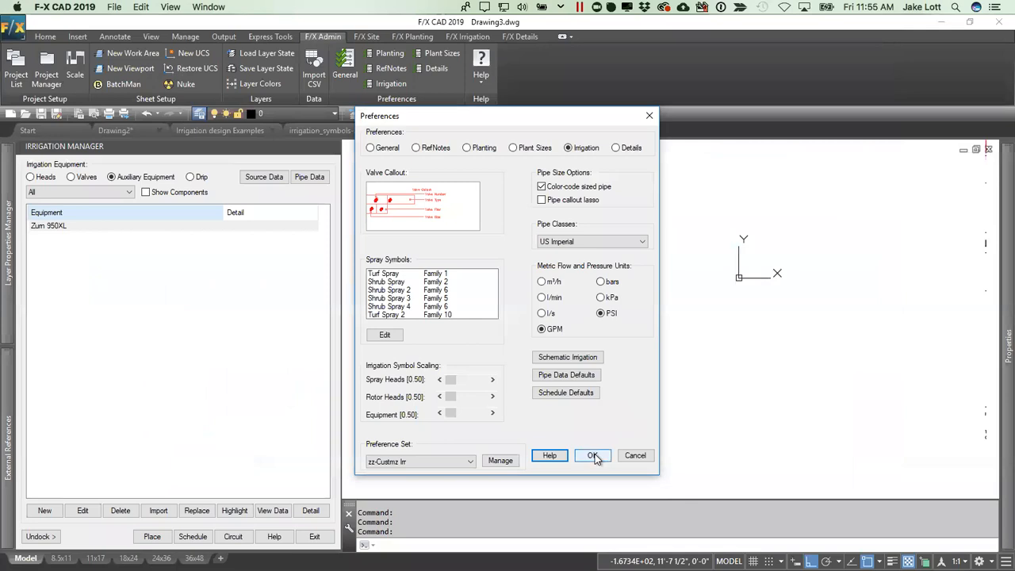
left_click(634, 456)
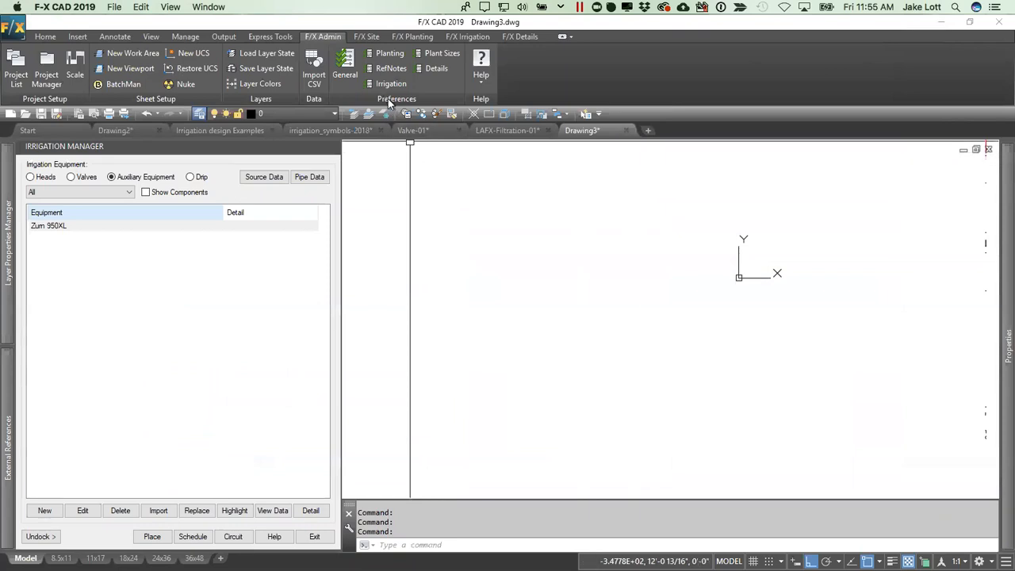
Step: In the Irrigation design Examples drawing, import the Rain Bird PEB remote control valve from another project and select it in the equipment list
left_click(423, 131)
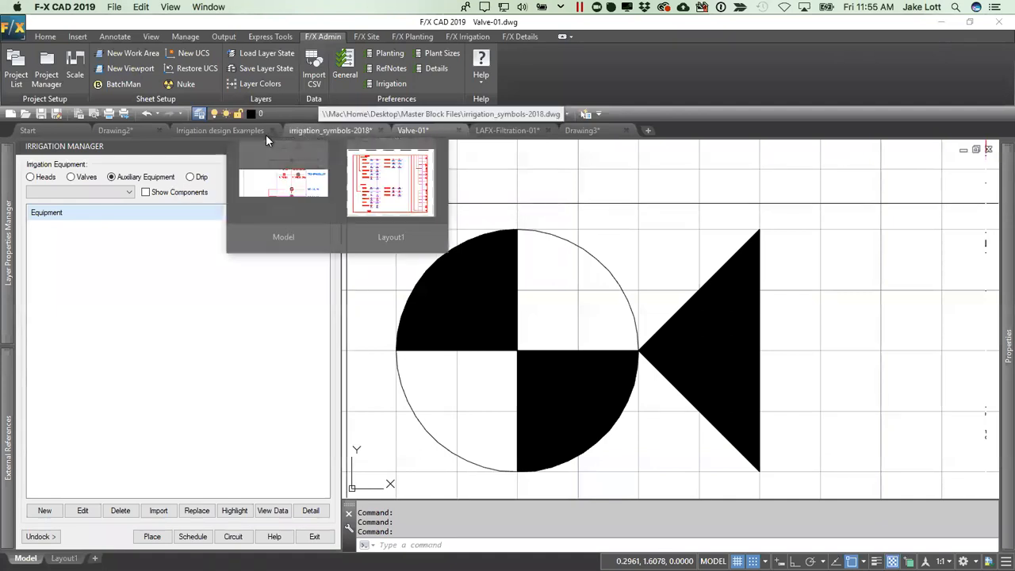
left_click(226, 132)
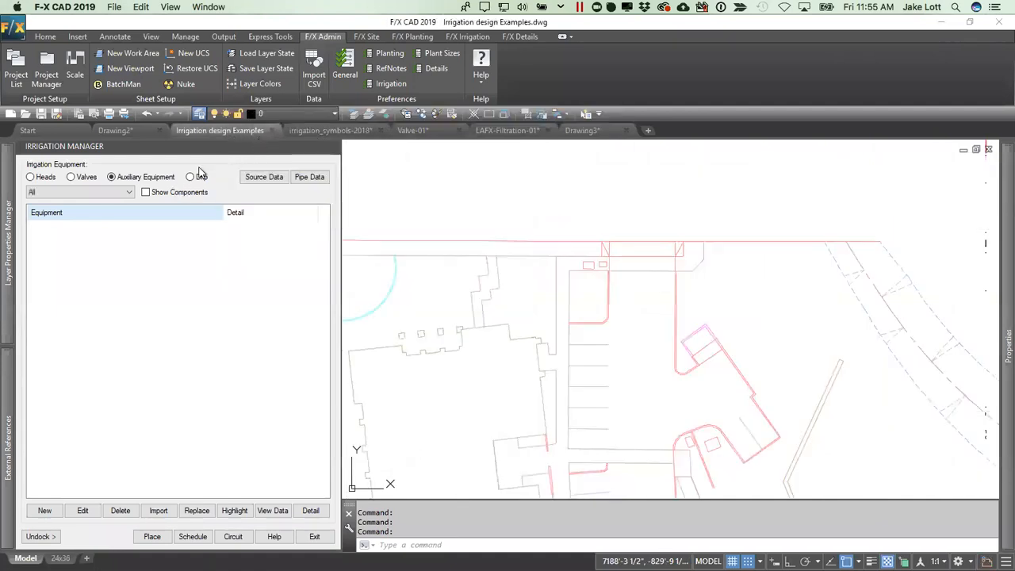
left_click(71, 178)
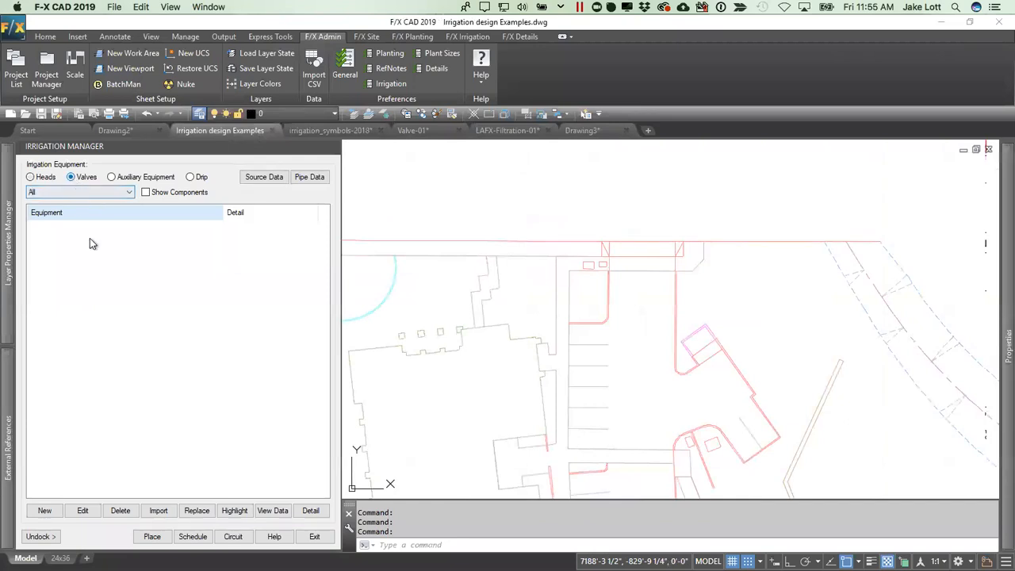
left_click(157, 510)
left_click(616, 317)
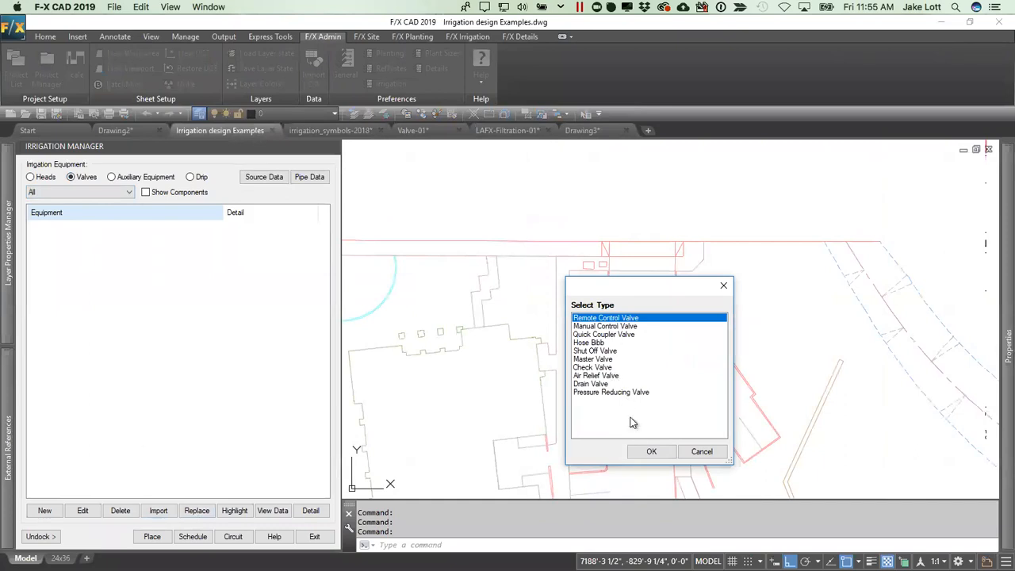
left_click(648, 451)
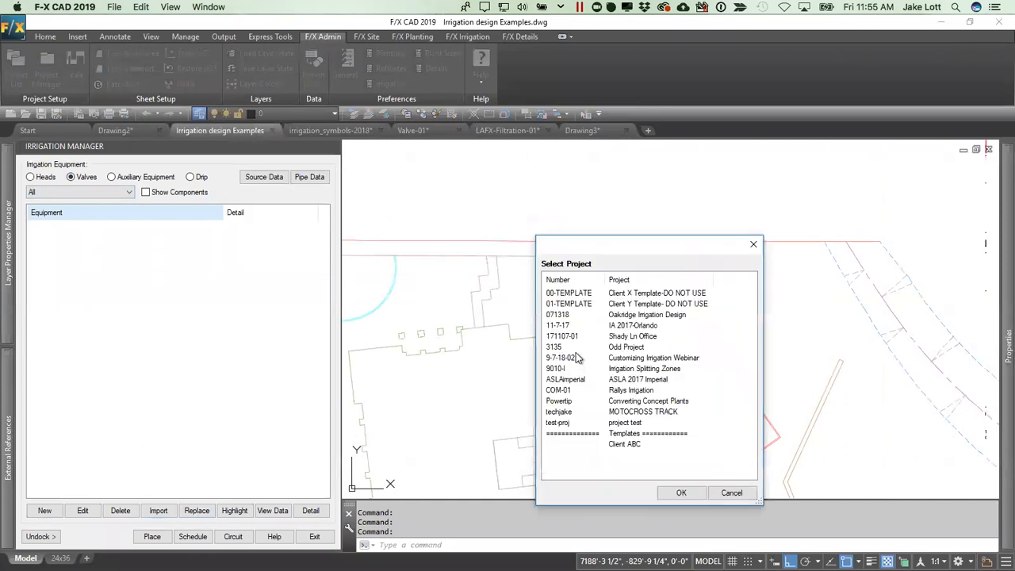
left_click(681, 492)
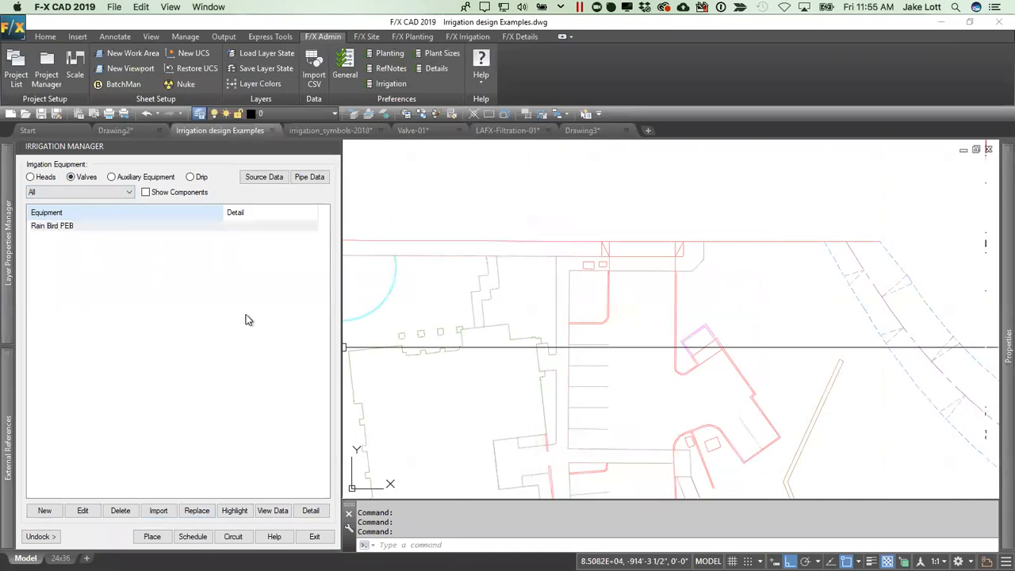
left_click(69, 229)
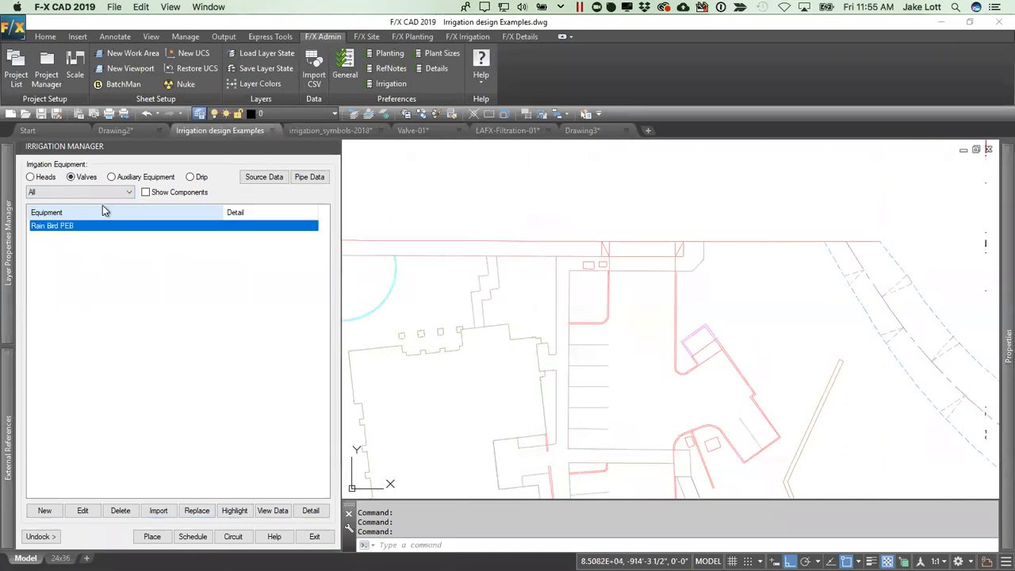
Step: Import a backflow device from the Client X Template-DO NOT USE project into the auxiliary equipment
left_click(113, 177)
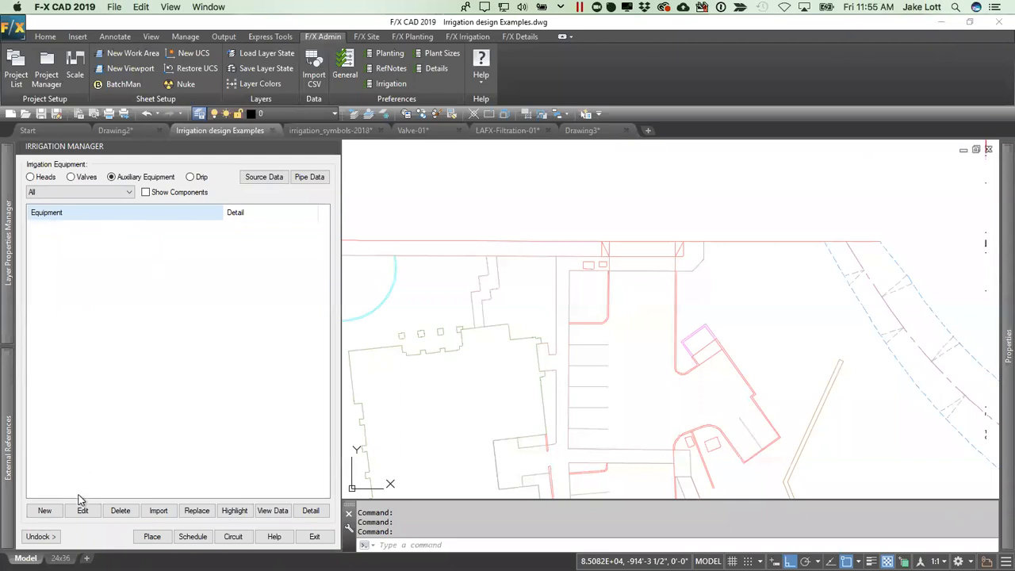
left_click(159, 510)
left_click(600, 319)
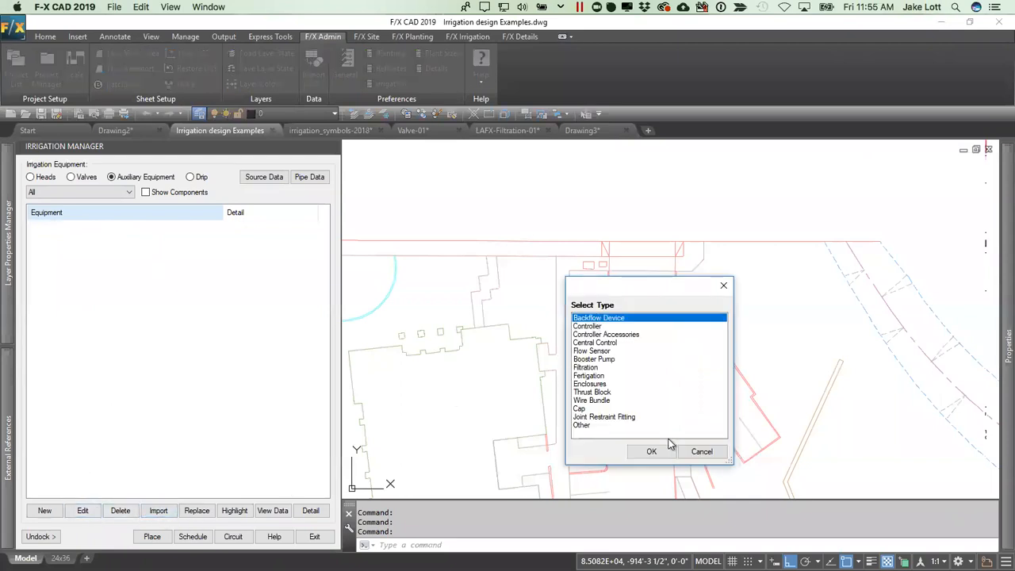
left_click(654, 451)
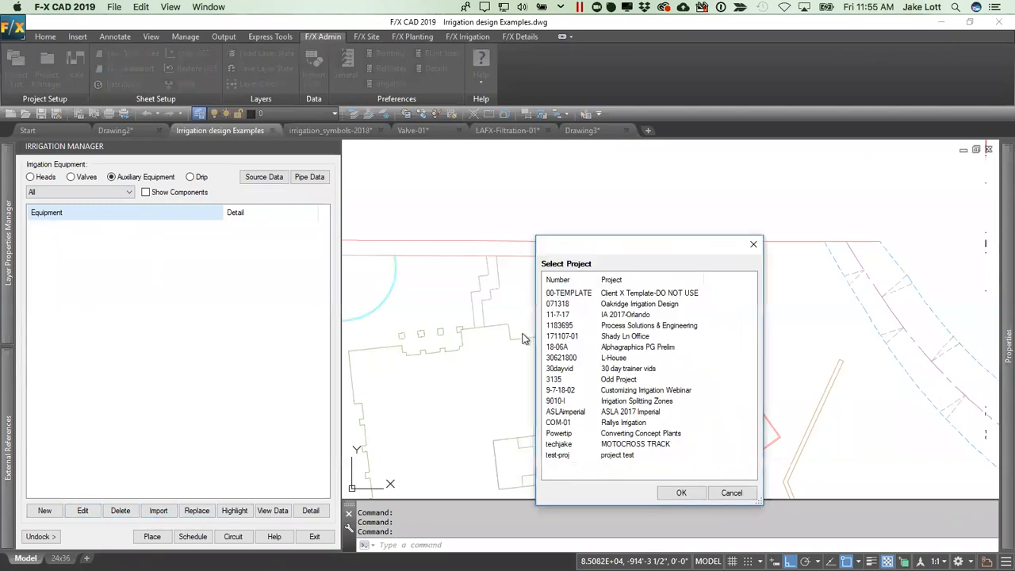
double_click(593, 295)
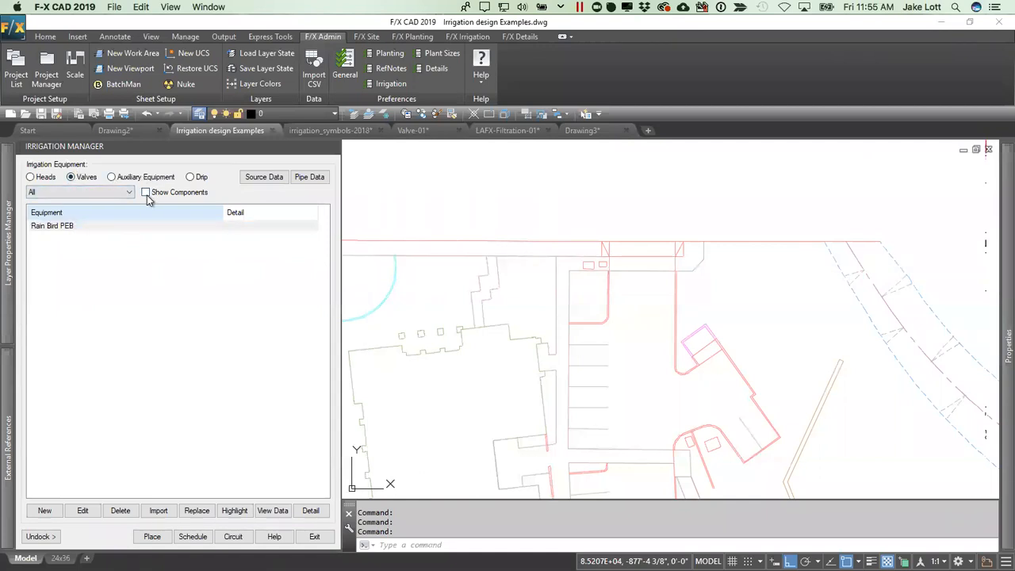
Step: Review the equipment listed under the auxiliary, valve and drip categories
left_click(127, 178)
left_click(88, 177)
left_click(135, 182)
left_click(198, 179)
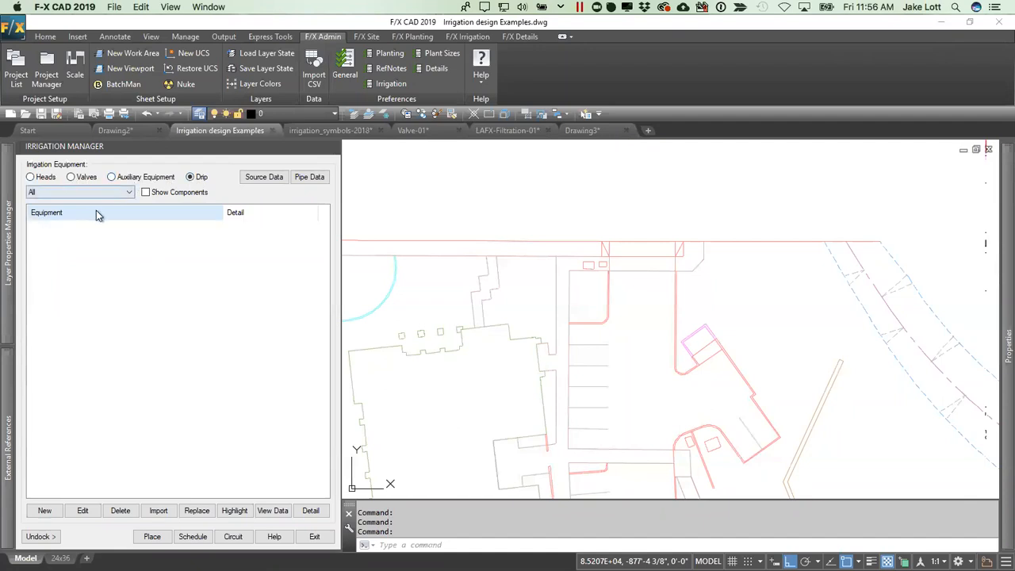
Step: Switch to File Explorer and browse the valve callout files in the callouts folder of the irrigation graphics
key("alt+Tab")
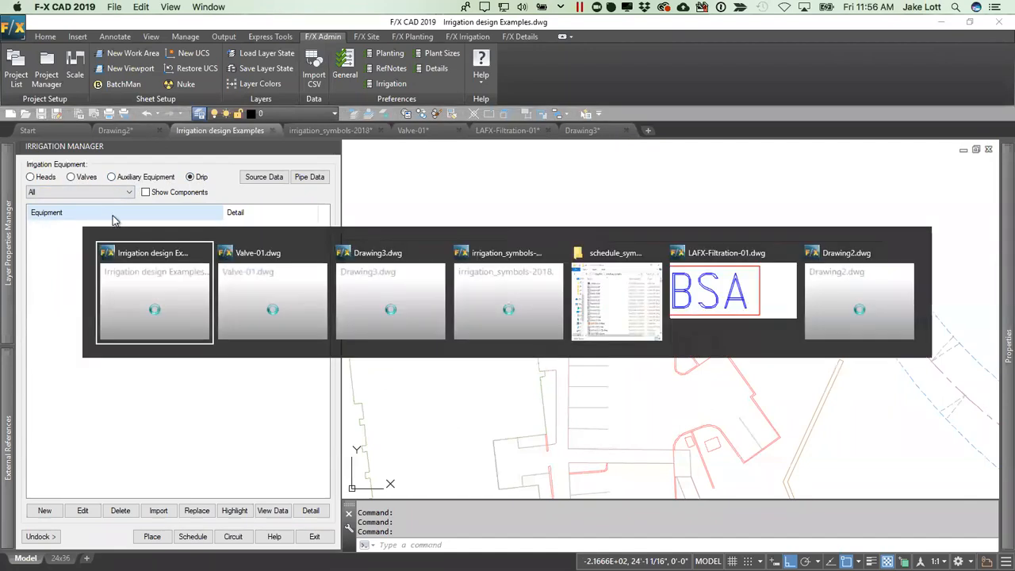
left_click(634, 304)
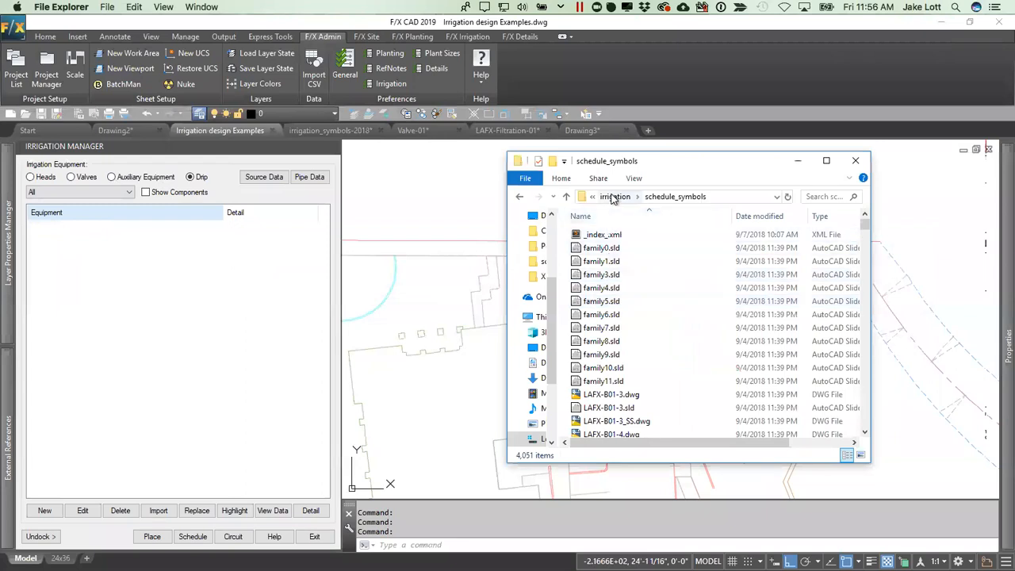
left_click(613, 197)
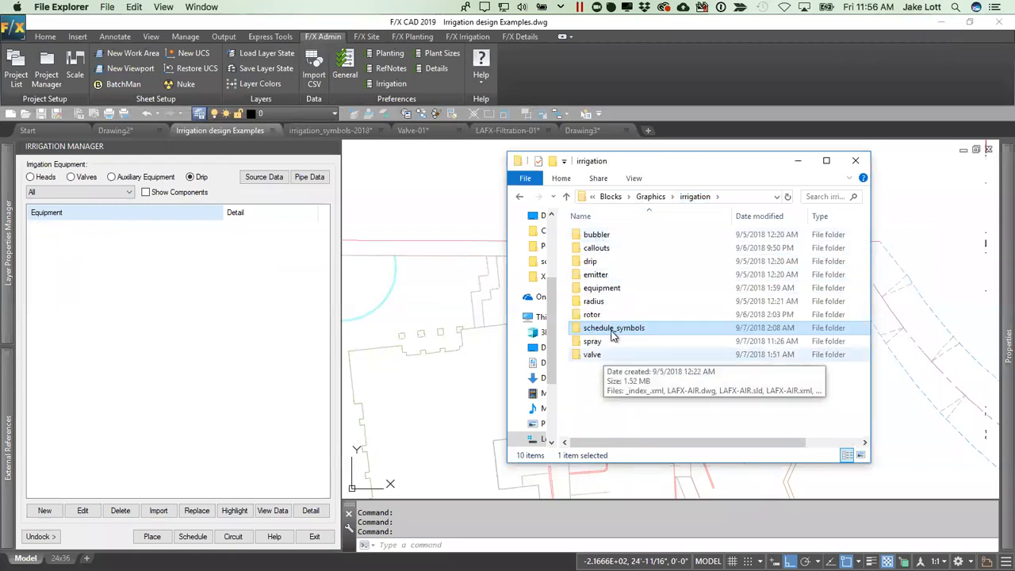
left_click(598, 251)
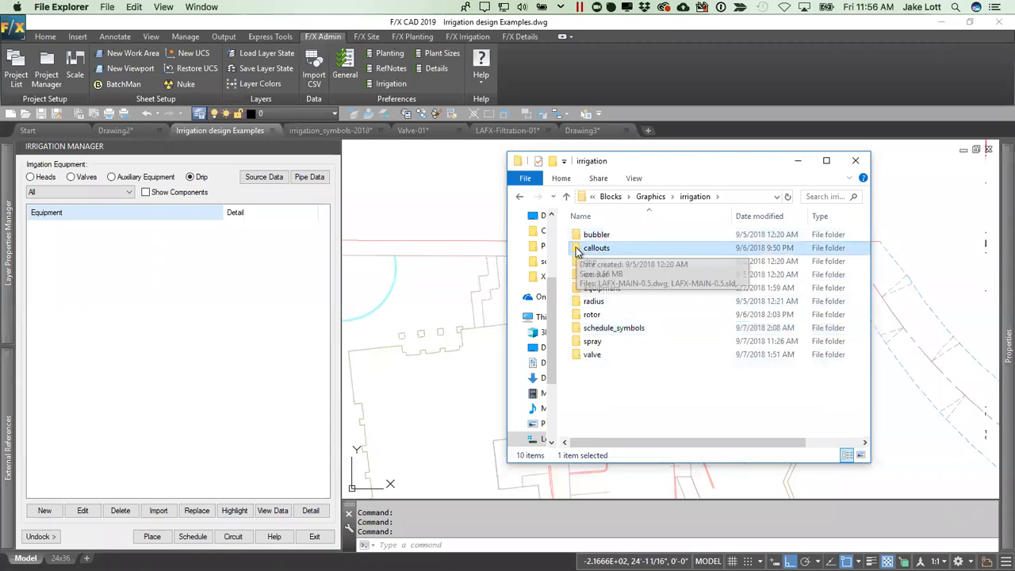
double_click(581, 252)
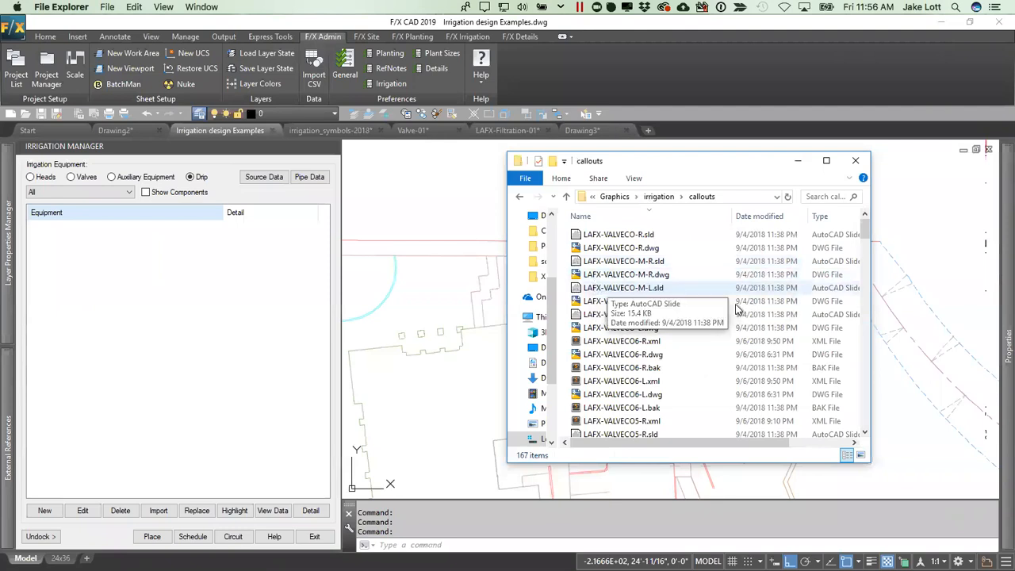
mouse_move(864, 232)
left_mouse_down()
mouse_move(877, 325)
mouse_move(872, 231)
left_mouse_up()
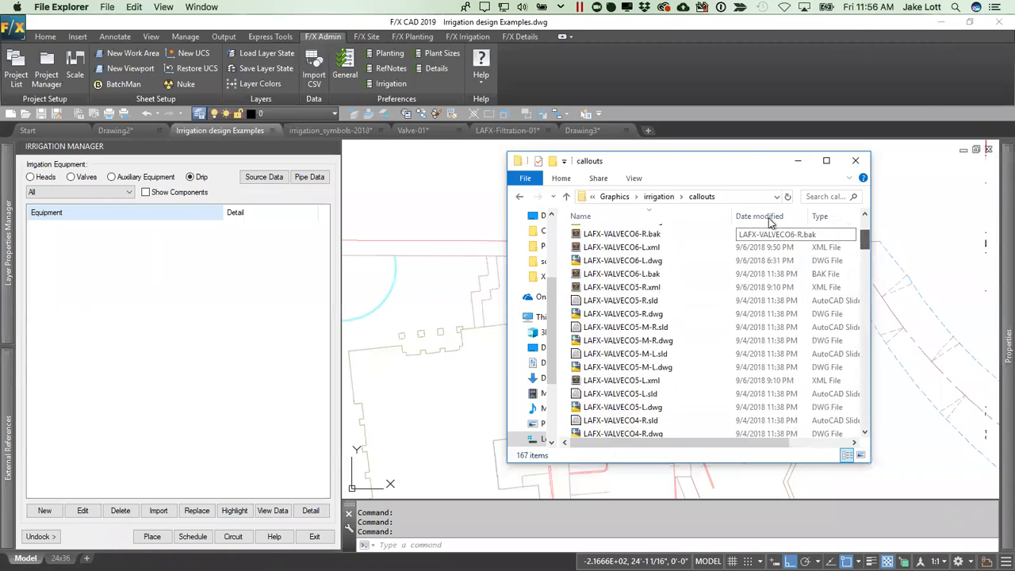
Step: Go from the callouts folder to the irrigation valve symbols folder and open LAFX-RCV001.dwg
left_click(657, 197)
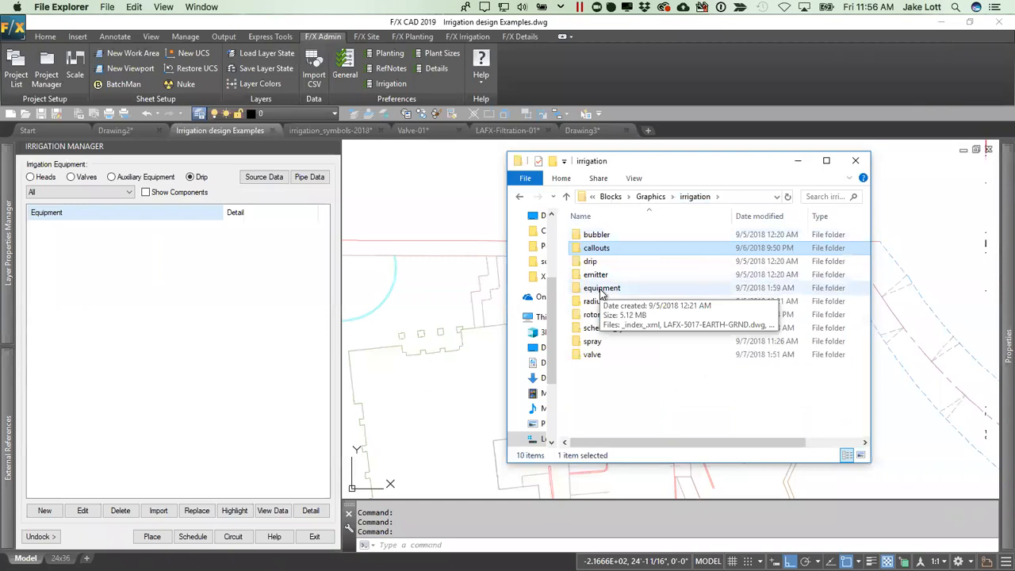
double_click(588, 354)
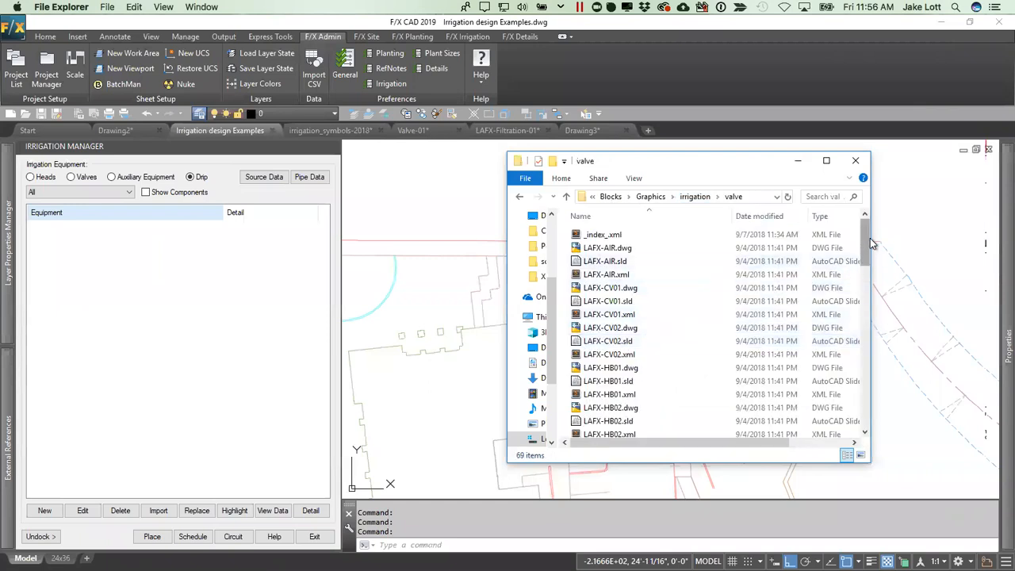
left_click_drag(861, 234, 863, 307)
left_click_drag(864, 319, 861, 346)
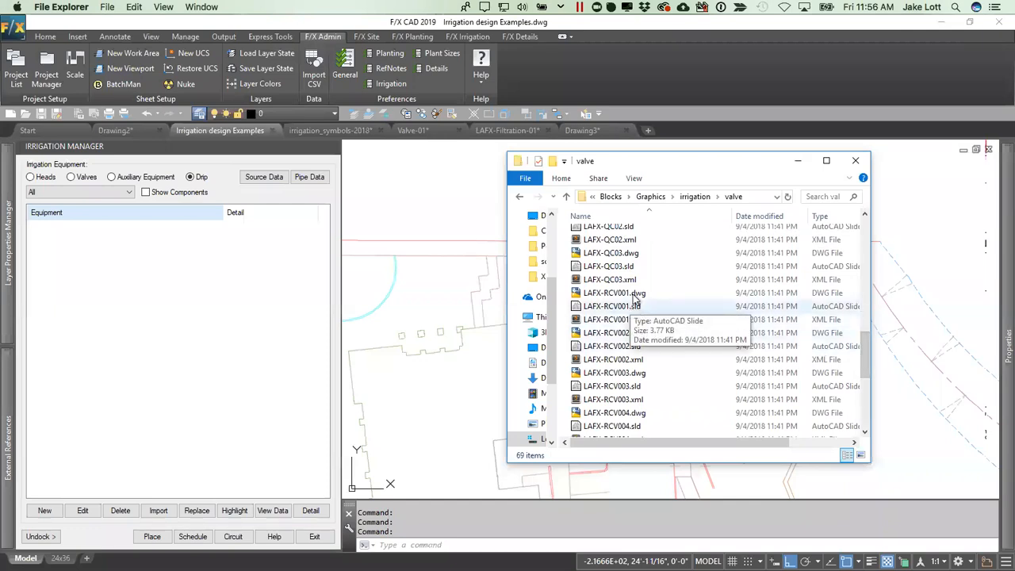
mouse_move(594, 260)
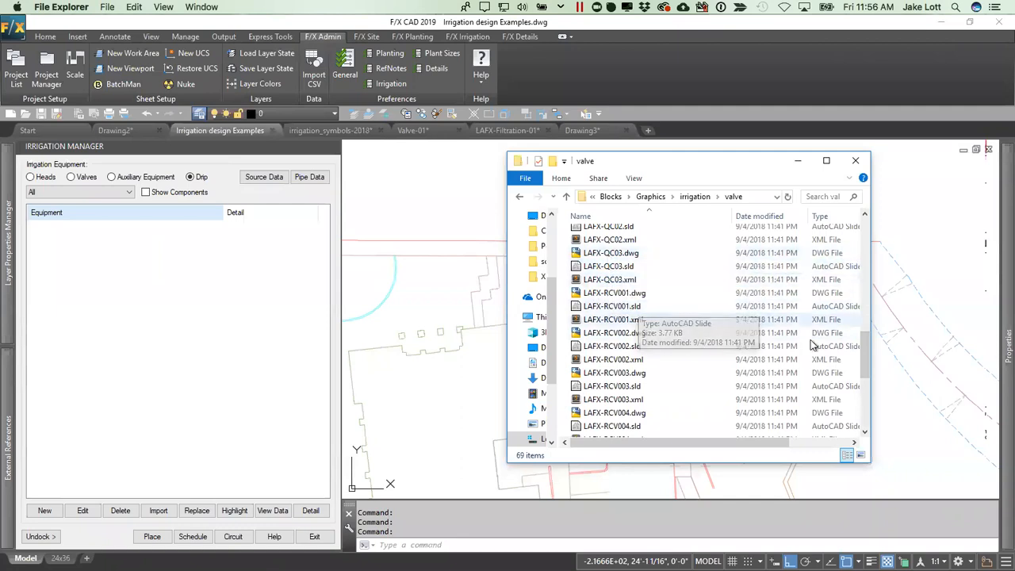
left_click_drag(861, 349, 861, 371)
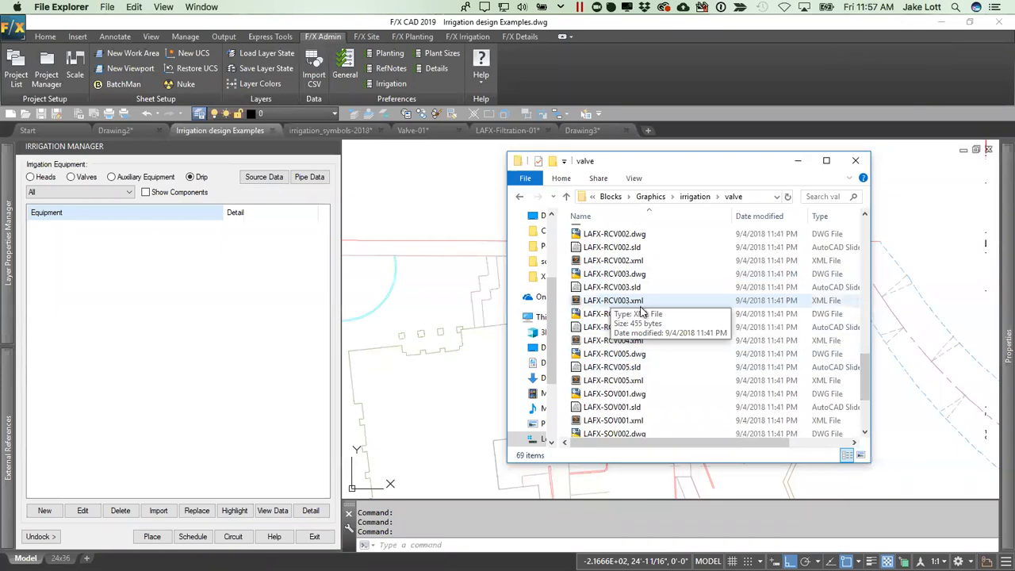
scroll(609, 289, "up", 2)
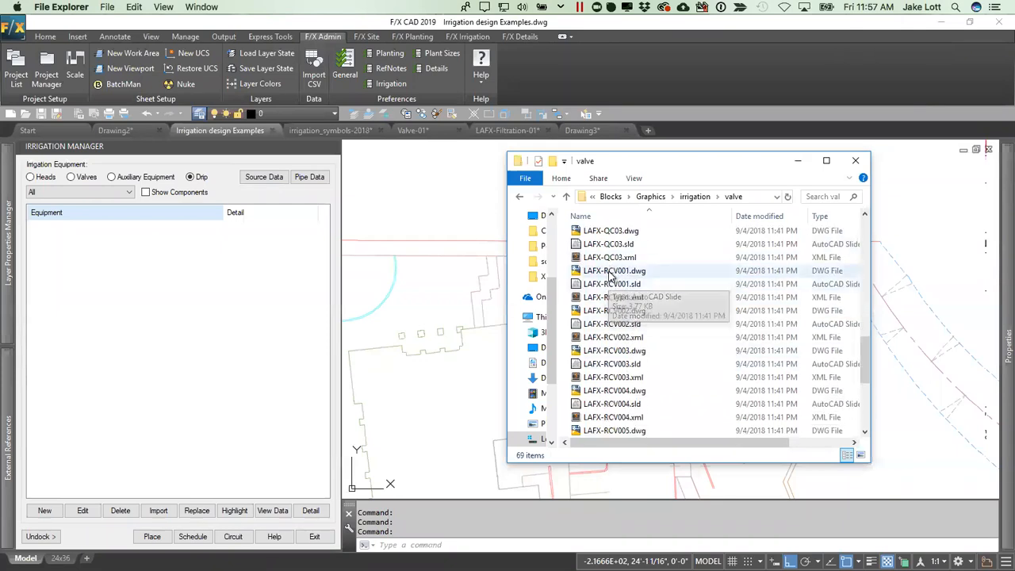
left_click(610, 274)
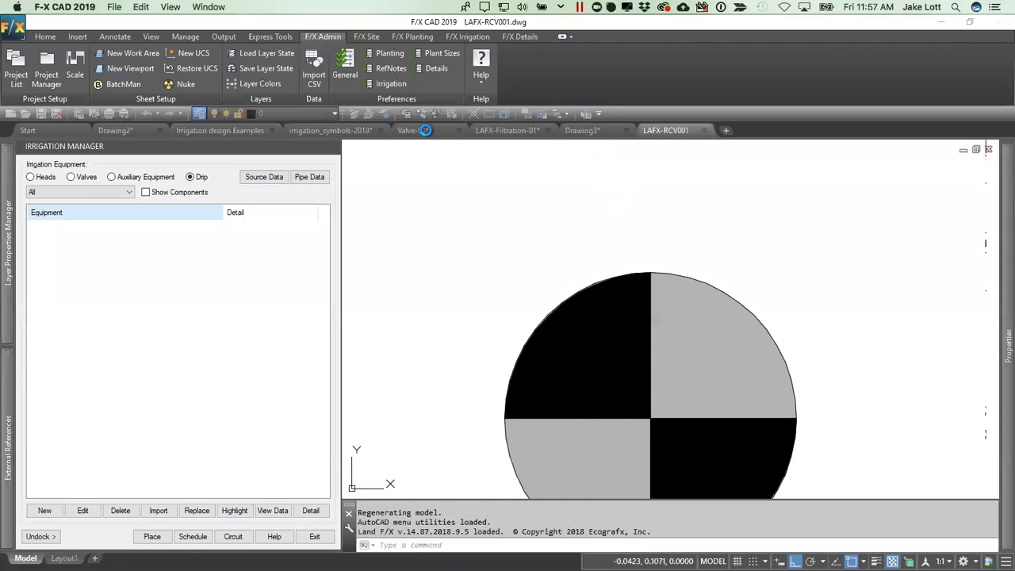
Step: In the Valve-01 drawing, copy the whole valve symbol with its base point at the circle's center
left_click(414, 130)
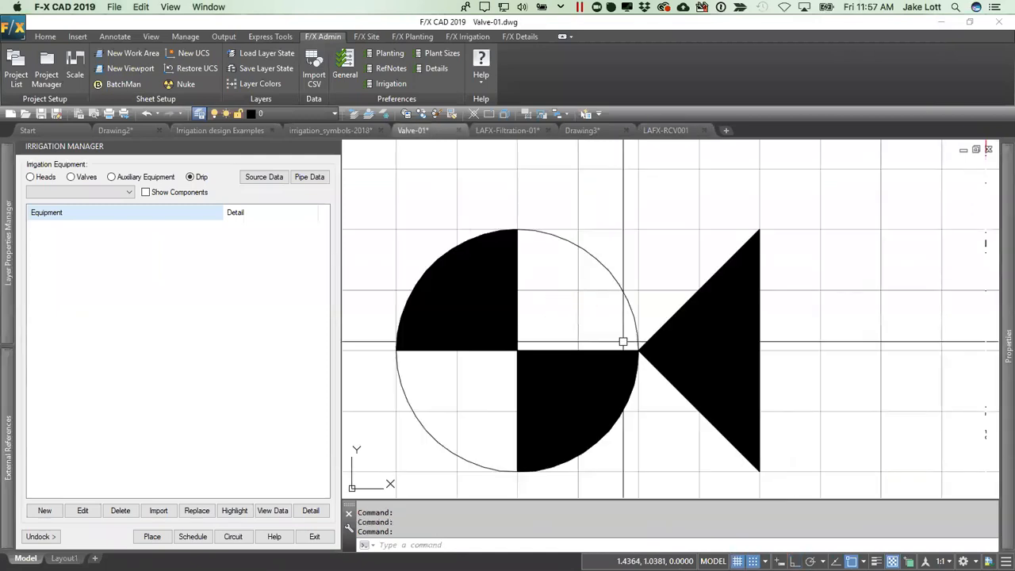
scroll(638, 338, "down", 6)
scroll(764, 388, "up", 2)
left_click(763, 389)
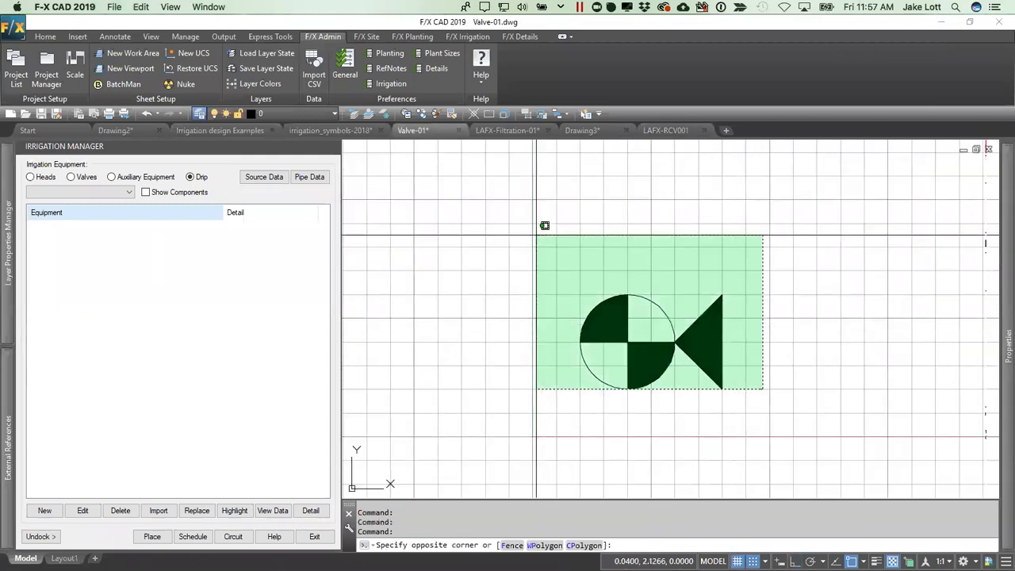
left_click(527, 235)
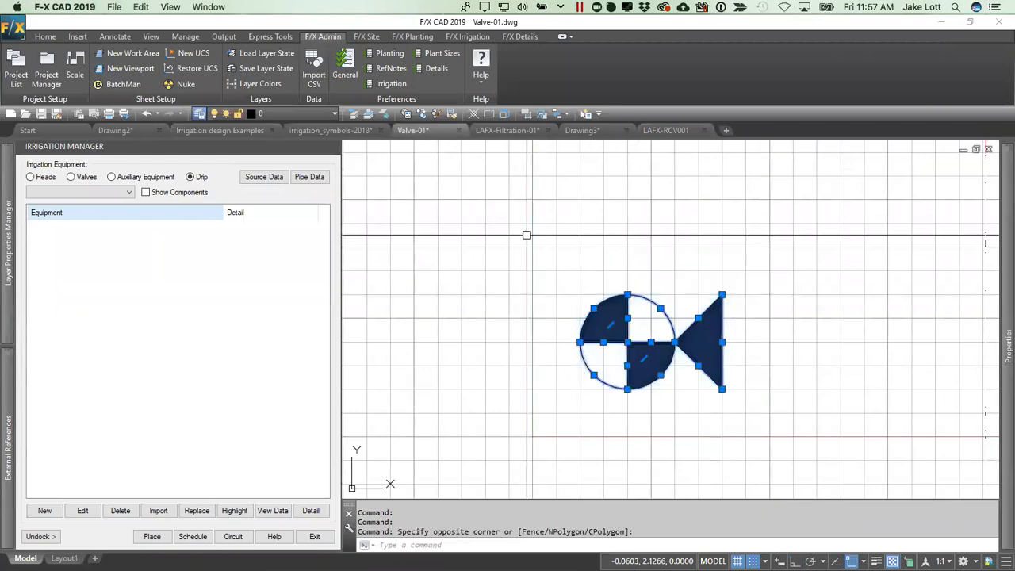
key("ctrl+shift+c")
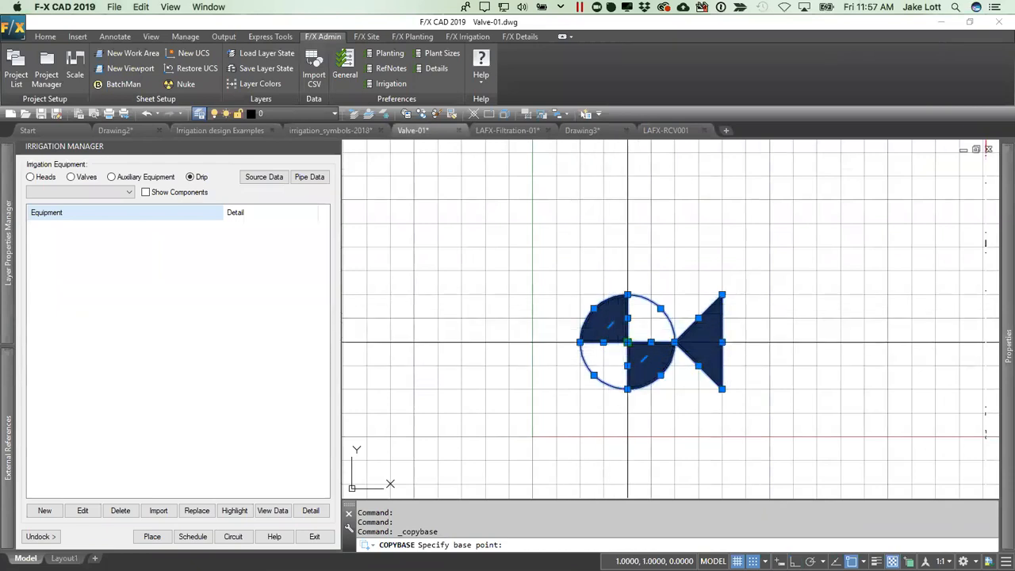
left_click(627, 342)
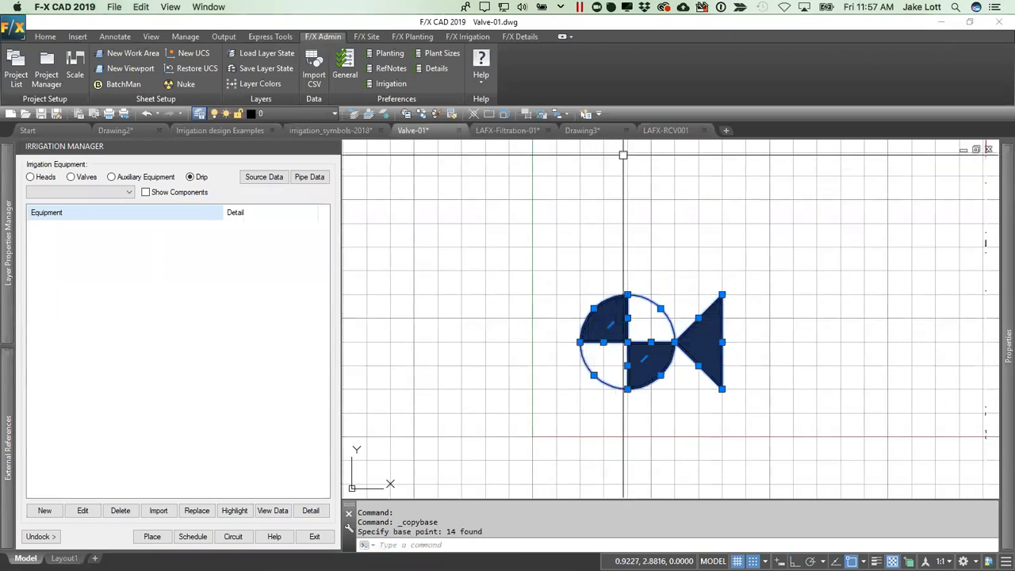
Step: Switch to the LAFX-RCV001 drawing and check where its origin lies by starting a polyline at 0,0, then cancel it
left_click(673, 129)
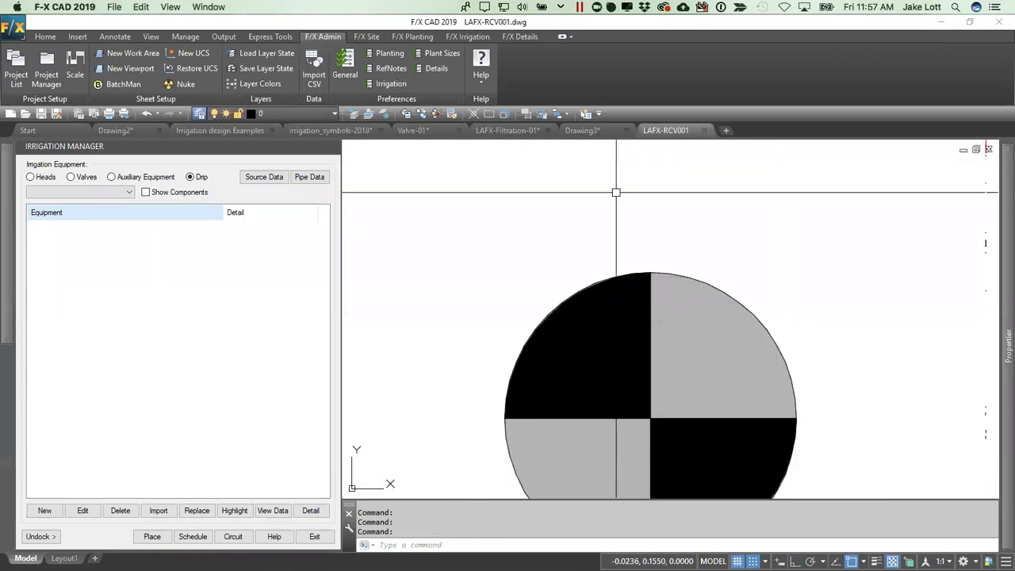
scroll(537, 309, "down", 3)
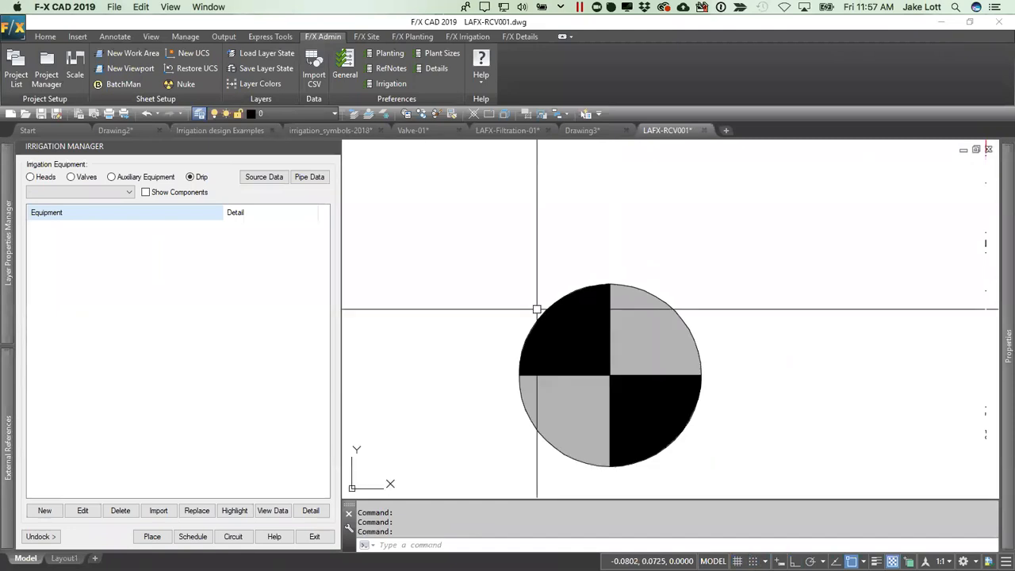
scroll(576, 308, "down", 3)
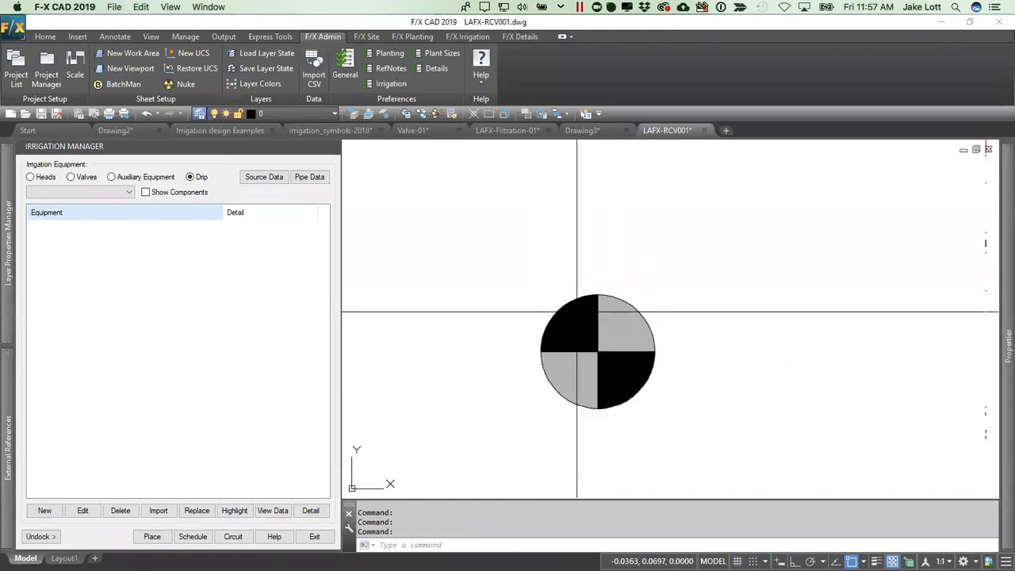
type("pl")
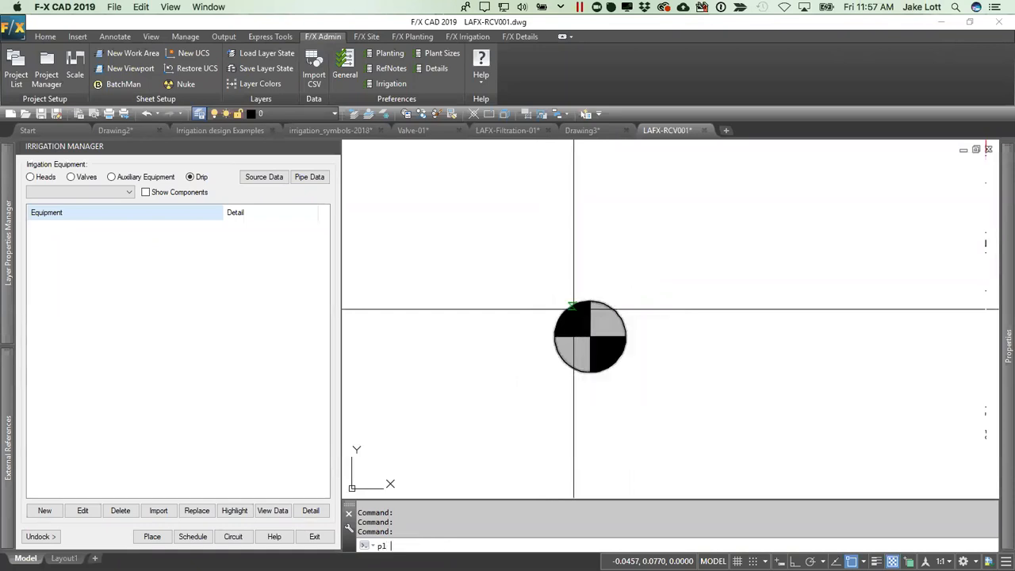
type("0,0")
key("Return")
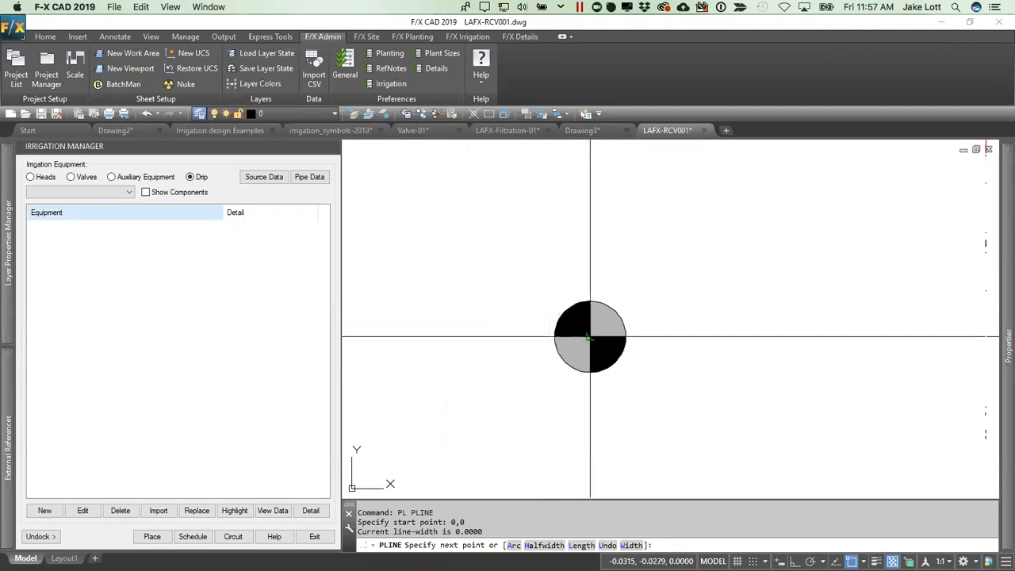
key("Escape")
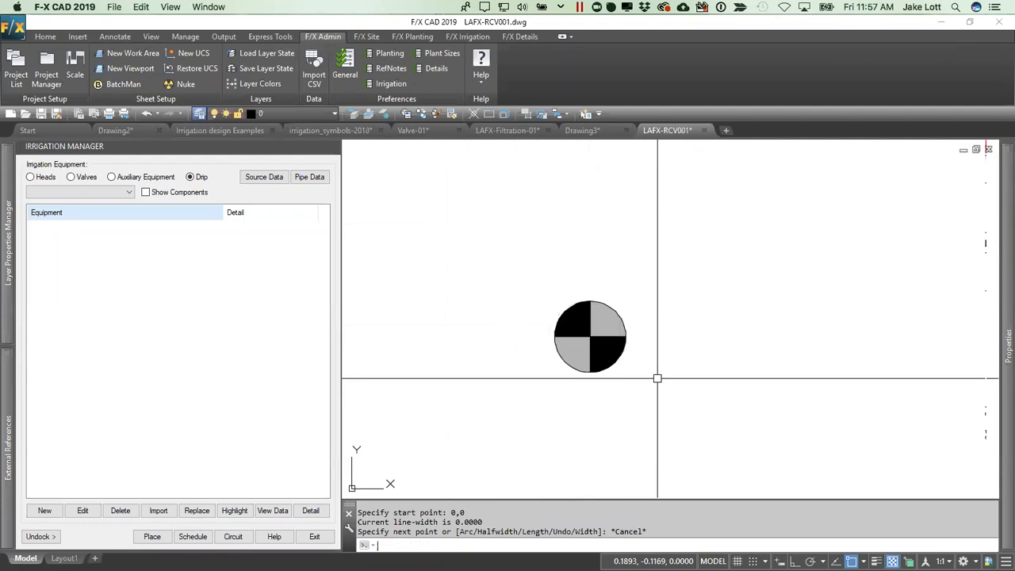
Step: Paste the copied valve symbol into open space beside the existing valve symbol
key("ctrl+v")
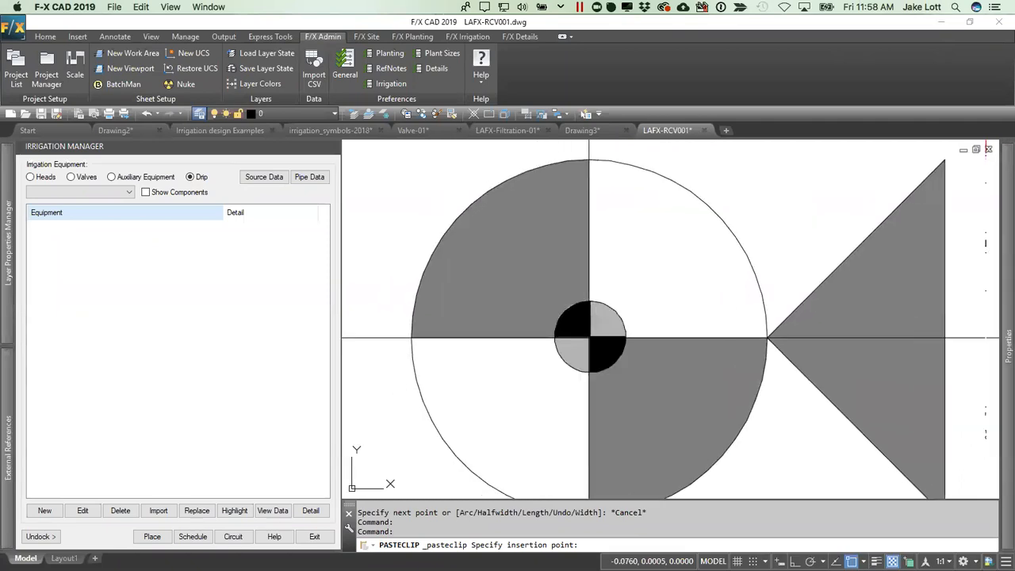
scroll(678, 327, "down", 2)
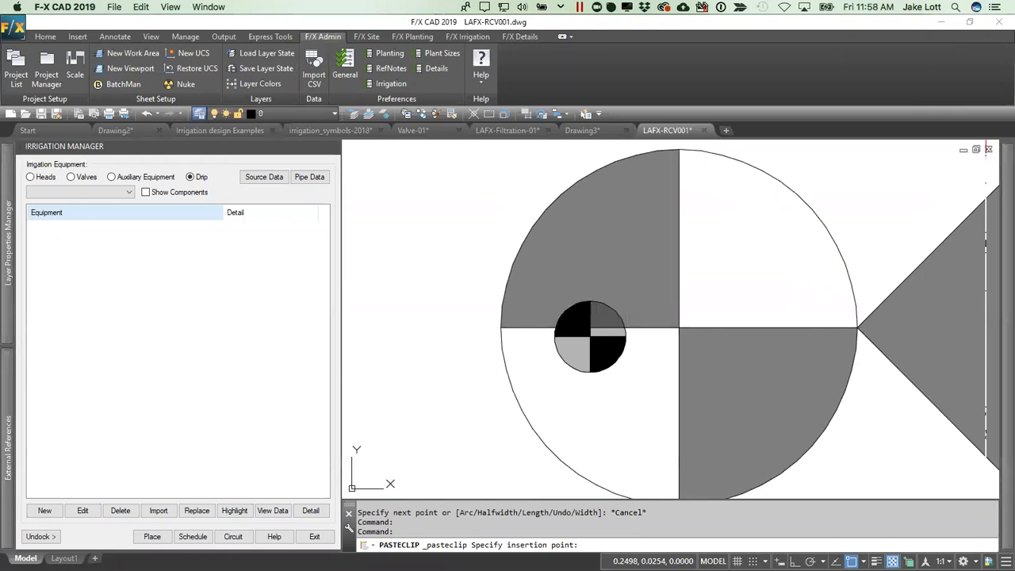
key("Escape")
scroll(586, 333, "down", 5)
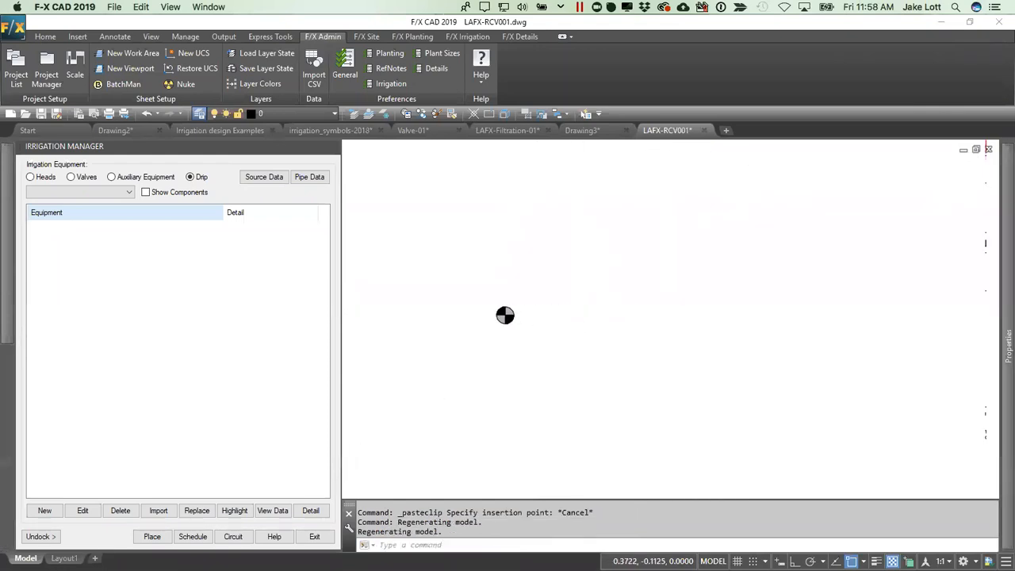
key("ctrl+v")
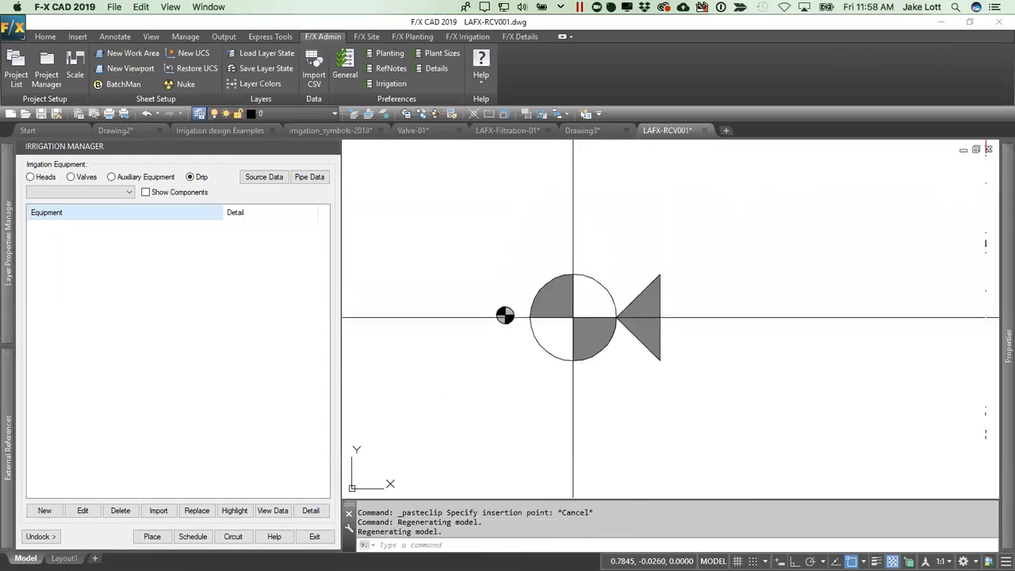
left_click(574, 317)
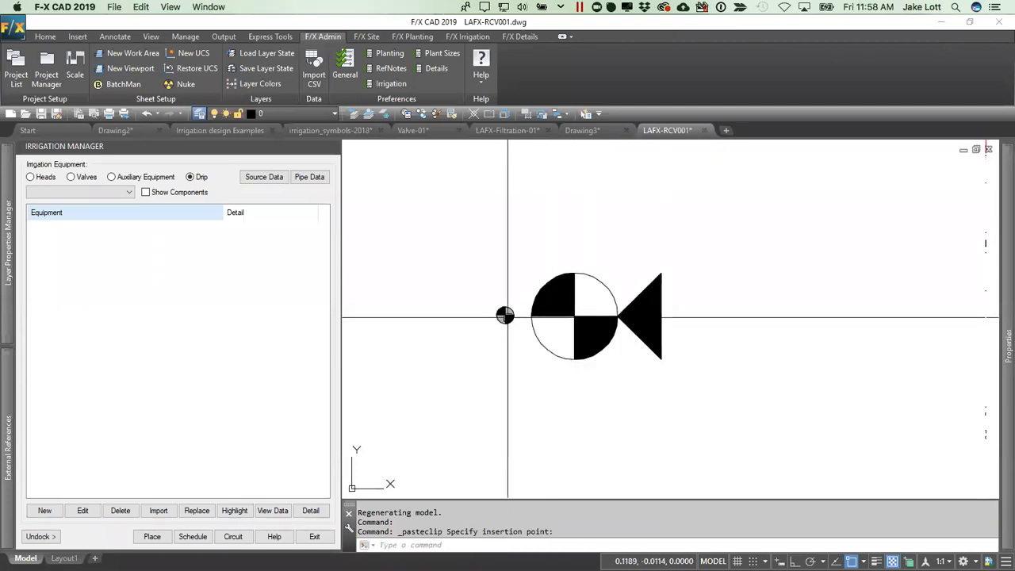
scroll(508, 318, "up", 2)
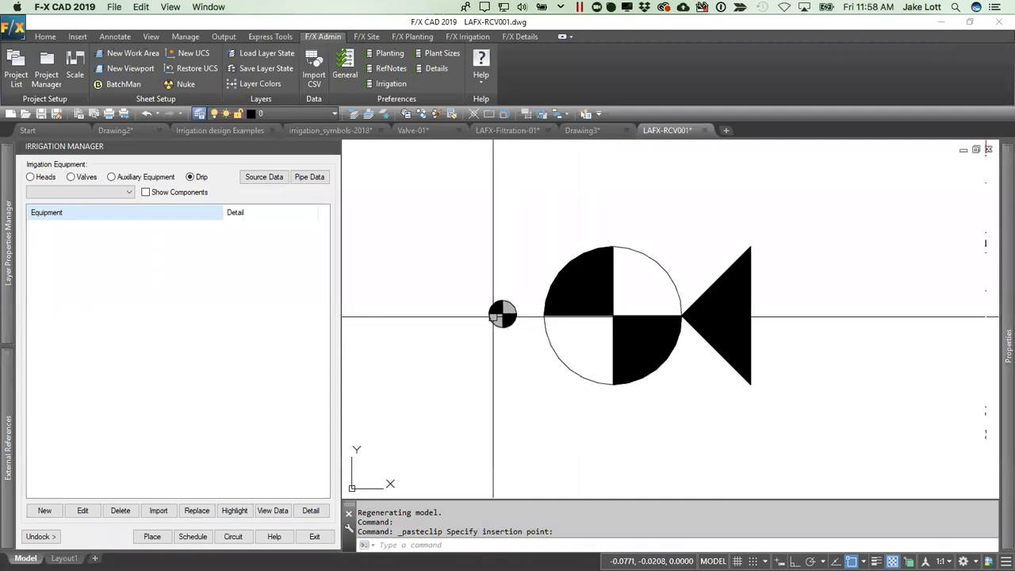
Step: Scale the pasted valve symbol by reference from the circle's outer edge so its circle matches the size of the existing symbol
left_click(790, 406)
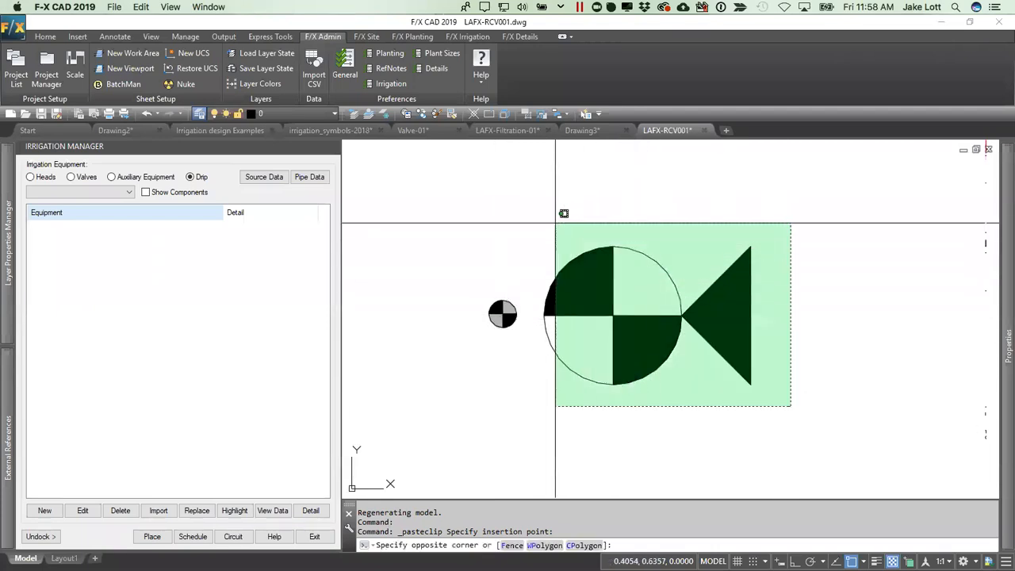
left_click(529, 212)
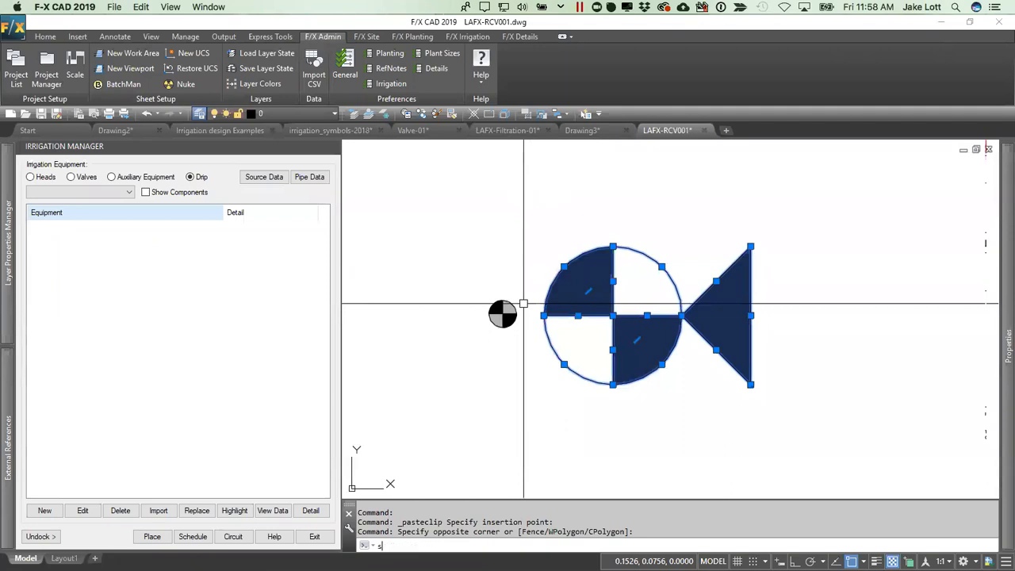
key("Return")
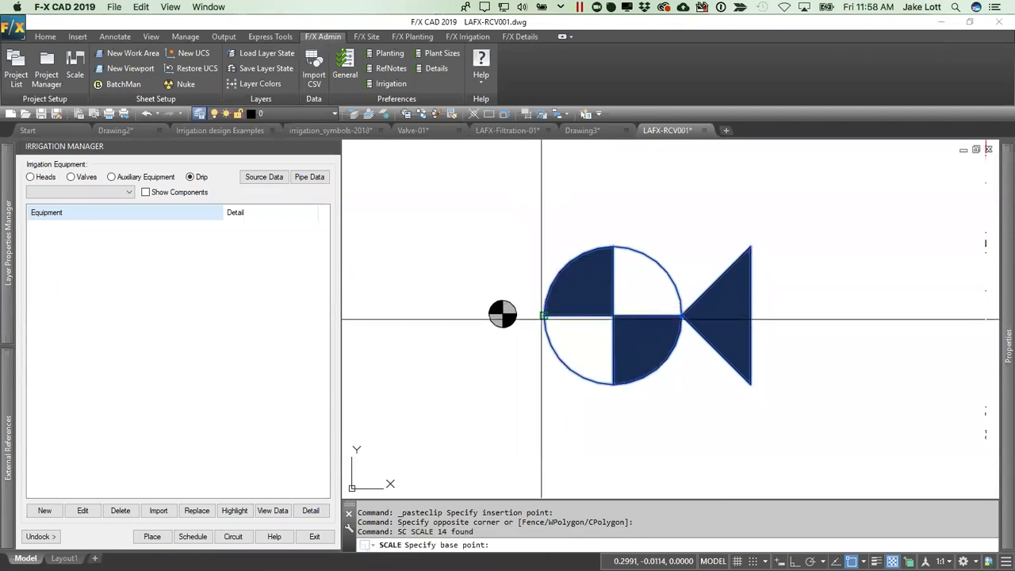
left_click(543, 314)
key("Return")
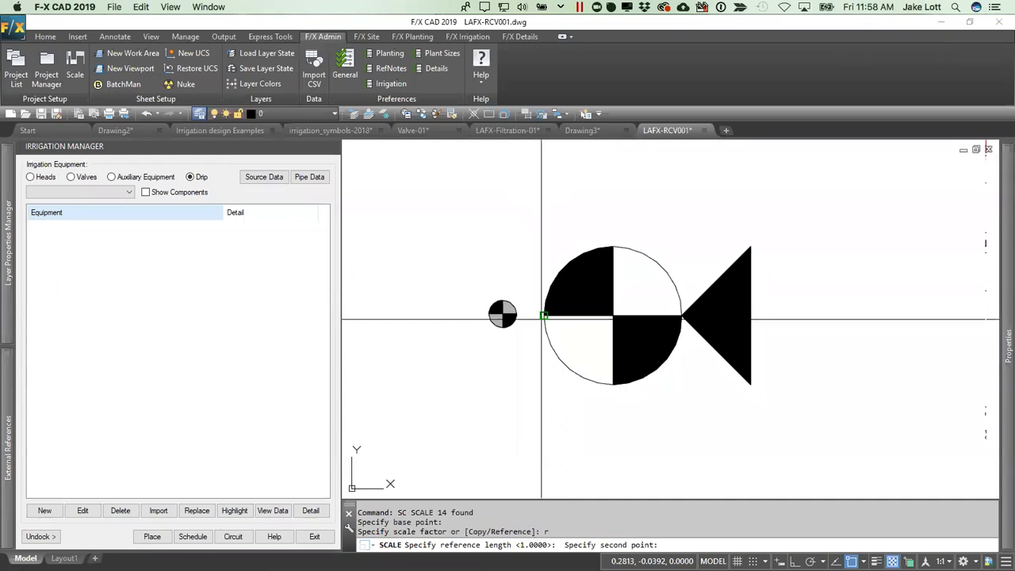
left_click(748, 316)
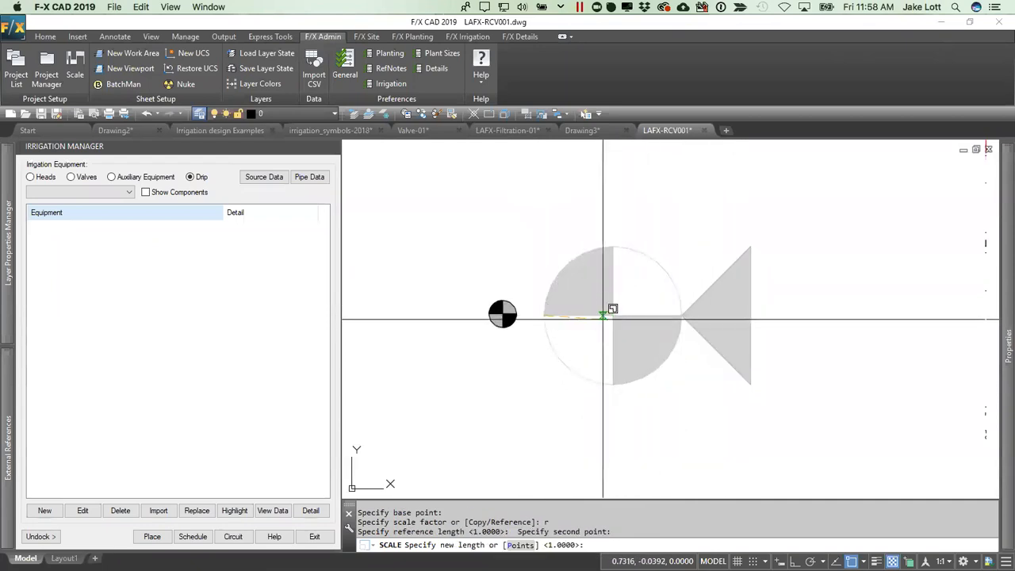
left_click(585, 316)
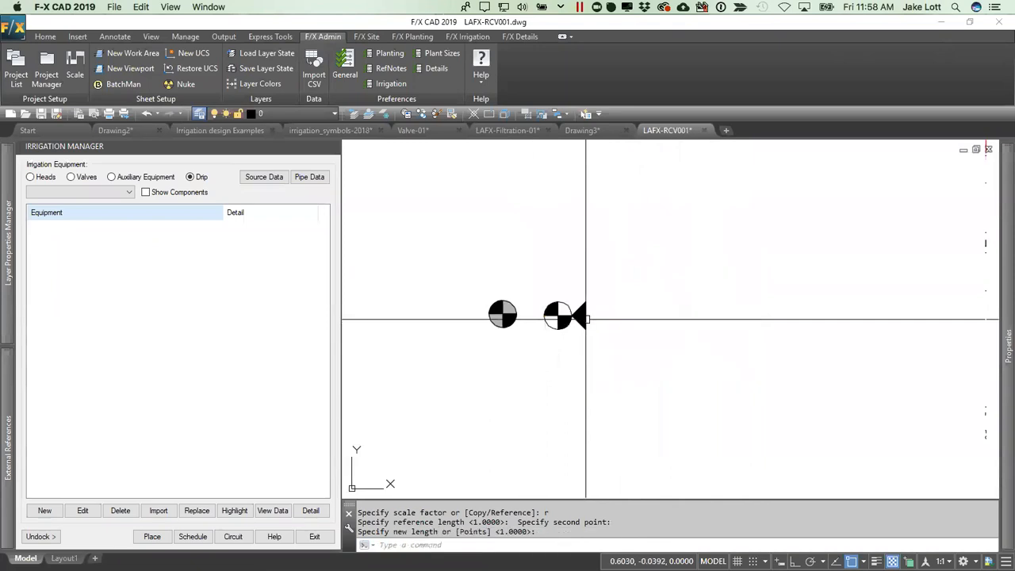
Step: Delete the original round valve symbol beside the scaled one
scroll(541, 329, "up", 3)
middle_click_drag(541, 329, 587, 351)
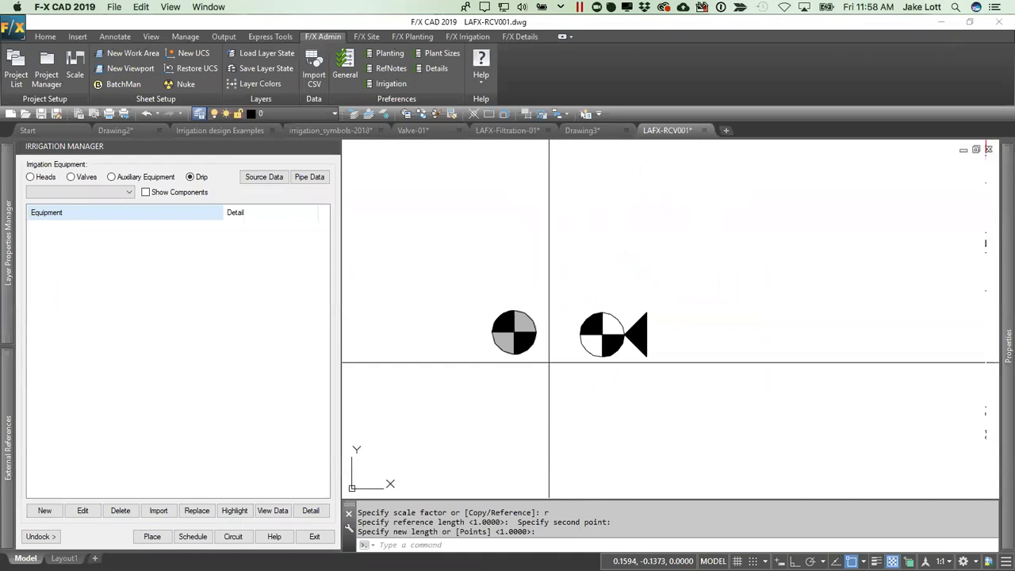
left_click(548, 362)
left_click(473, 291)
key("Delete")
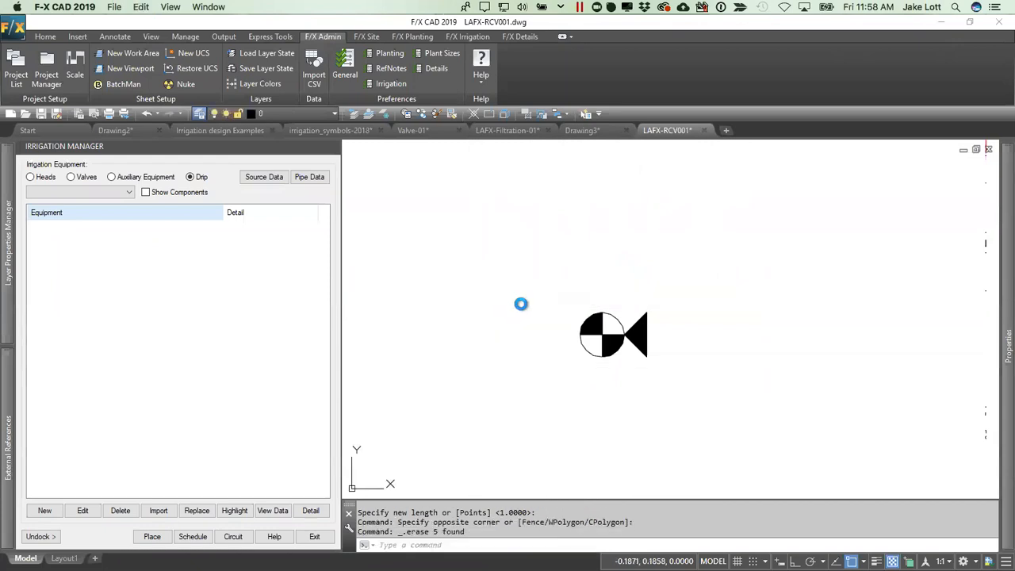
Step: Move the entire new valve symbol from its circle's center to the origin at 0,0
key("ctrl+a")
type("m")
key("Return")
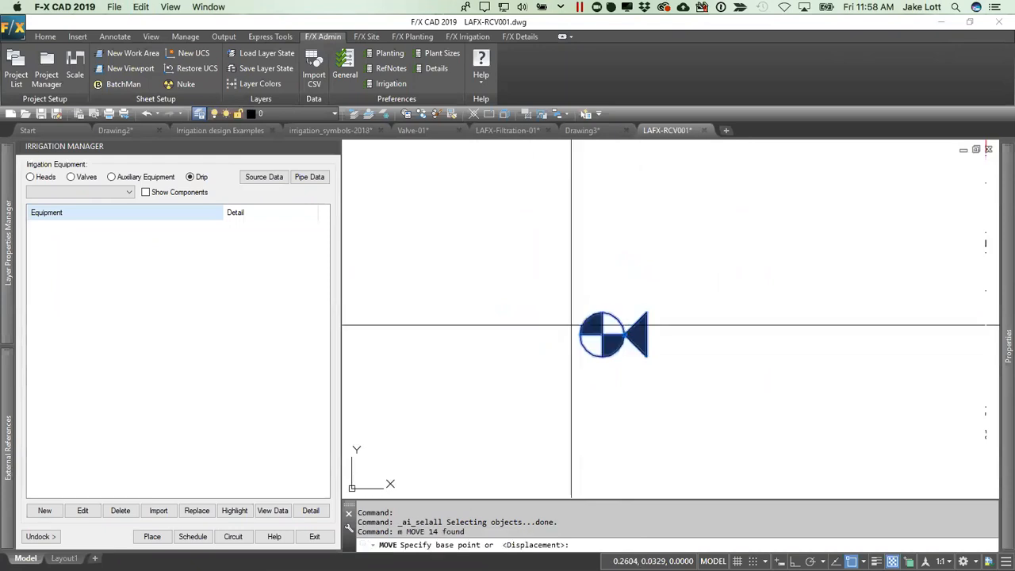
left_click(601, 333)
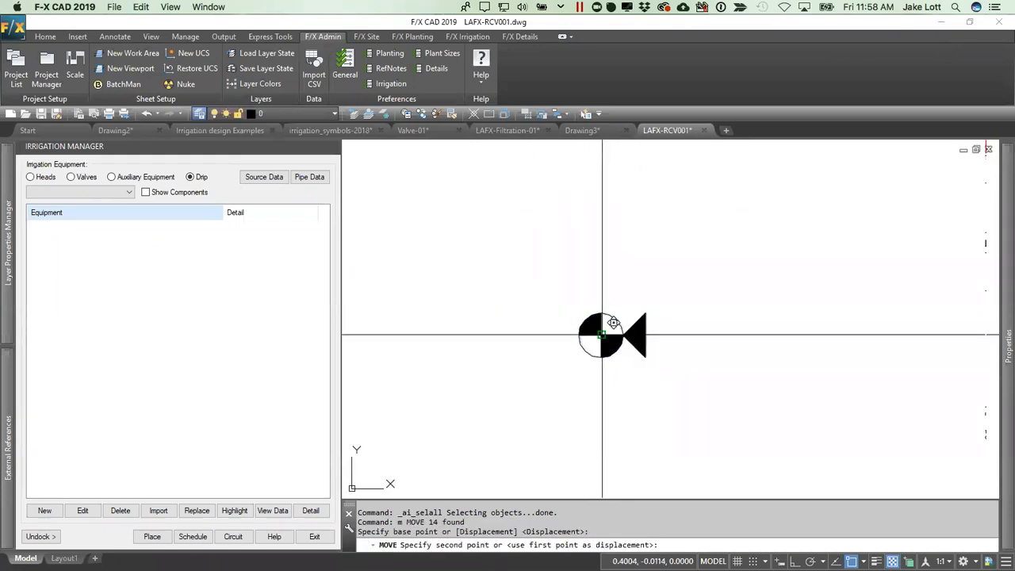
type("0,0")
key("Return")
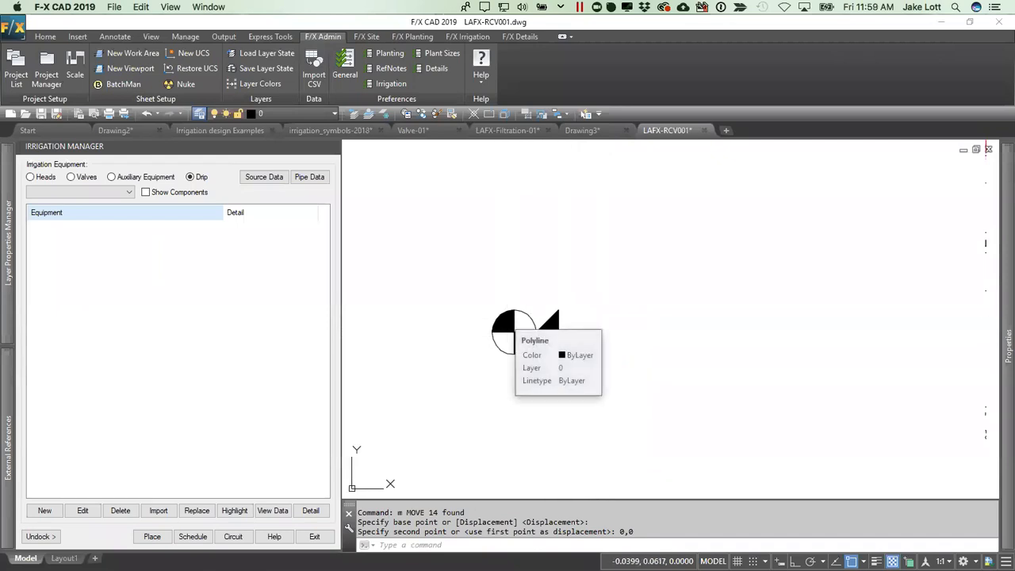
Step: Save the symbol drawing and reassign the first valve symbol to the Rain Bird PEB valve in the Irrigation design Examples drawing
key("ctrl+s")
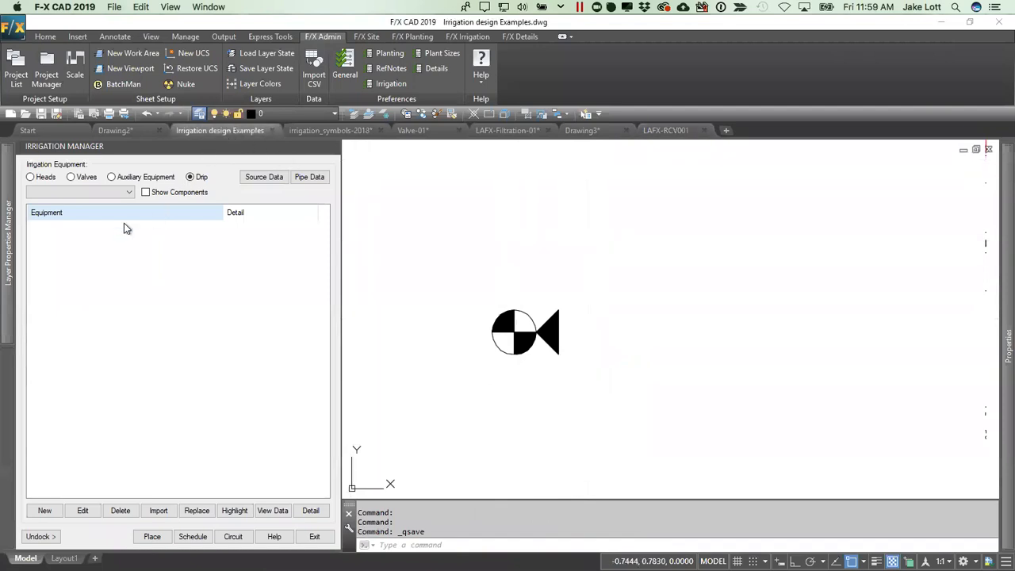
left_click(71, 178)
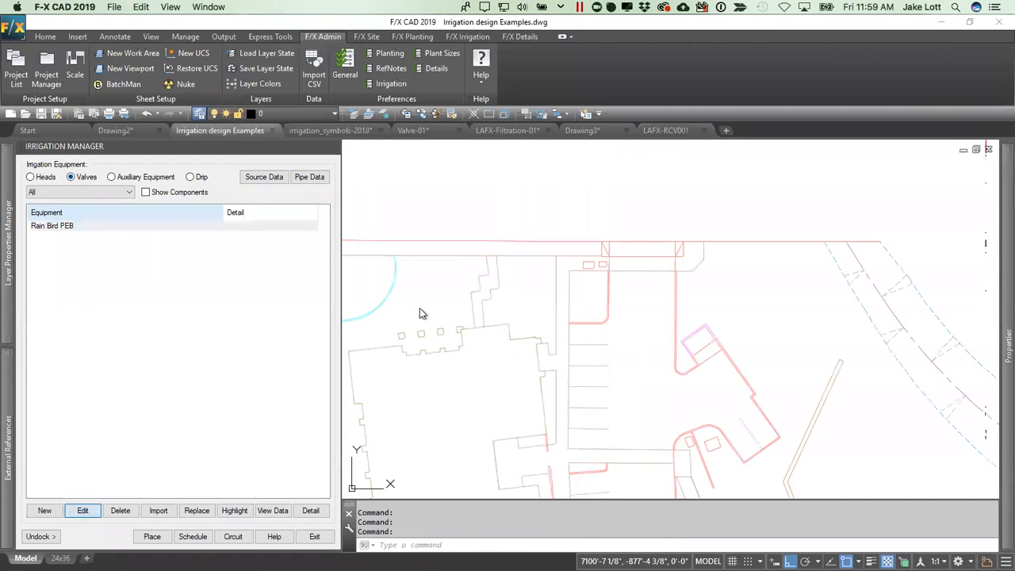
left_click(593, 325)
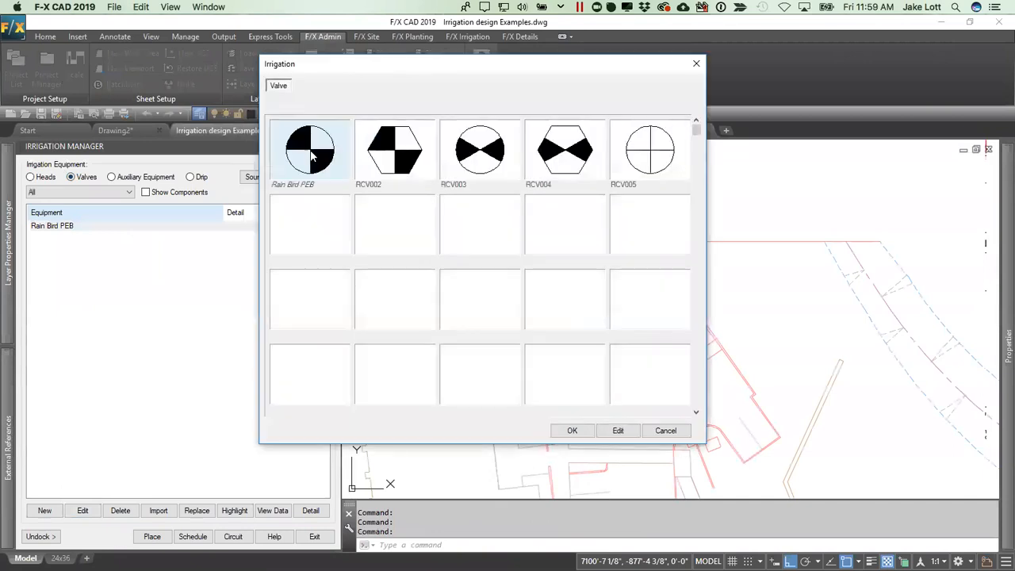
left_click(309, 158)
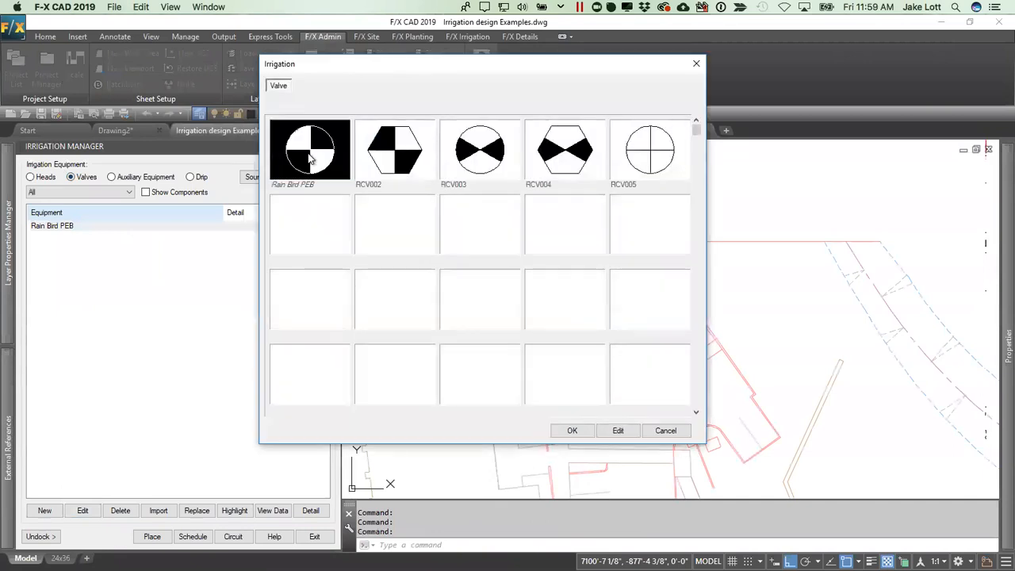
left_click(569, 430)
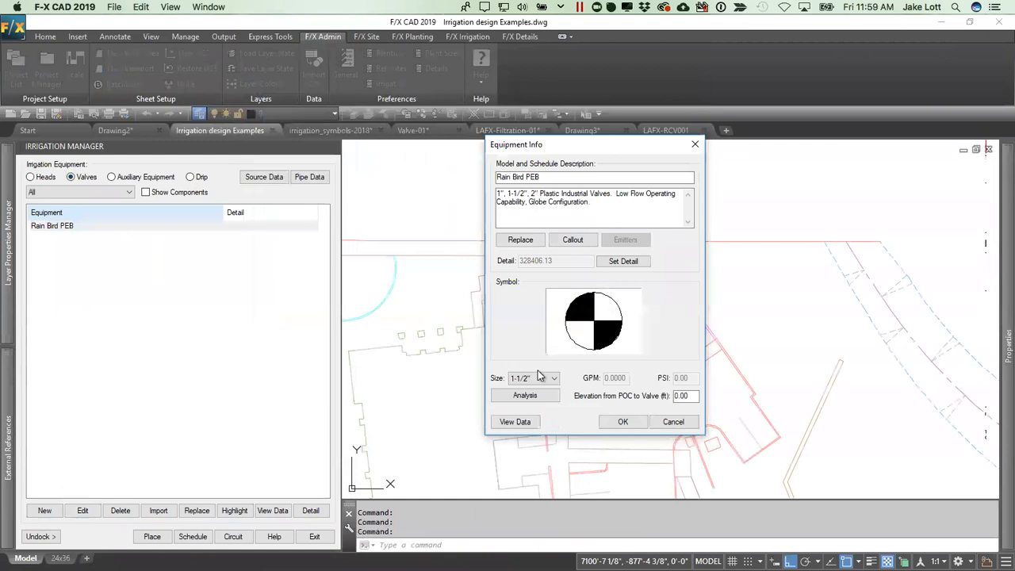
left_click(607, 420)
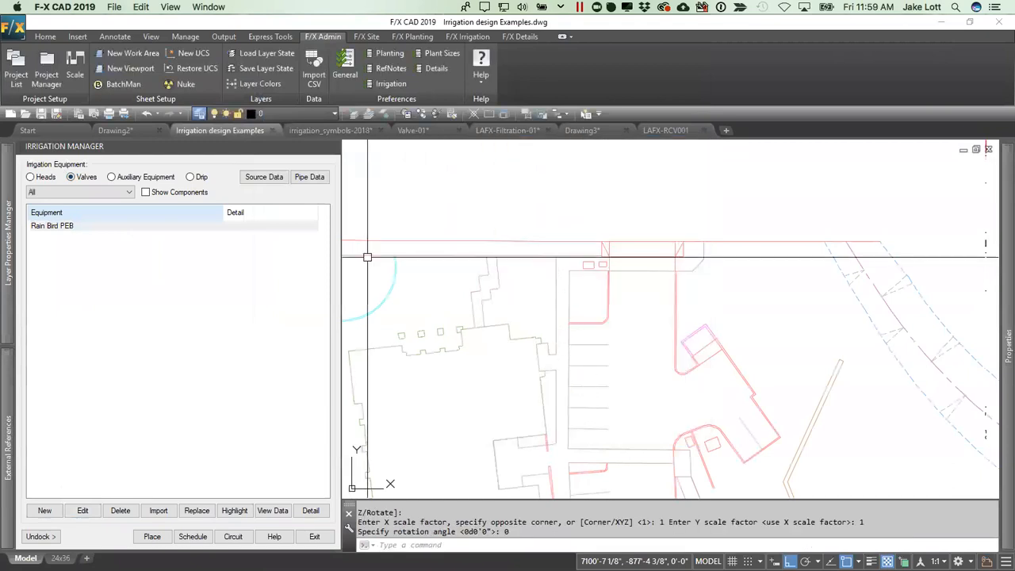
Step: Place two Rain Bird PEB valves, one above the other, in the open area beside the vertical line near the plan's upper boundary
double_click(73, 225)
double_click(584, 323)
scroll(544, 272, "up", 5)
left_click(533, 252)
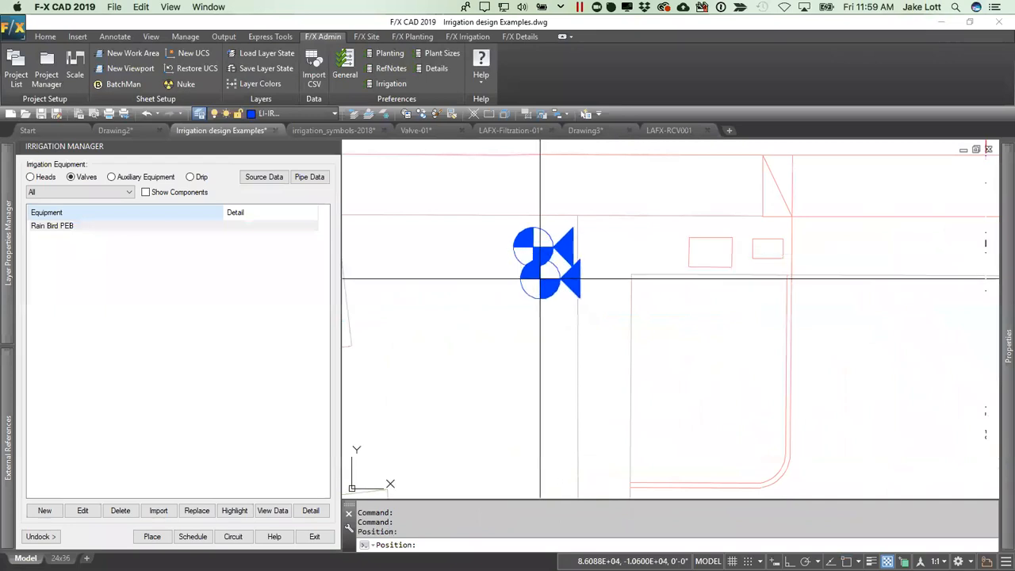
left_click(534, 299)
key("Escape")
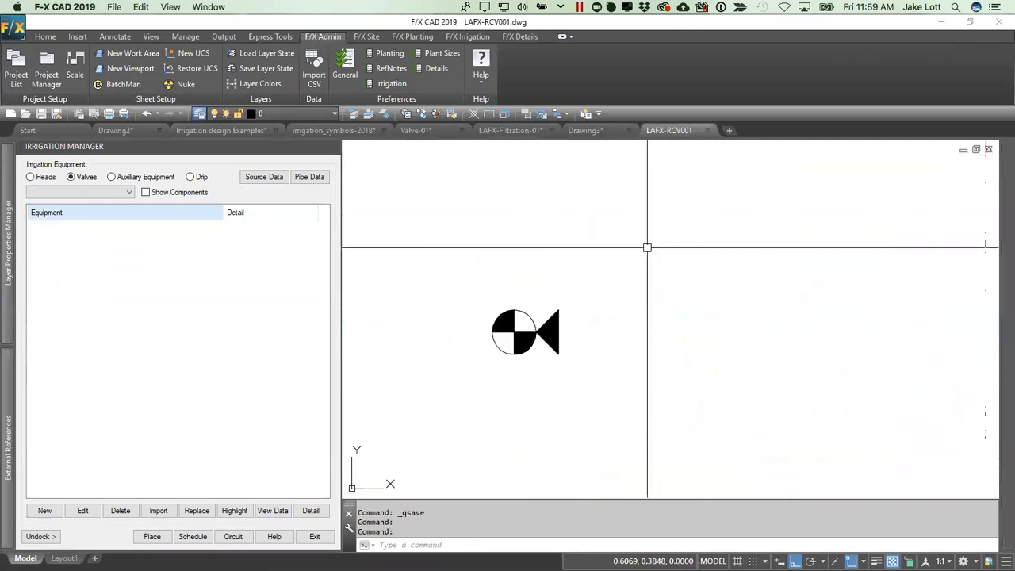
Step: Zoom LAFX-RCV001.dwg to its extents and create a slide with MSLIDE, overwriting LAFX-RCV001.sld in the valve folder
type("z")
key("Return")
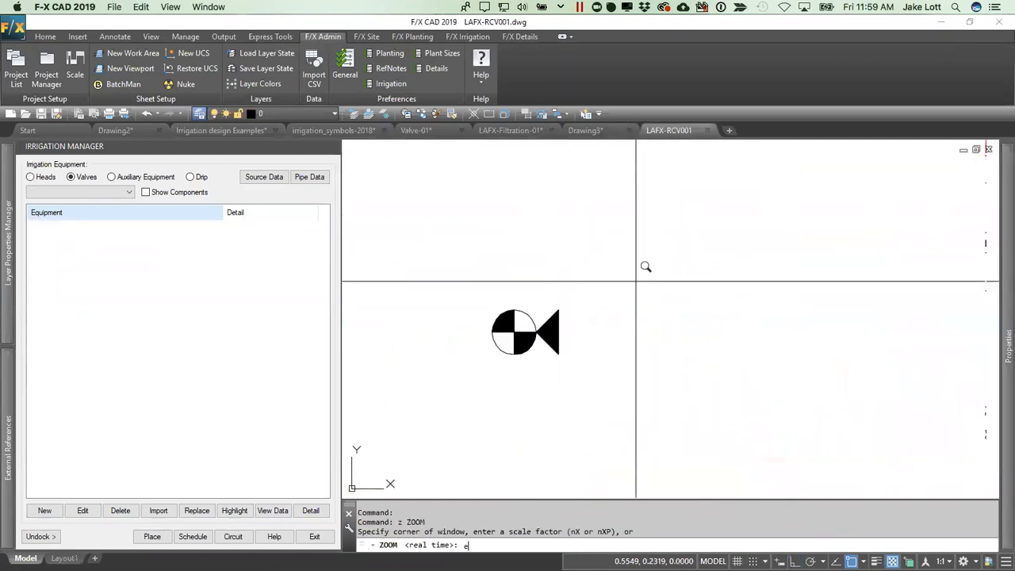
type("e")
key("Return")
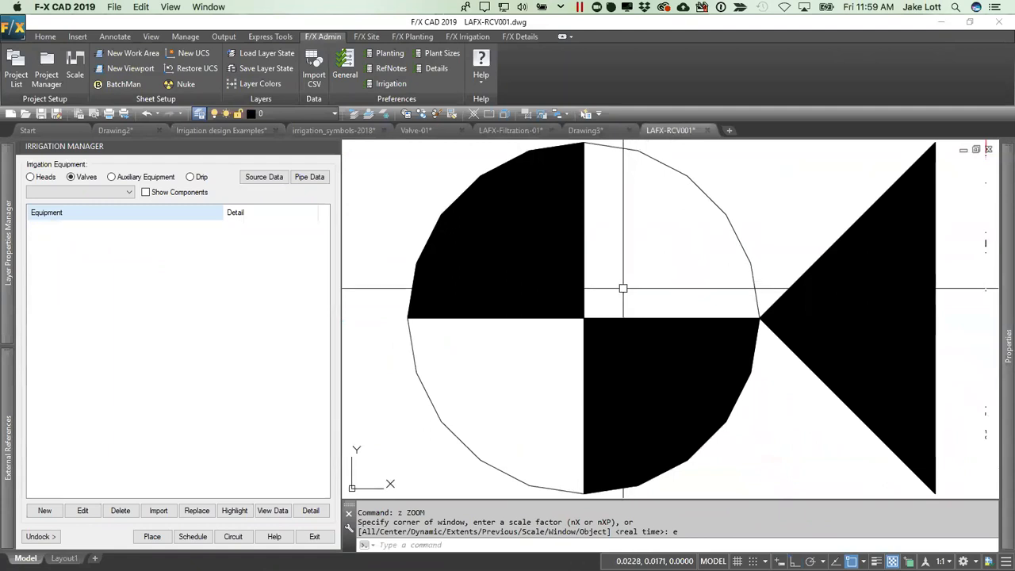
type("mslide")
key("space")
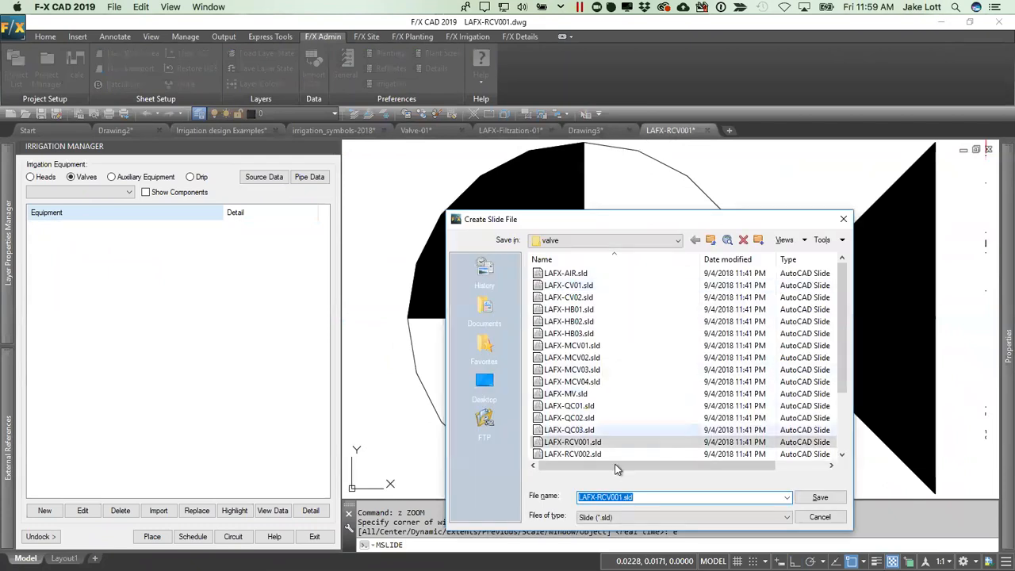
left_click(819, 496)
left_click(639, 407)
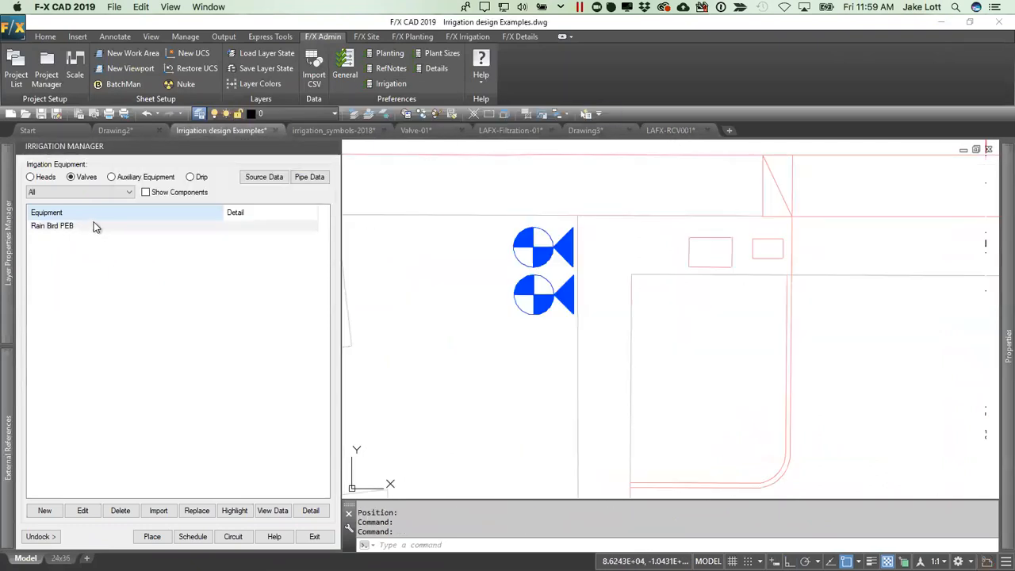
Step: Check the Rain Bird PEB valve's symbol preview in its equipment info and in the valve symbol gallery, leaving the settings unchanged
left_click(92, 225)
left_click(78, 513)
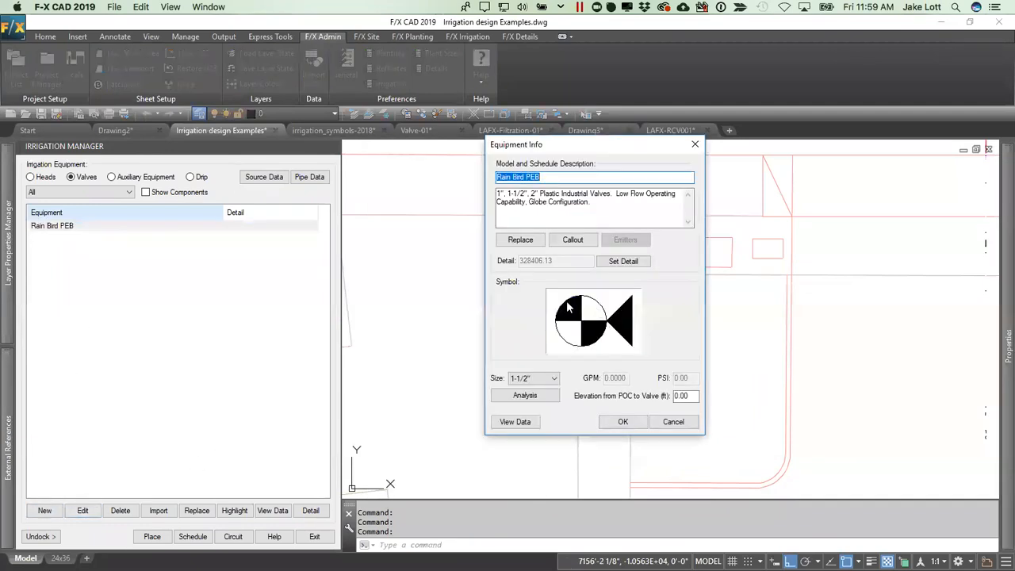
left_click(587, 318)
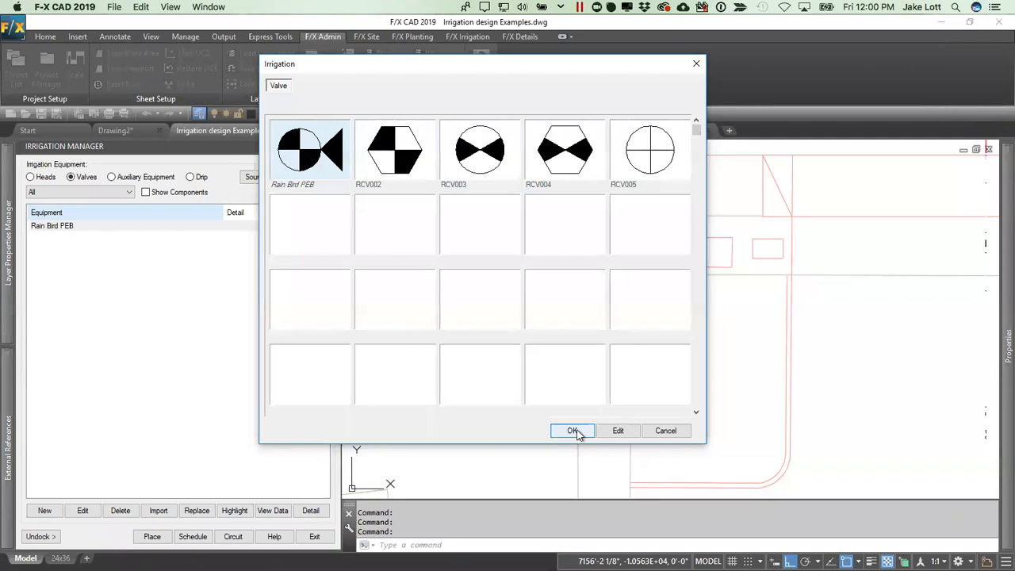
left_click(657, 431)
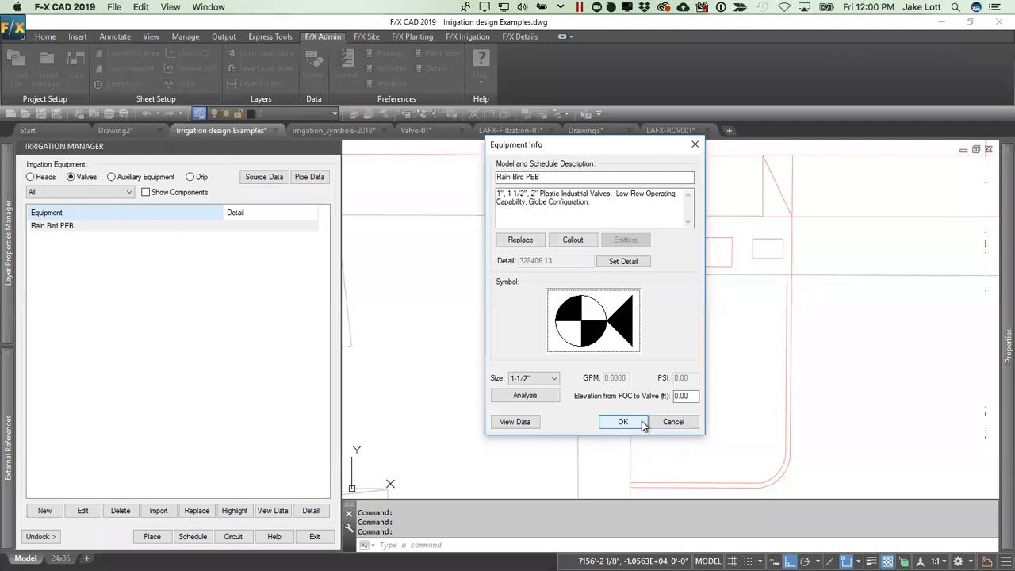
left_click(695, 145)
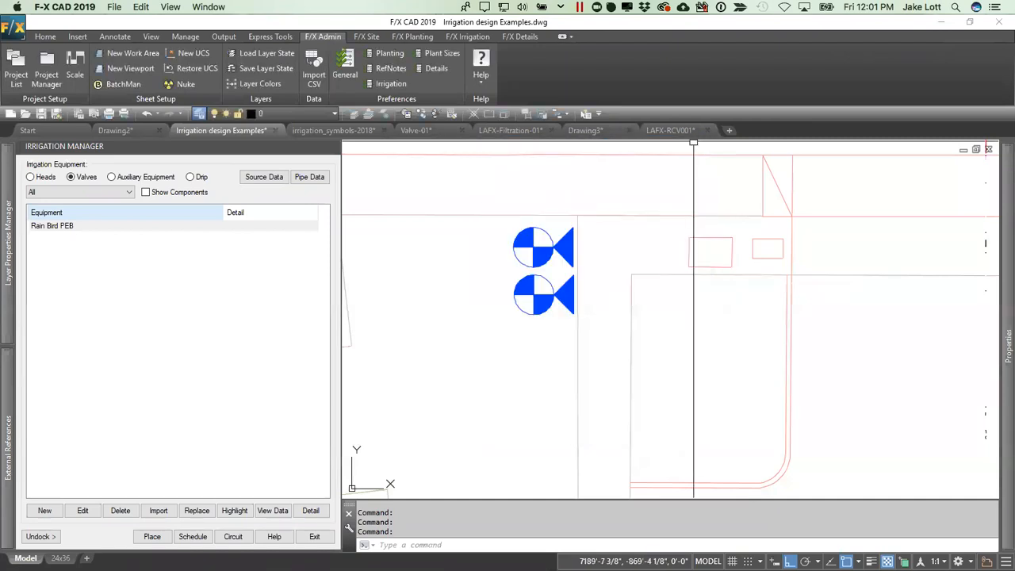